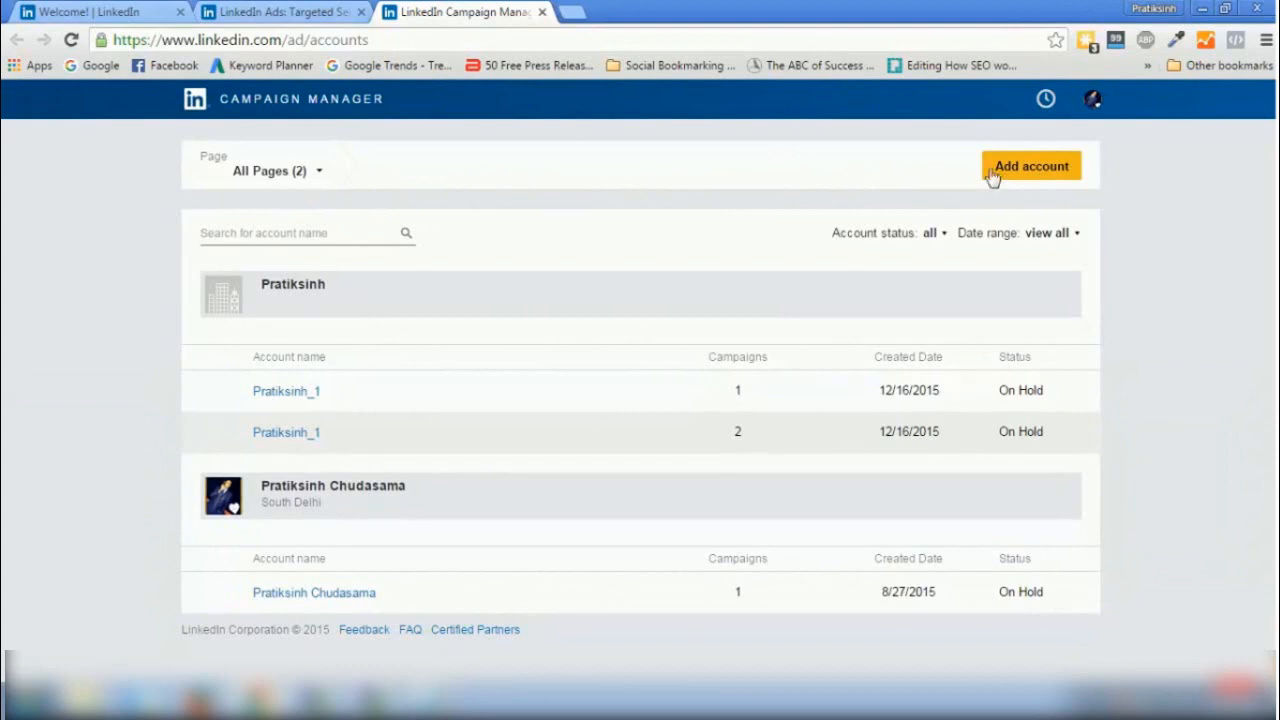
Open the "More advertising and marketing solutions" page from LinkedIn Ads in a new tab and switch to it
{"action": "left_click", "coordinate": [1000, 165]}
{"action": "left_click", "coordinate": [290, 10]}
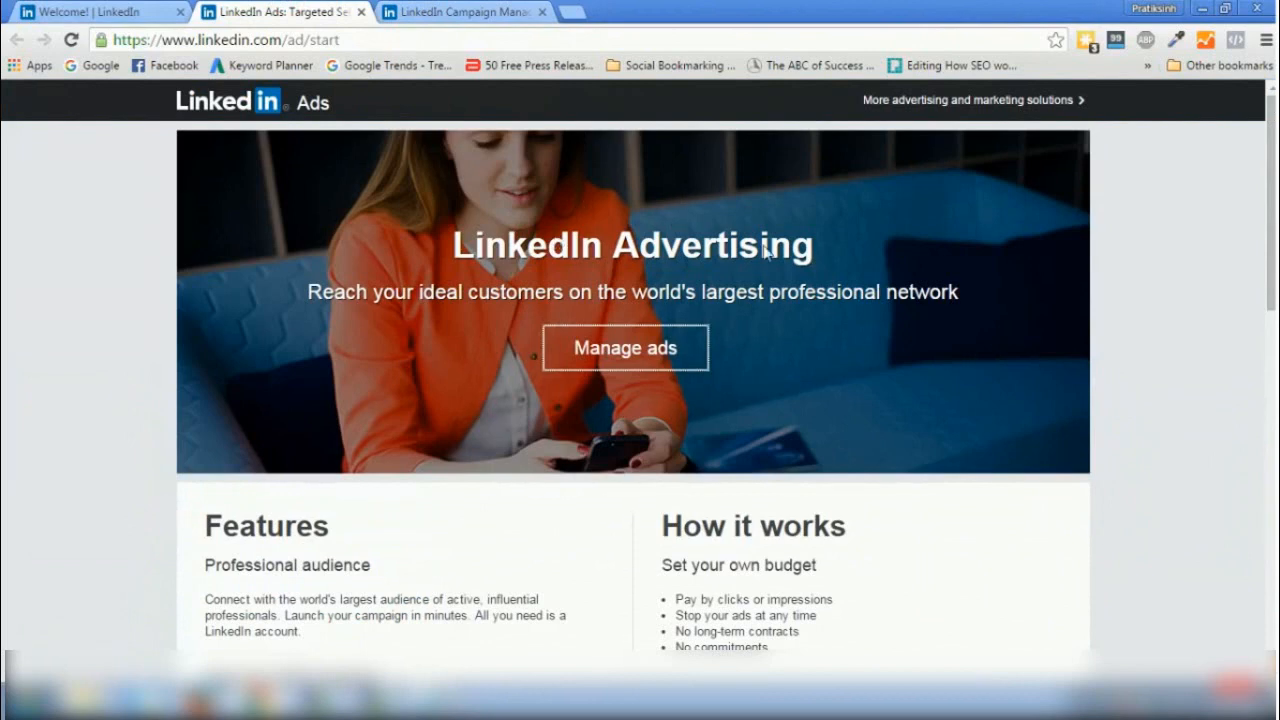
{"action": "right_click", "coordinate": [918, 104]}
{"action": "left_click", "coordinate": [938, 113]}
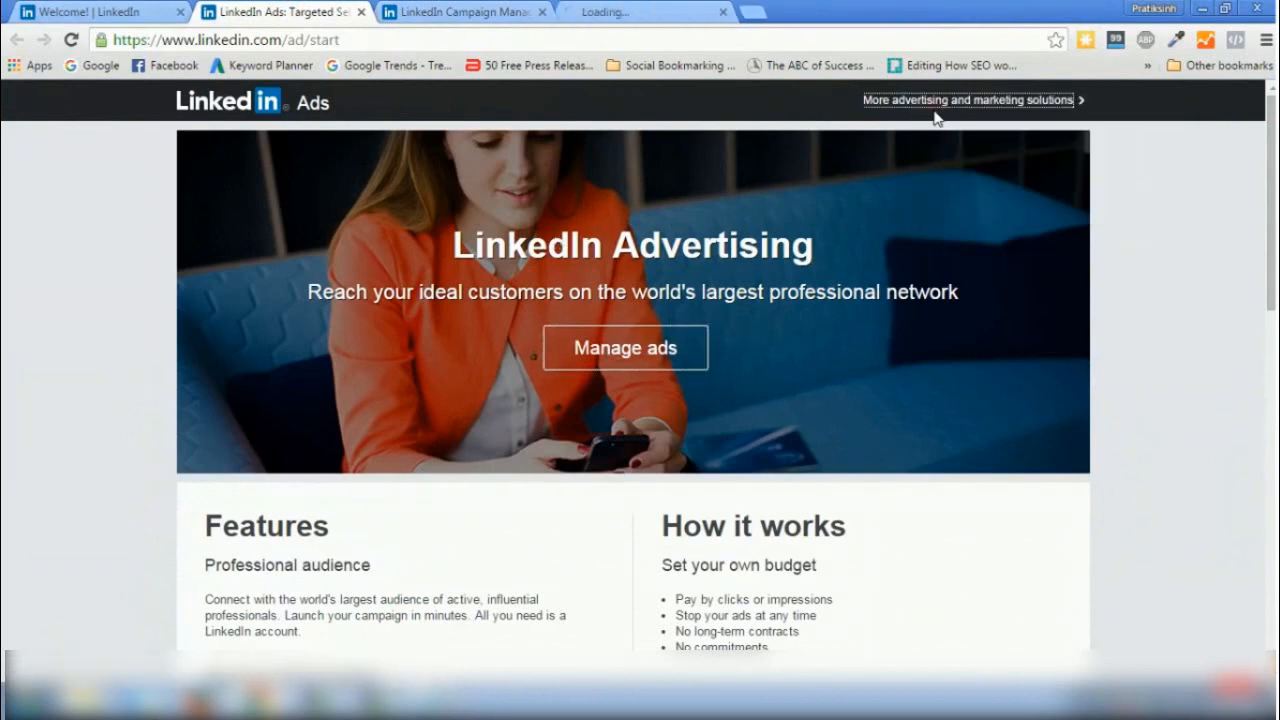
{"action": "left_click", "coordinate": [660, 9]}
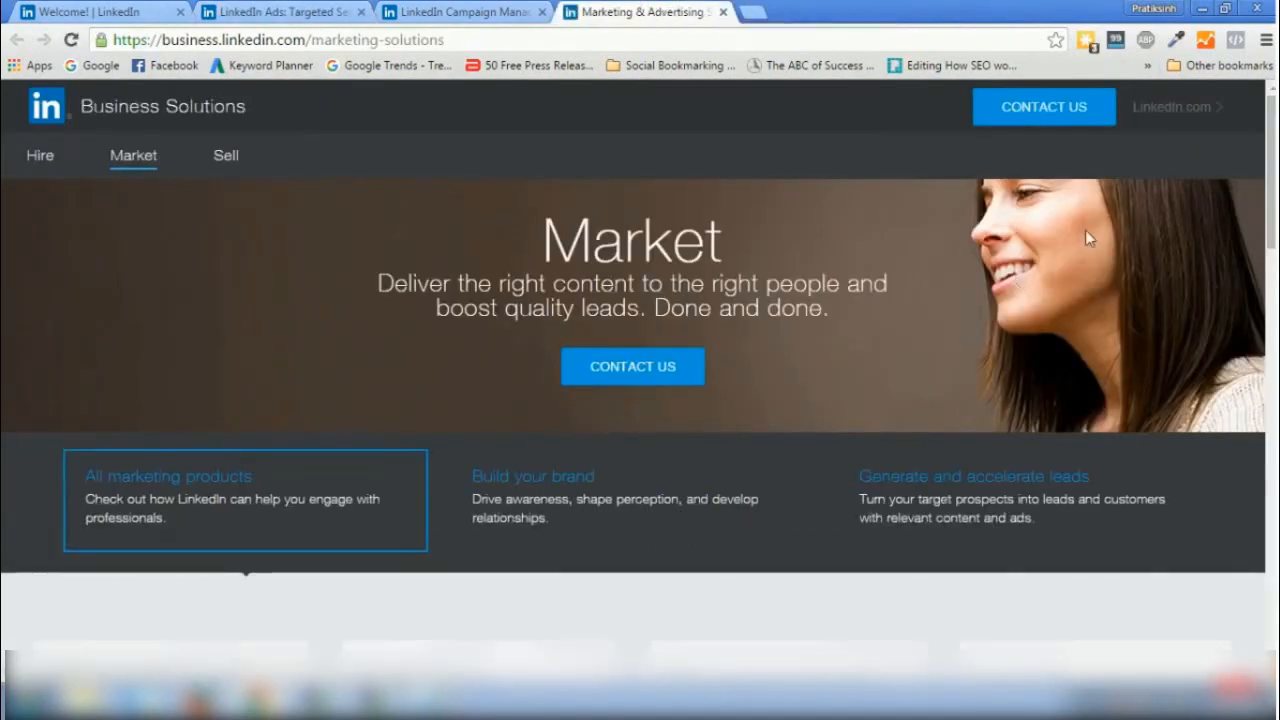
Review the marketing product cards, from Sponsored Updates, Display Ads, Sponsored InMail and Lead Accelerator through to Text Ads
{"action": "left_click_drag", "start_coordinate": [1267, 160], "coordinate": [1267, 264]}
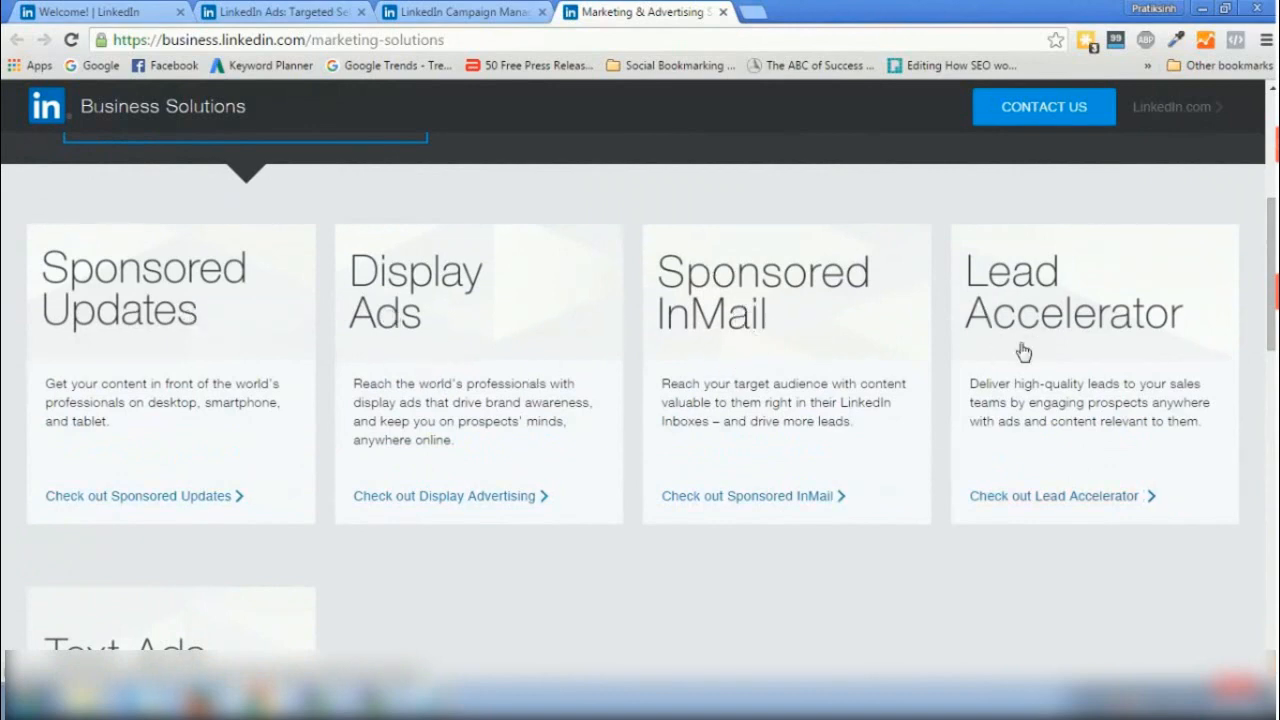
{"action": "scroll", "coordinate": [757, 274], "scroll_direction": "down", "scroll_amount": 3}
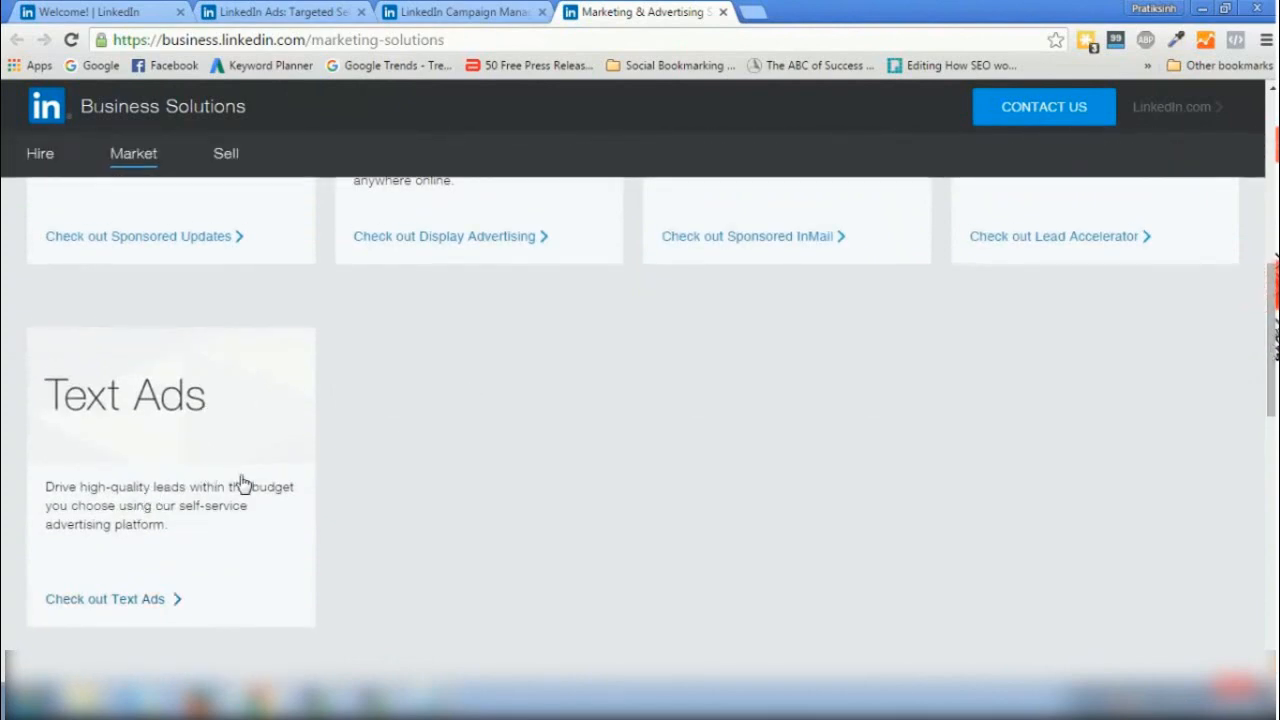
{"action": "scroll", "coordinate": [722, 365], "scroll_direction": "up", "scroll_amount": 5}
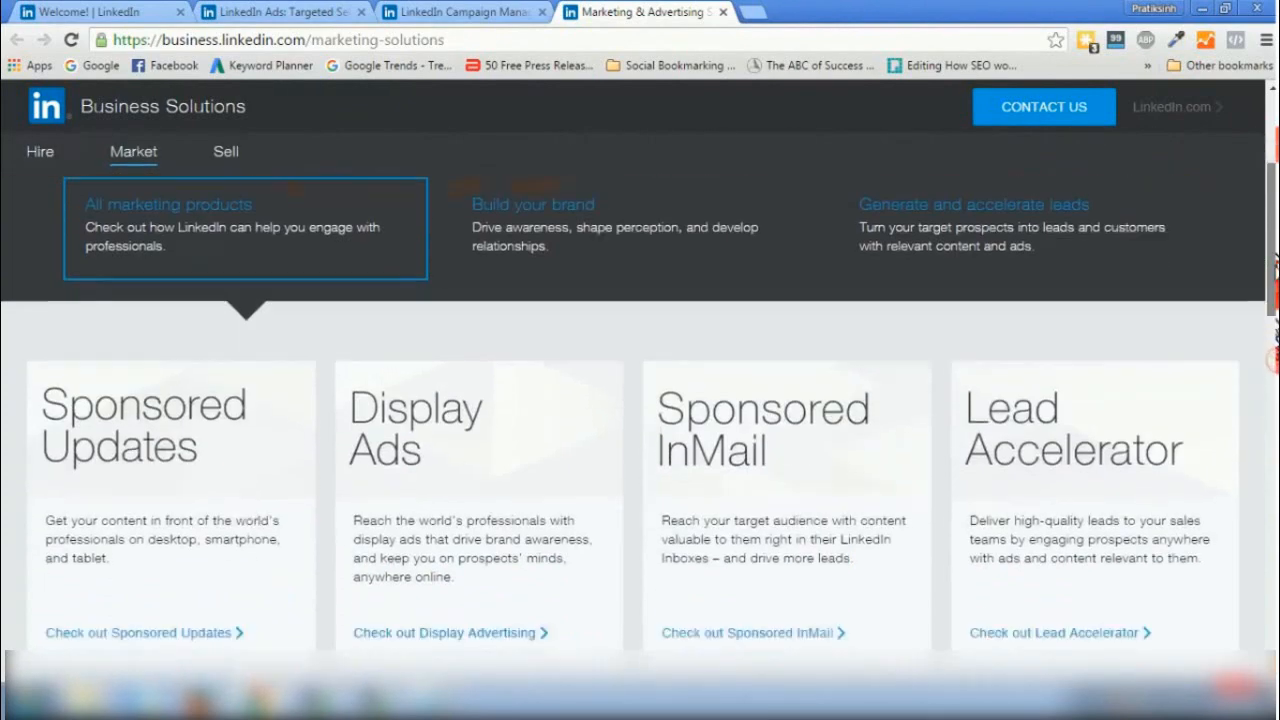
{"action": "scroll", "coordinate": [722, 365], "scroll_direction": "down", "scroll_amount": 3}
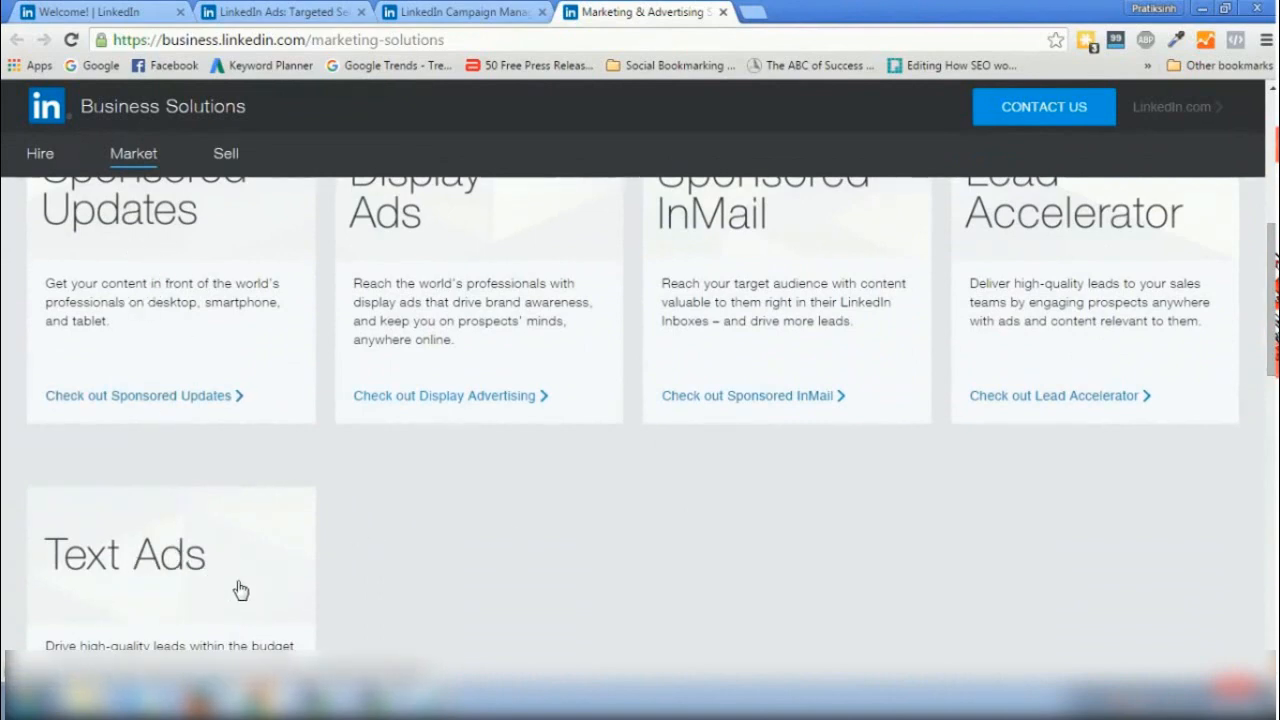
Open linkedin.com in a new tab and find the sponsored Boost The News post in the home feed
{"action": "left_click", "coordinate": [753, 12]}
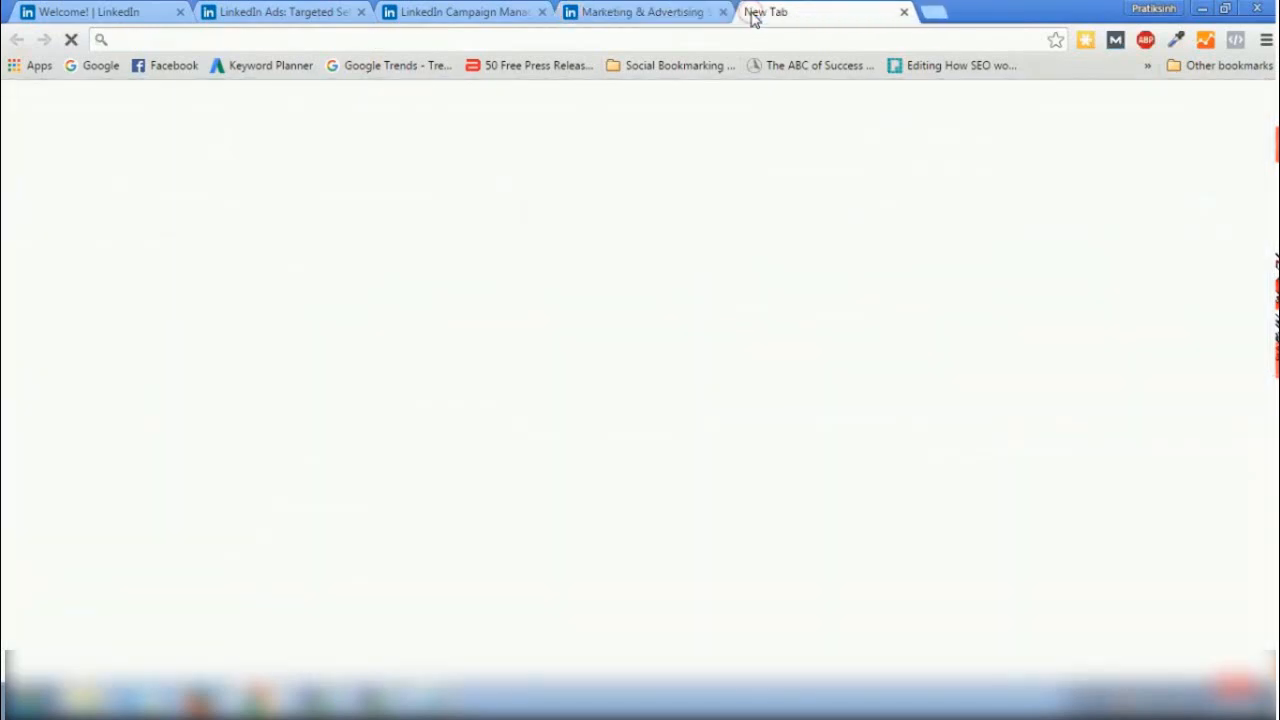
{"action": "type", "text": "linkedin.com"}
{"action": "key", "text": "Return"}
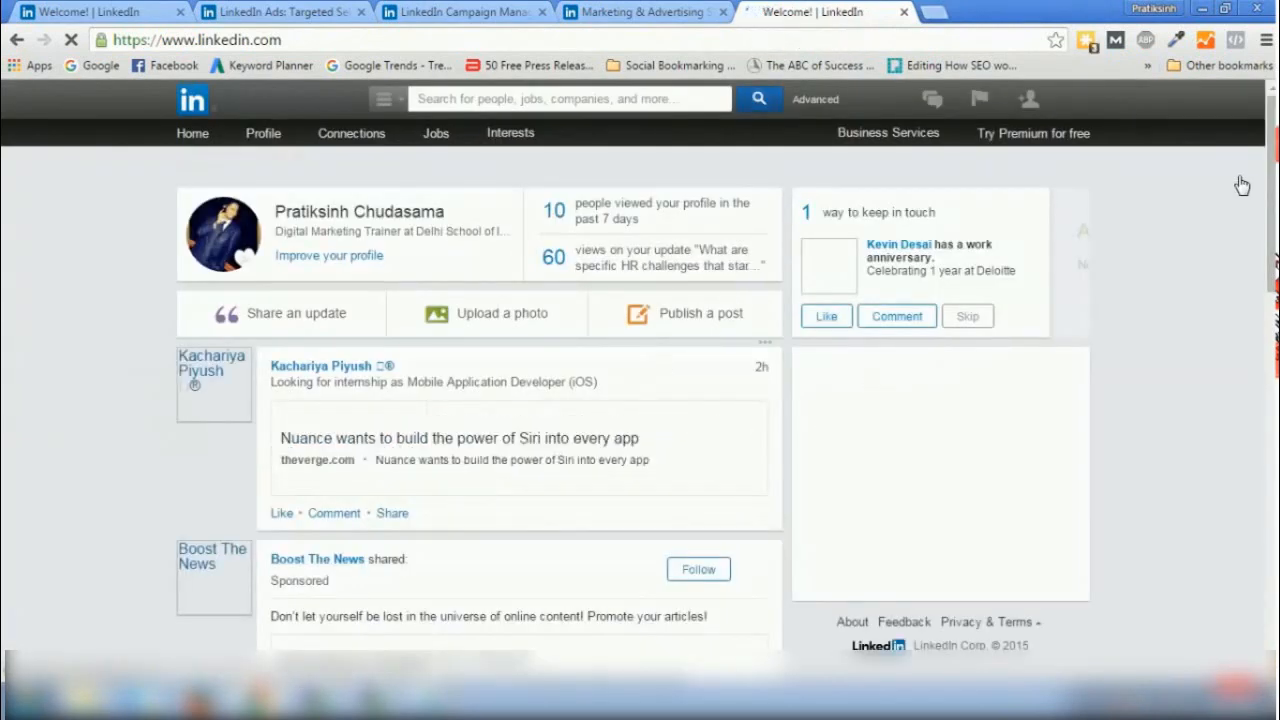
{"action": "left_click_drag", "start_coordinate": [1266, 170], "coordinate": [1272, 210]}
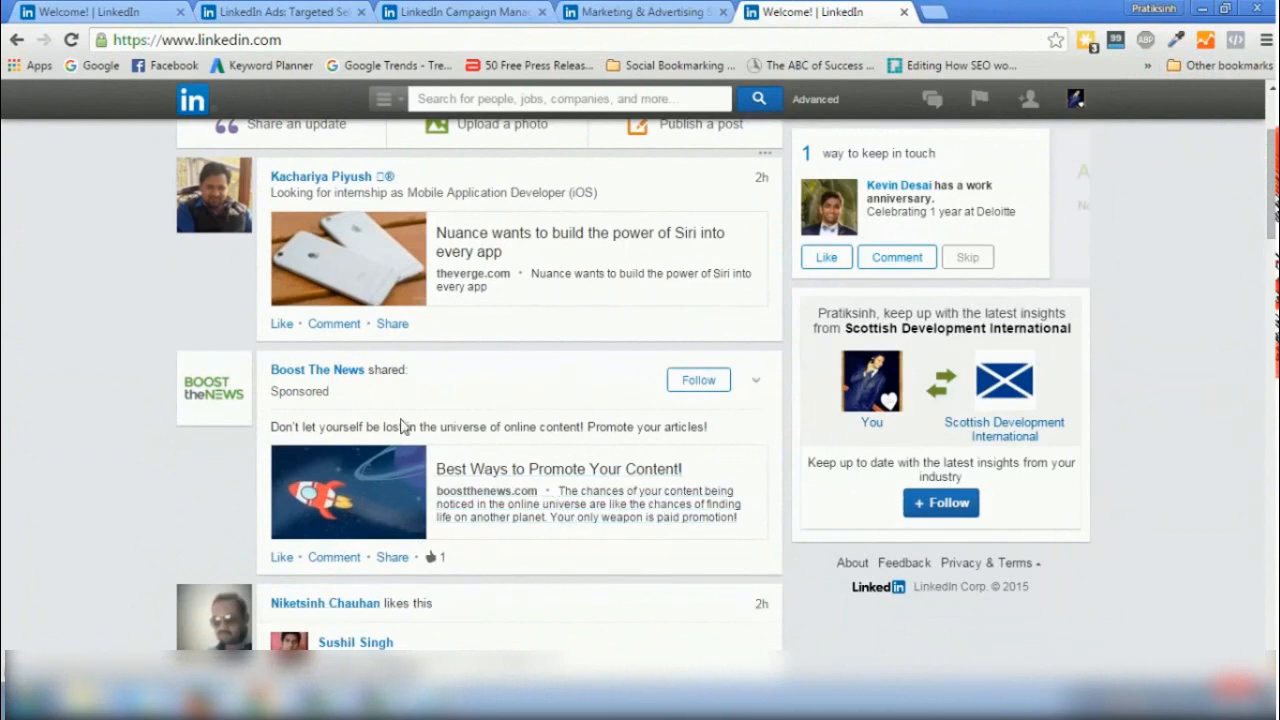
Open the Boost The News company page in its own tab from the sponsored post and look through its recent updates
{"action": "right_click", "coordinate": [335, 372]}
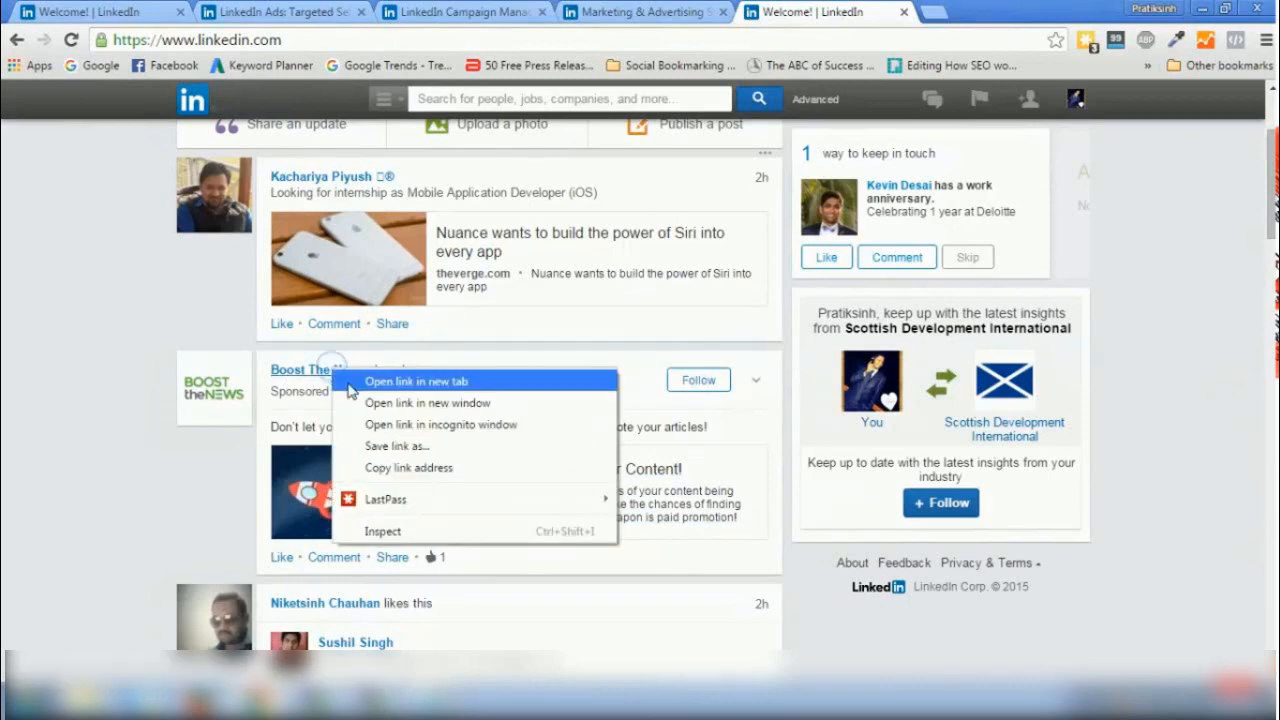
{"action": "left_click", "coordinate": [351, 380]}
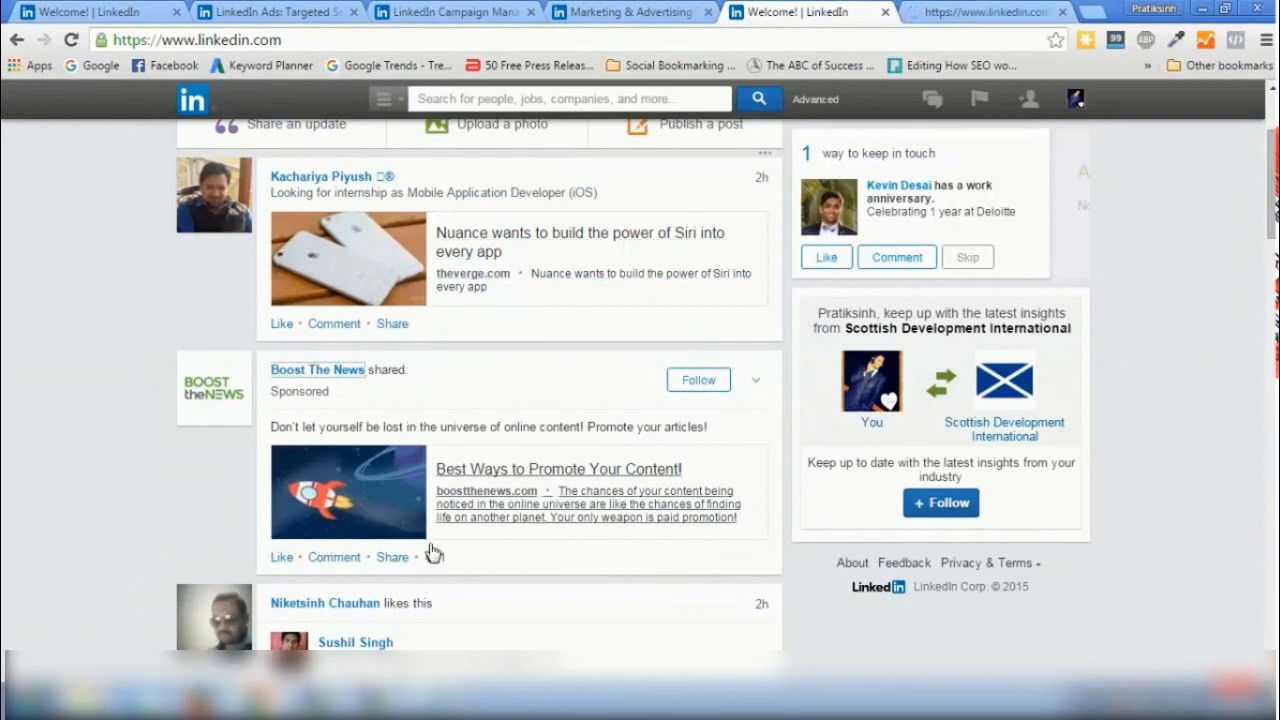
{"action": "left_click", "coordinate": [884, 12]}
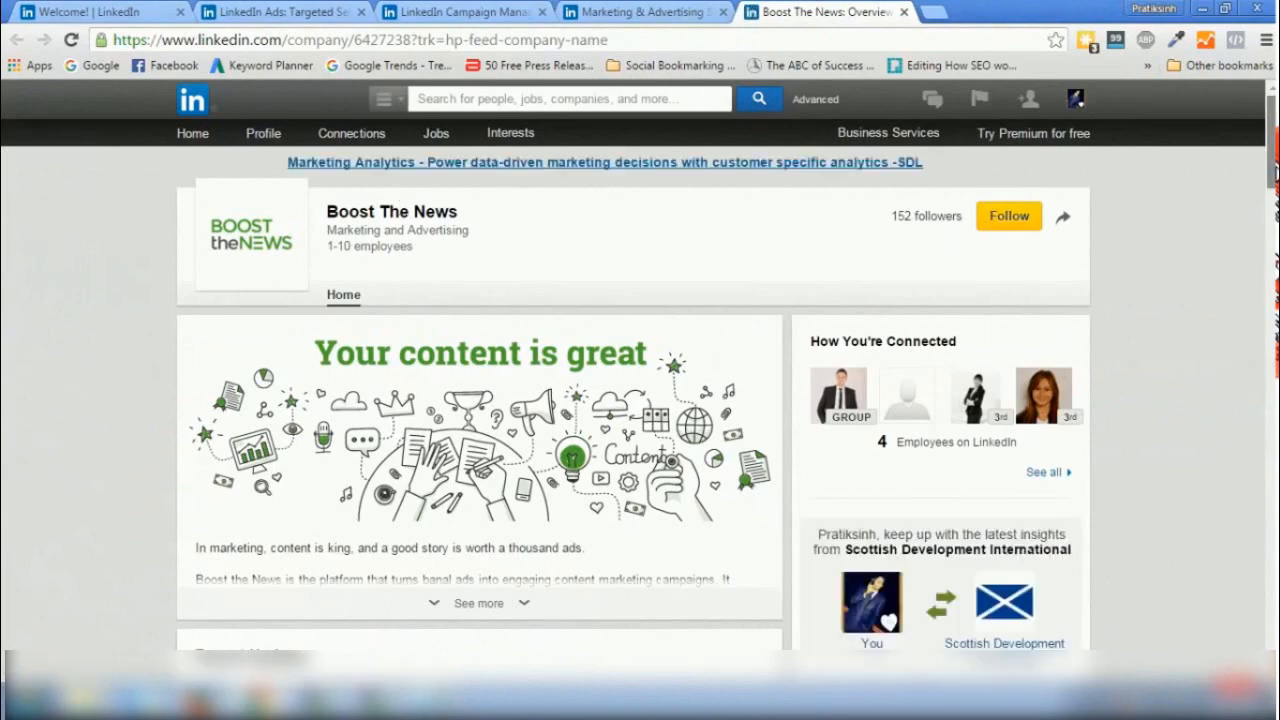
{"action": "scroll", "coordinate": [640, 400], "scroll_direction": "down", "scroll_amount": 12}
{"action": "scroll", "coordinate": [640, 400], "scroll_direction": "up", "scroll_amount": 8}
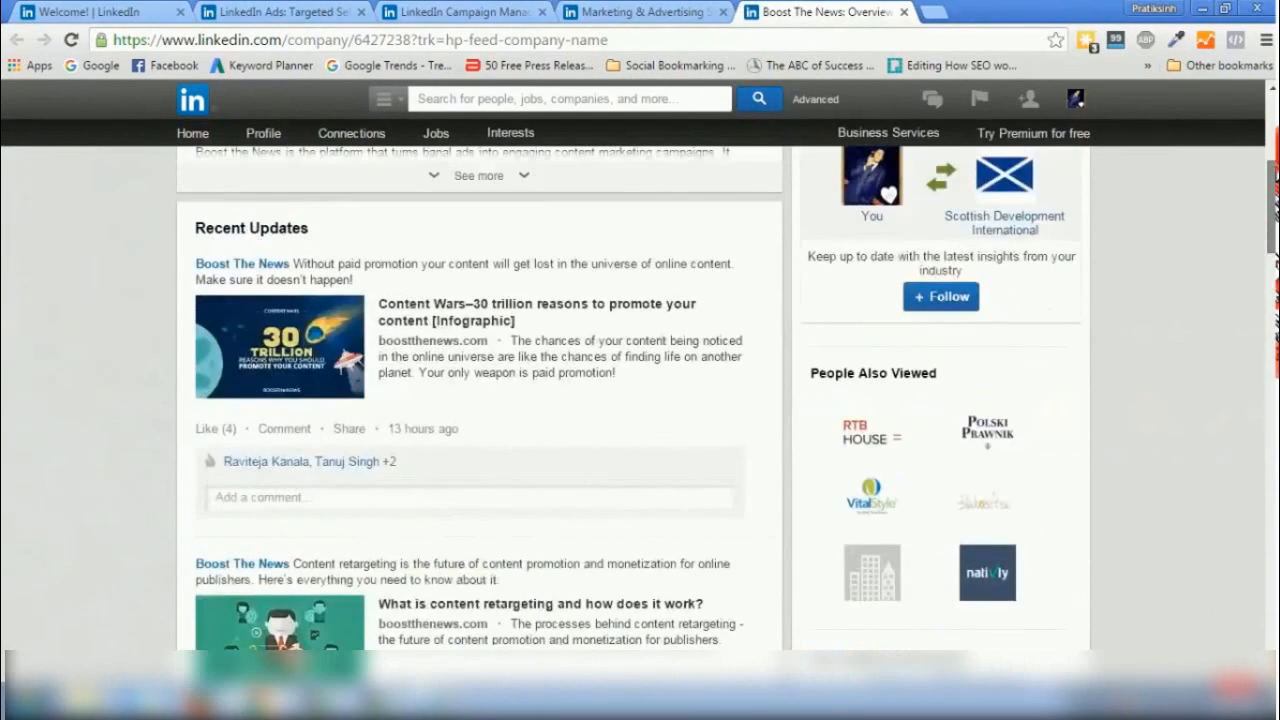
{"action": "scroll", "coordinate": [640, 400], "scroll_direction": "up", "scroll_amount": 5}
Restore the closed LinkedIn feed tab, find the sponsored SAP post, and close the blank and Boost The News tabs
{"action": "left_click", "coordinate": [948, 10]}
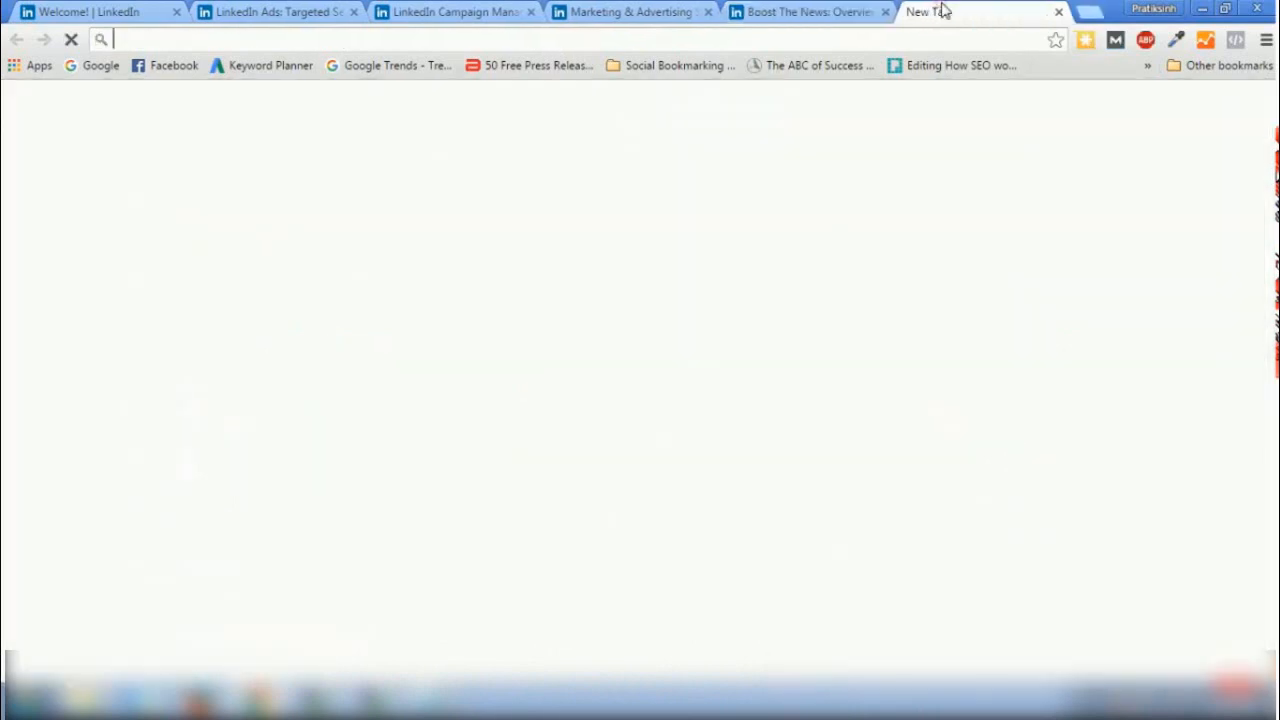
{"action": "right_click", "coordinate": [940, 9]}
{"action": "left_click", "coordinate": [993, 226]}
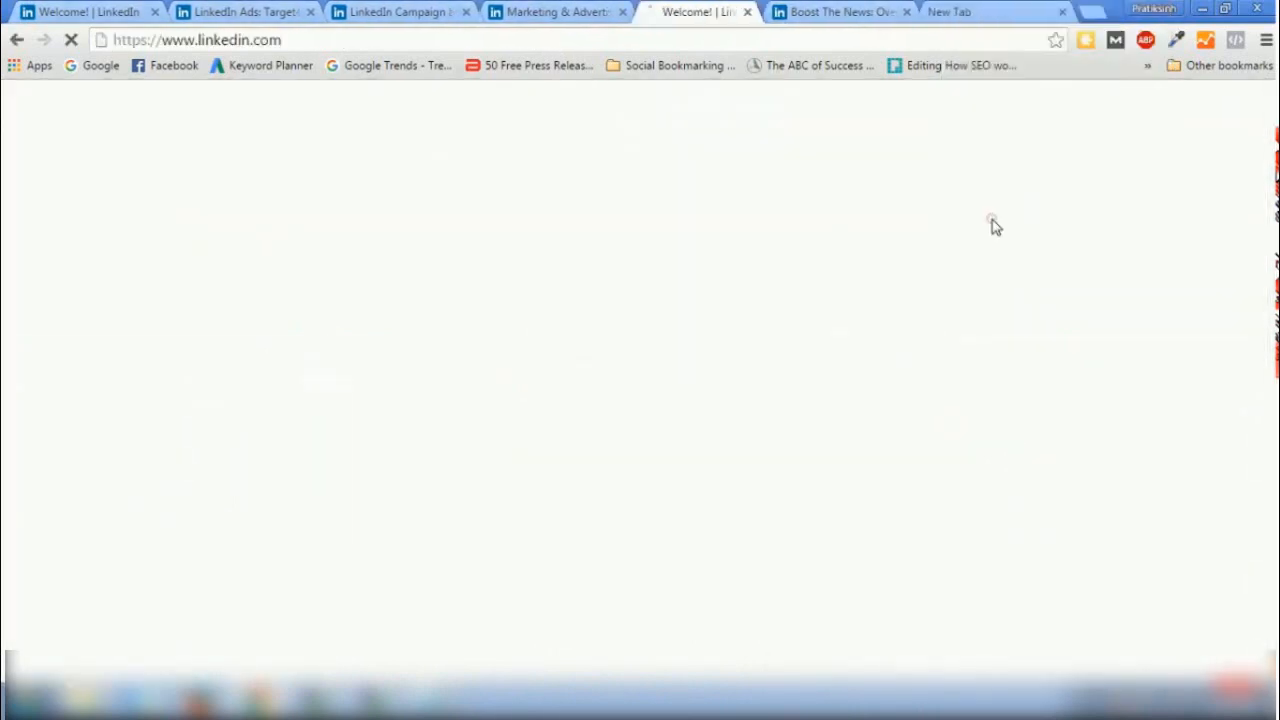
{"action": "left_click", "coordinate": [1062, 12]}
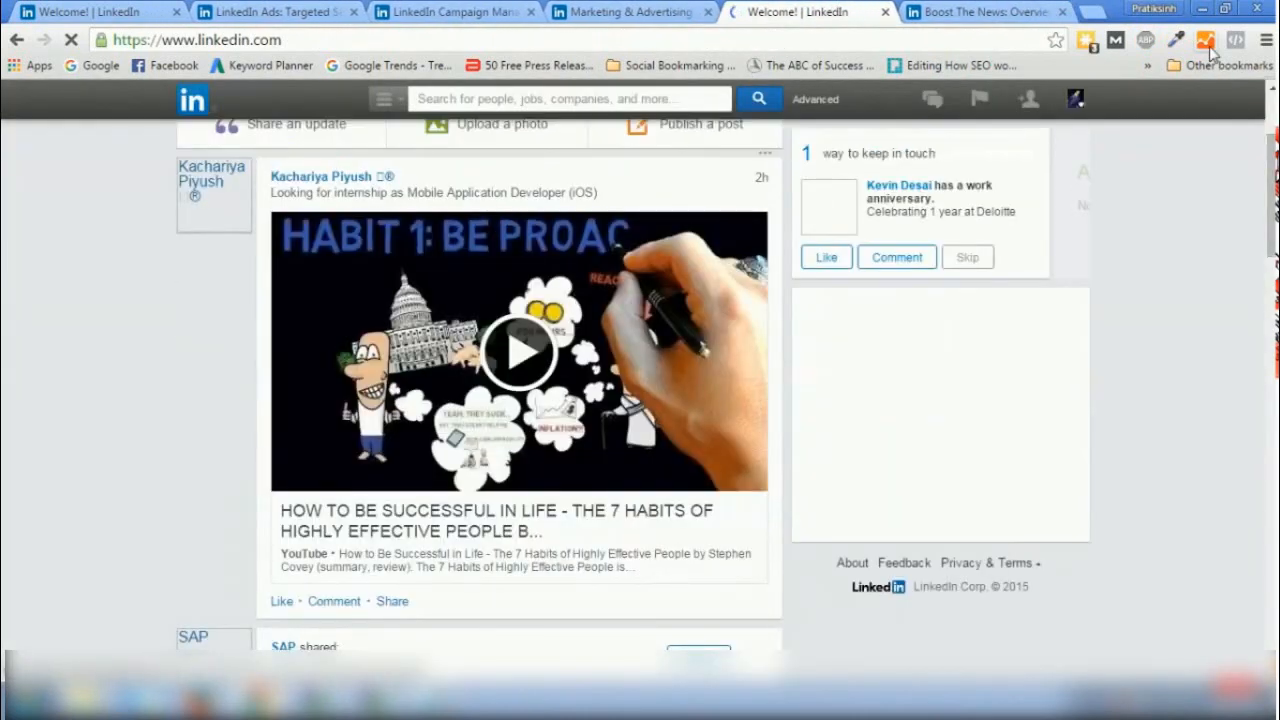
{"action": "scroll", "coordinate": [1272, 222], "scroll_direction": "down", "scroll_amount": 5}
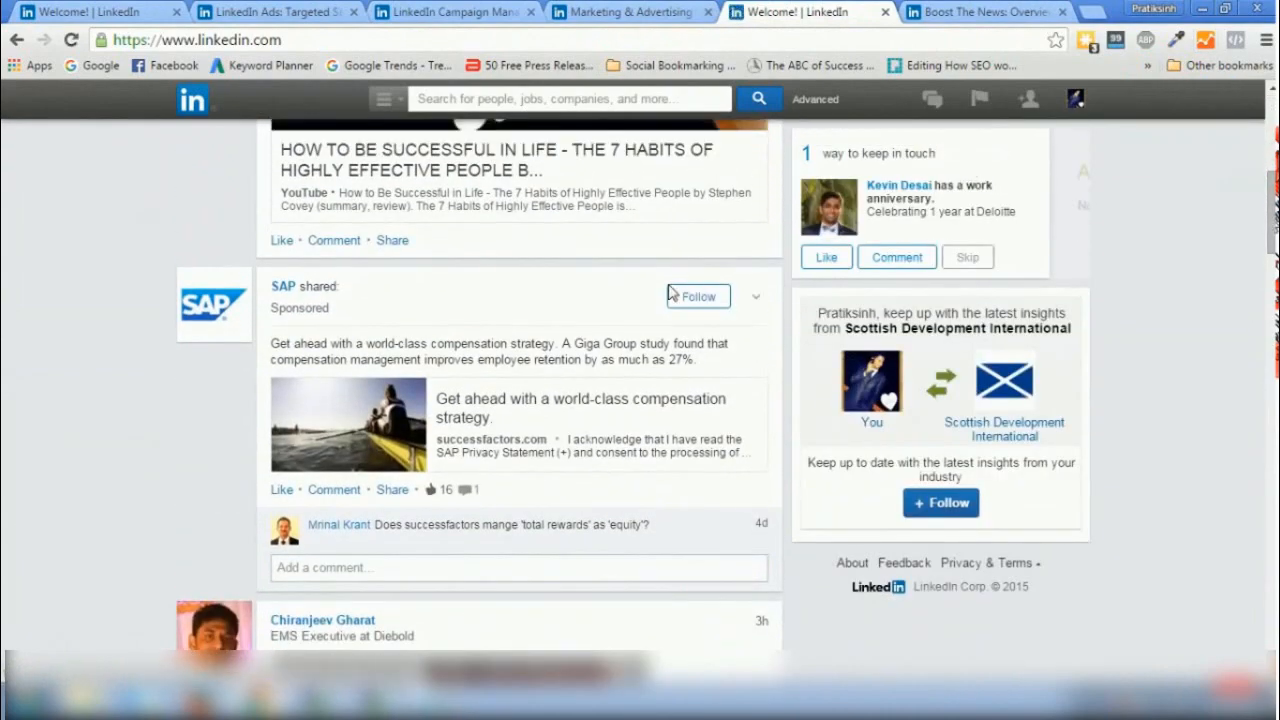
{"action": "left_click", "coordinate": [1062, 12]}
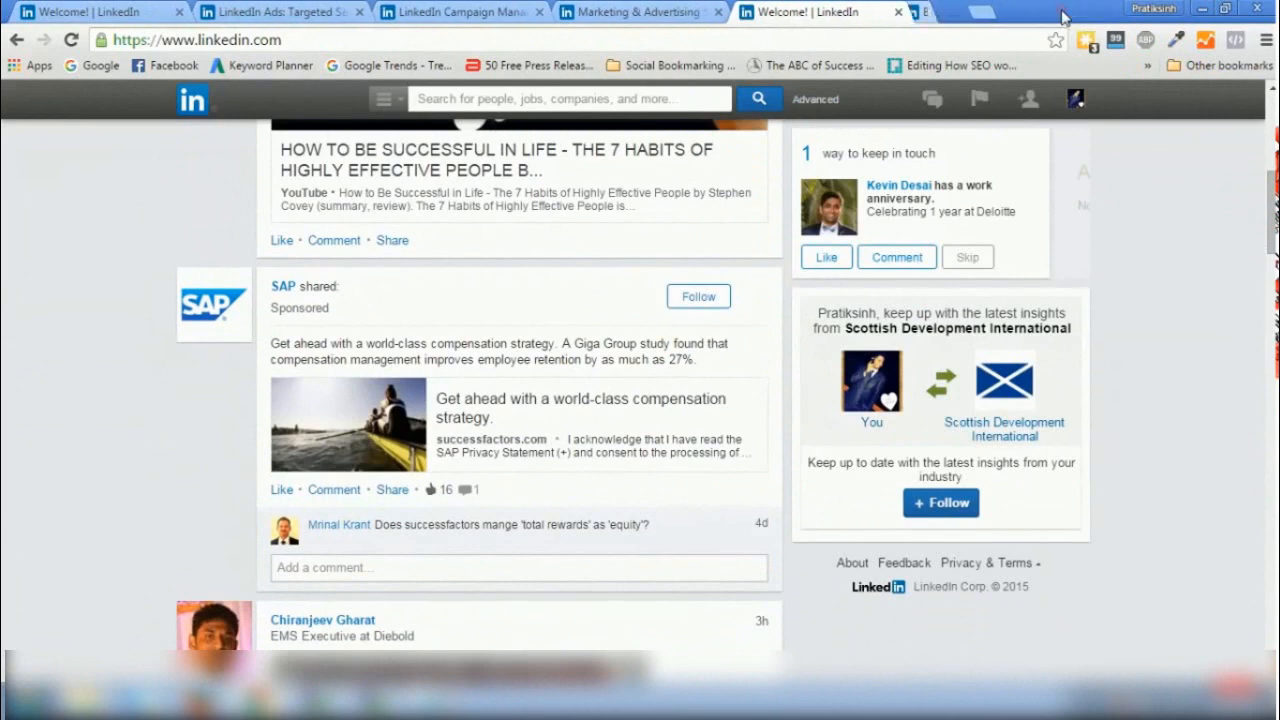
Open SAP's company page in a new tab from its sponsored post and compare the page with the post
{"action": "mouse_move", "coordinate": [296, 304]}
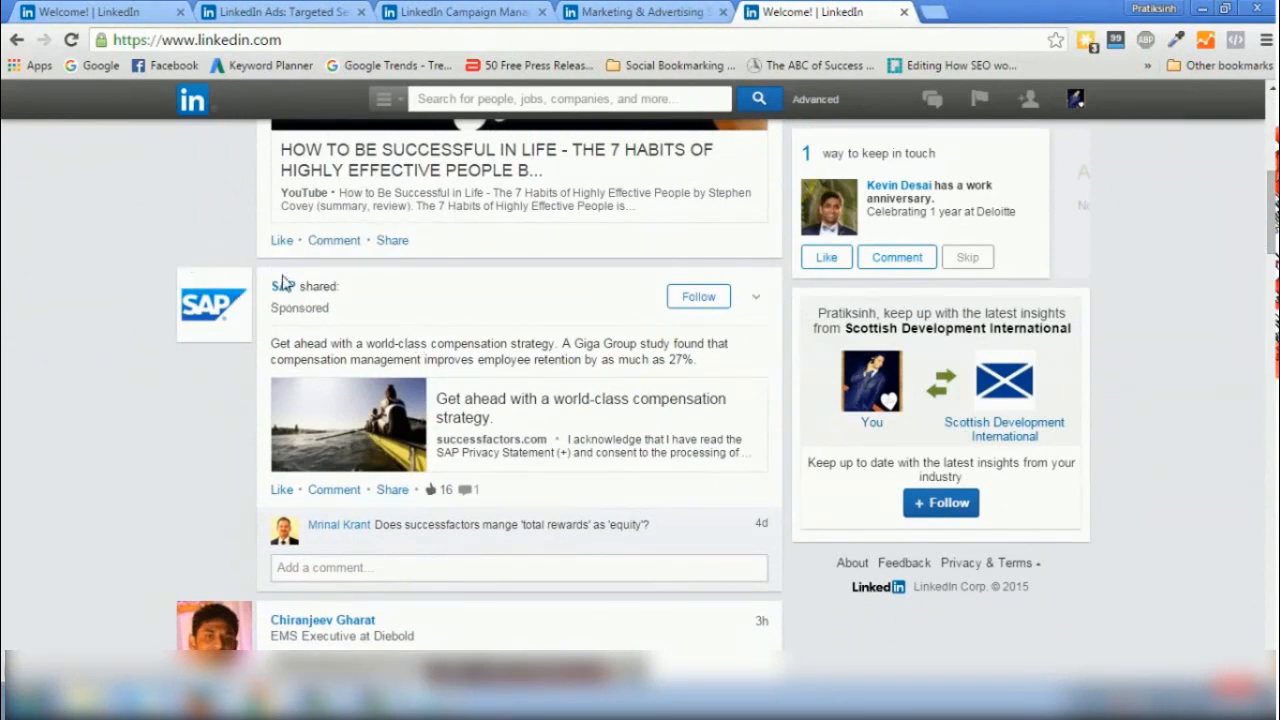
{"action": "right_click", "coordinate": [280, 287]}
{"action": "left_click", "coordinate": [363, 300]}
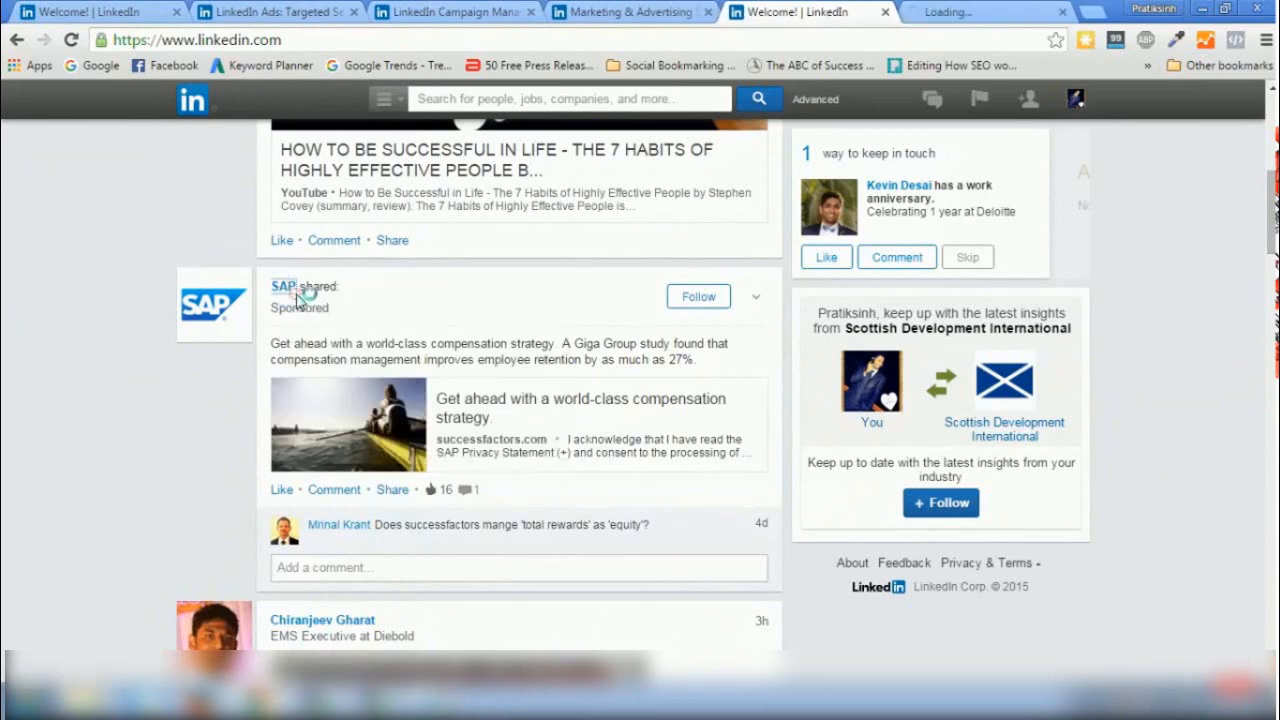
{"action": "left_click", "coordinate": [960, 12]}
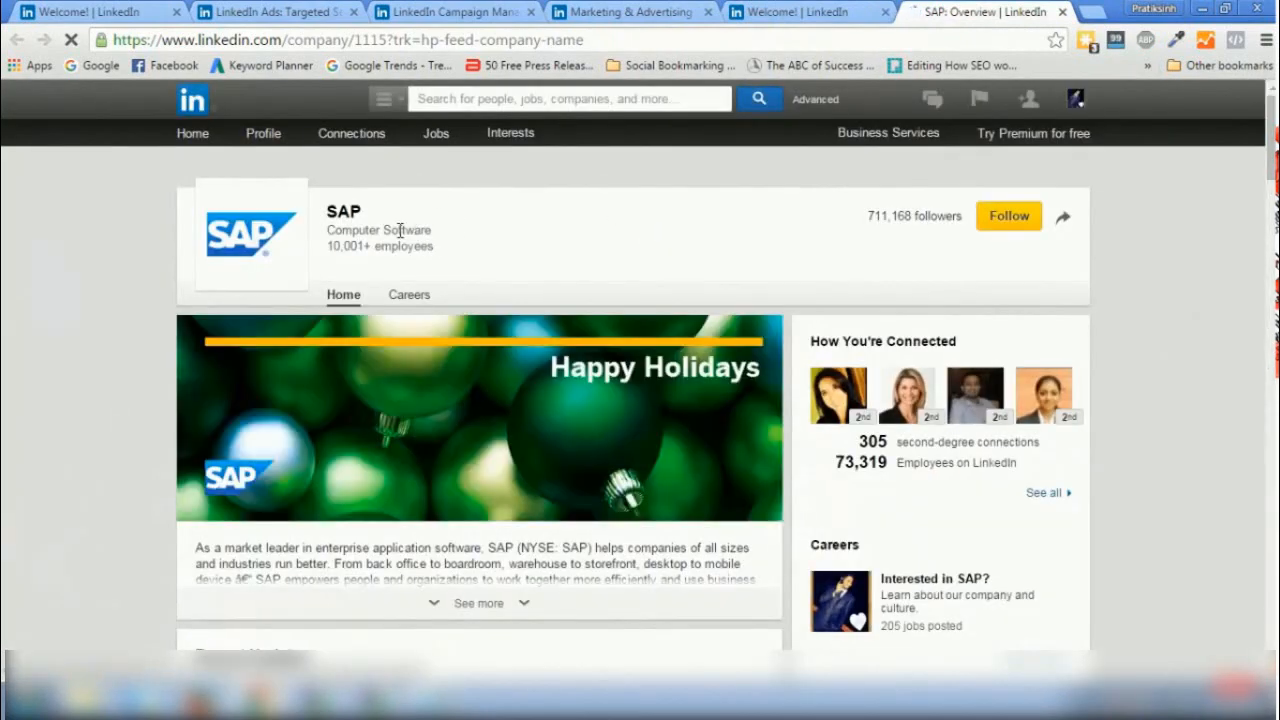
{"action": "left_click", "coordinate": [790, 12]}
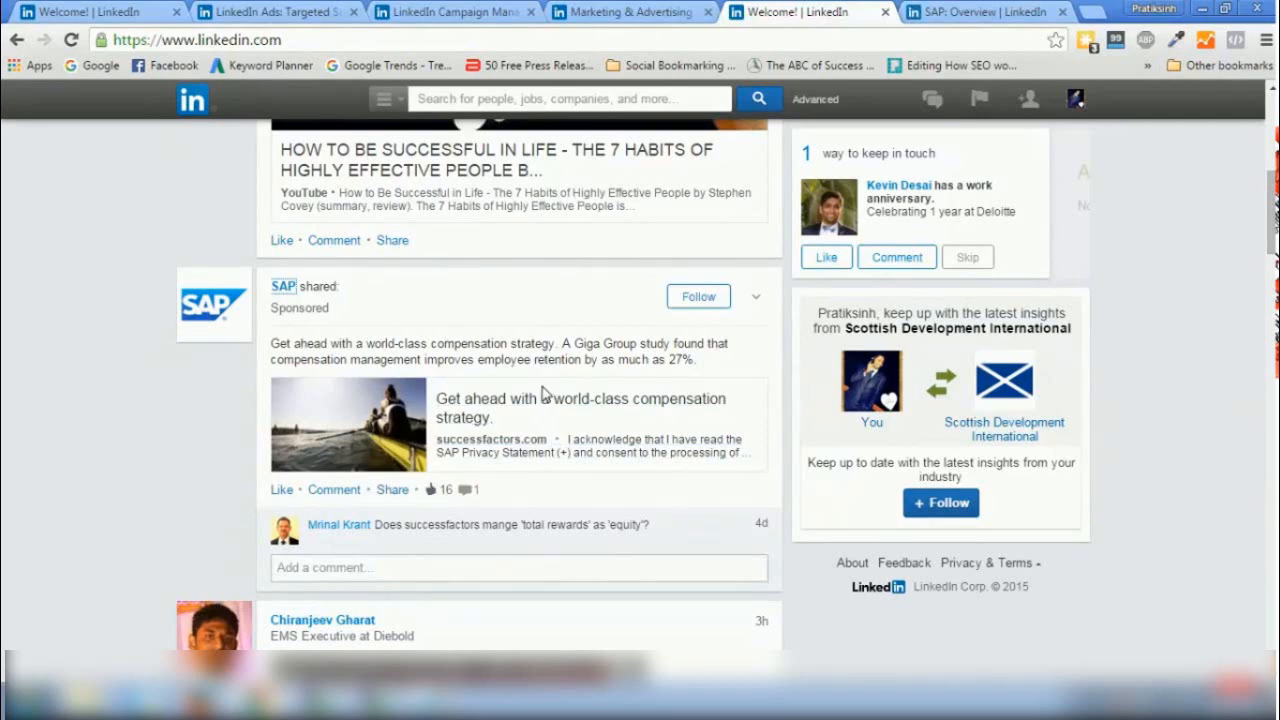
{"action": "left_click", "coordinate": [962, 10]}
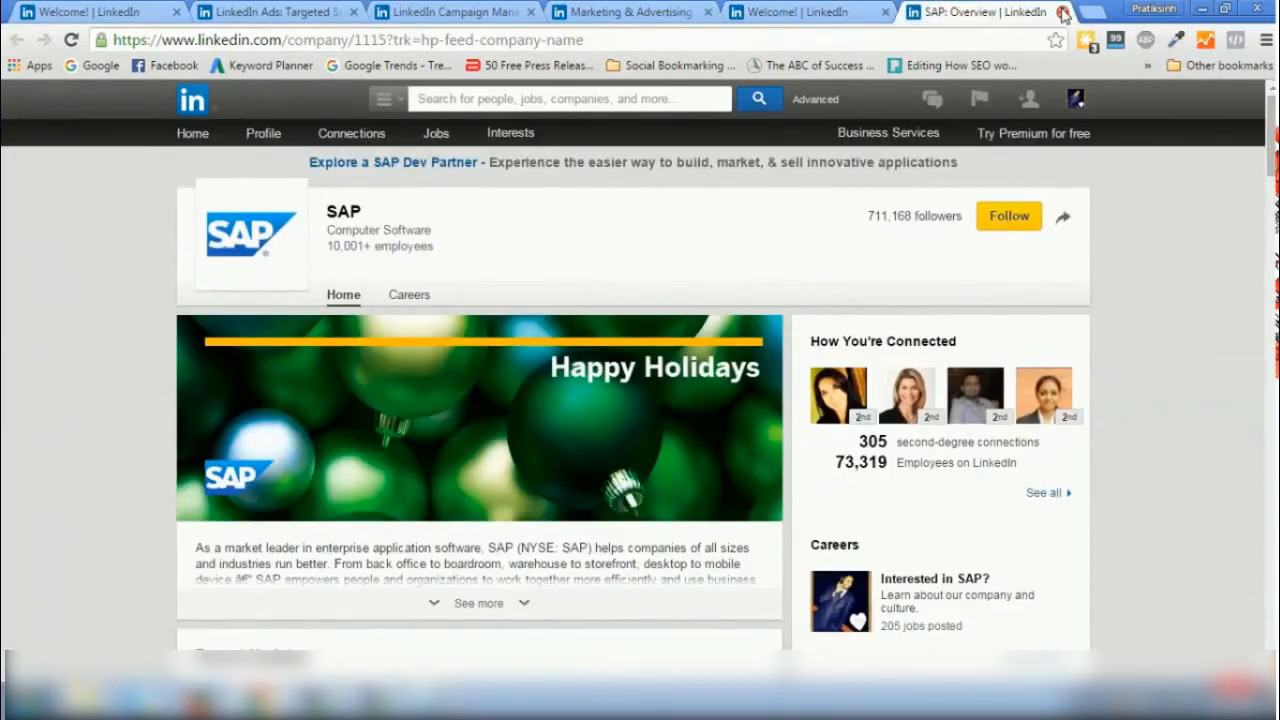
Examine the recent updates on SAP's company page, then return to the page header
{"action": "scroll", "coordinate": [640, 400], "scroll_direction": "down", "scroll_amount": 10}
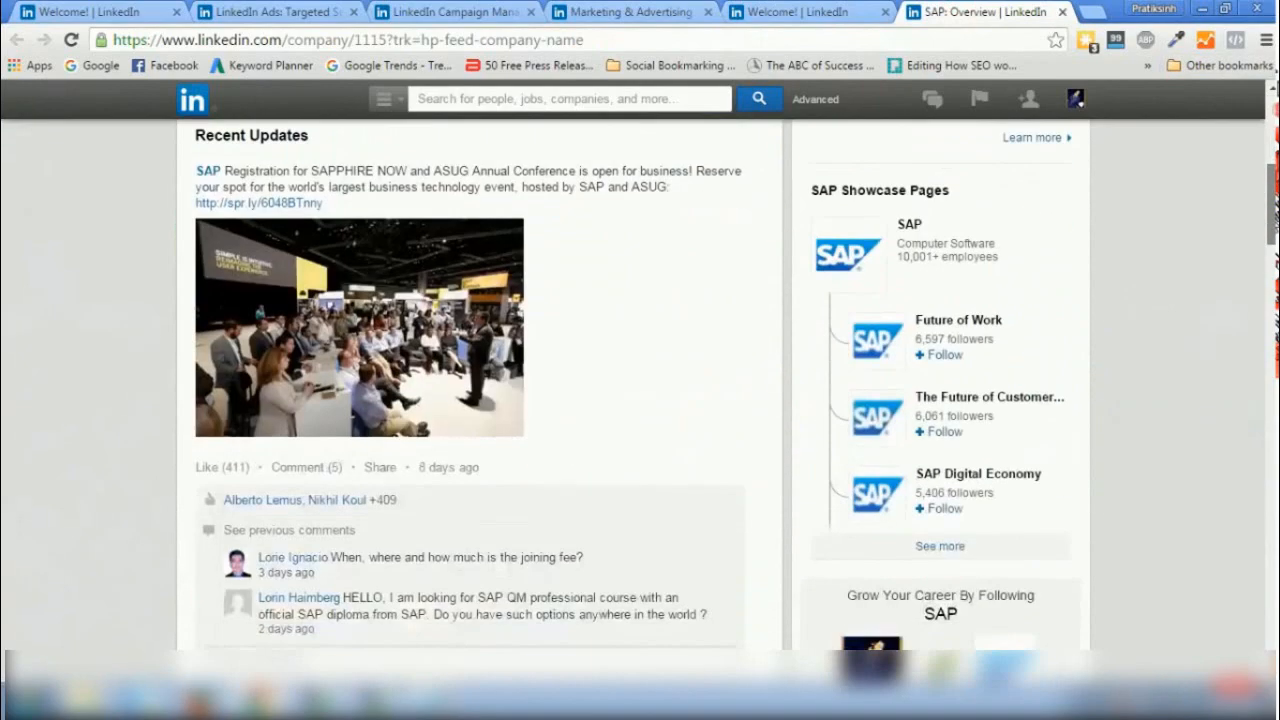
{"action": "scroll", "coordinate": [640, 400], "scroll_direction": "down", "scroll_amount": 8}
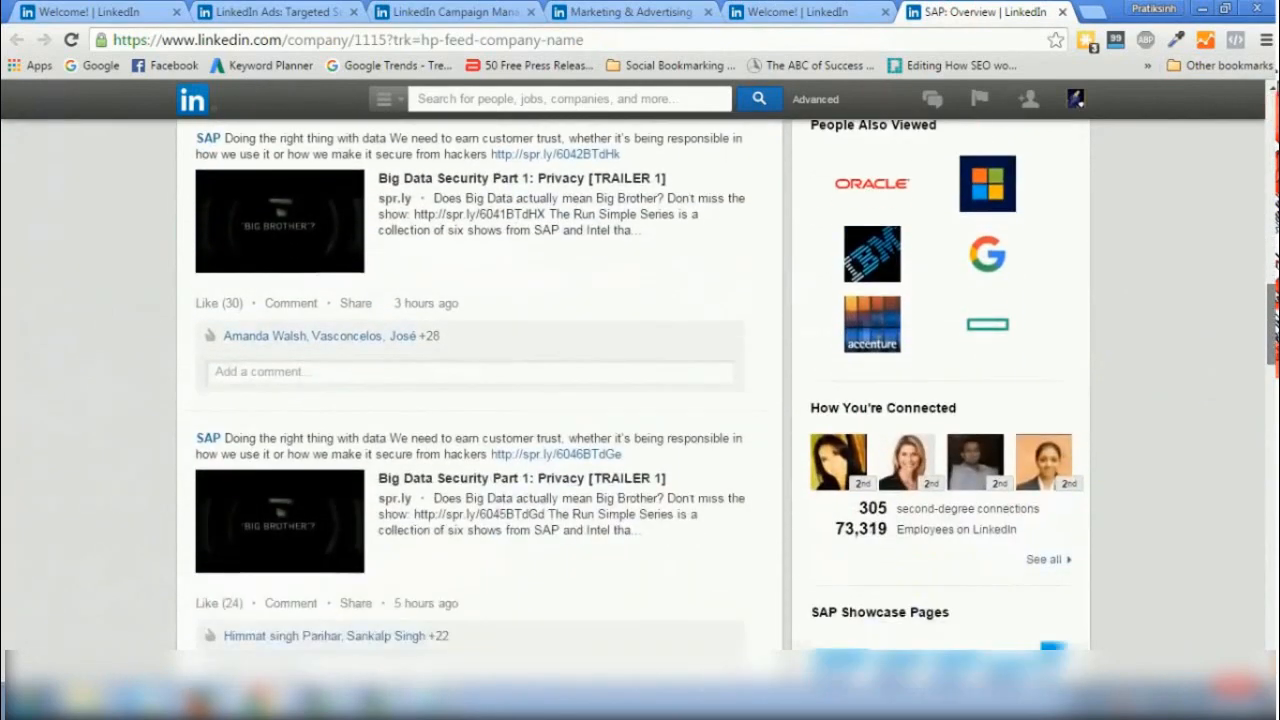
{"action": "scroll", "coordinate": [640, 400], "scroll_direction": "down", "scroll_amount": 3}
{"action": "scroll", "coordinate": [640, 400], "scroll_direction": "up", "scroll_amount": 9}
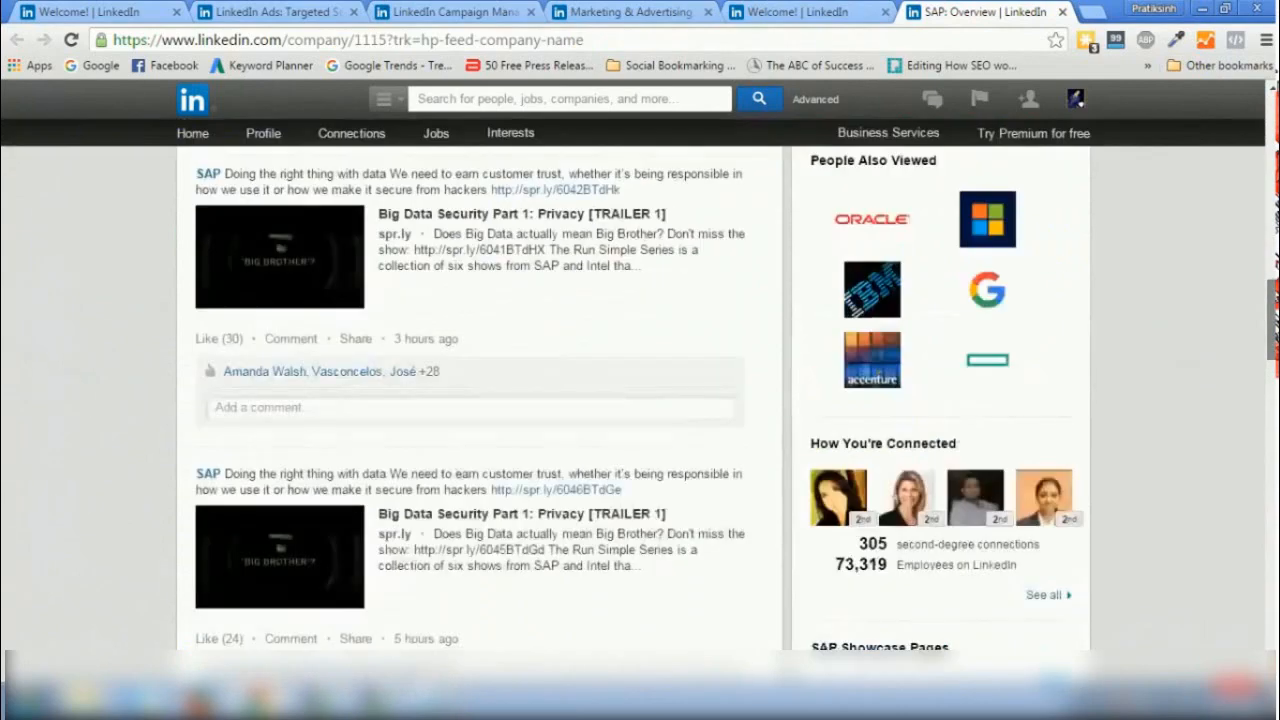
{"action": "scroll", "coordinate": [640, 400], "scroll_direction": "up", "scroll_amount": 3}
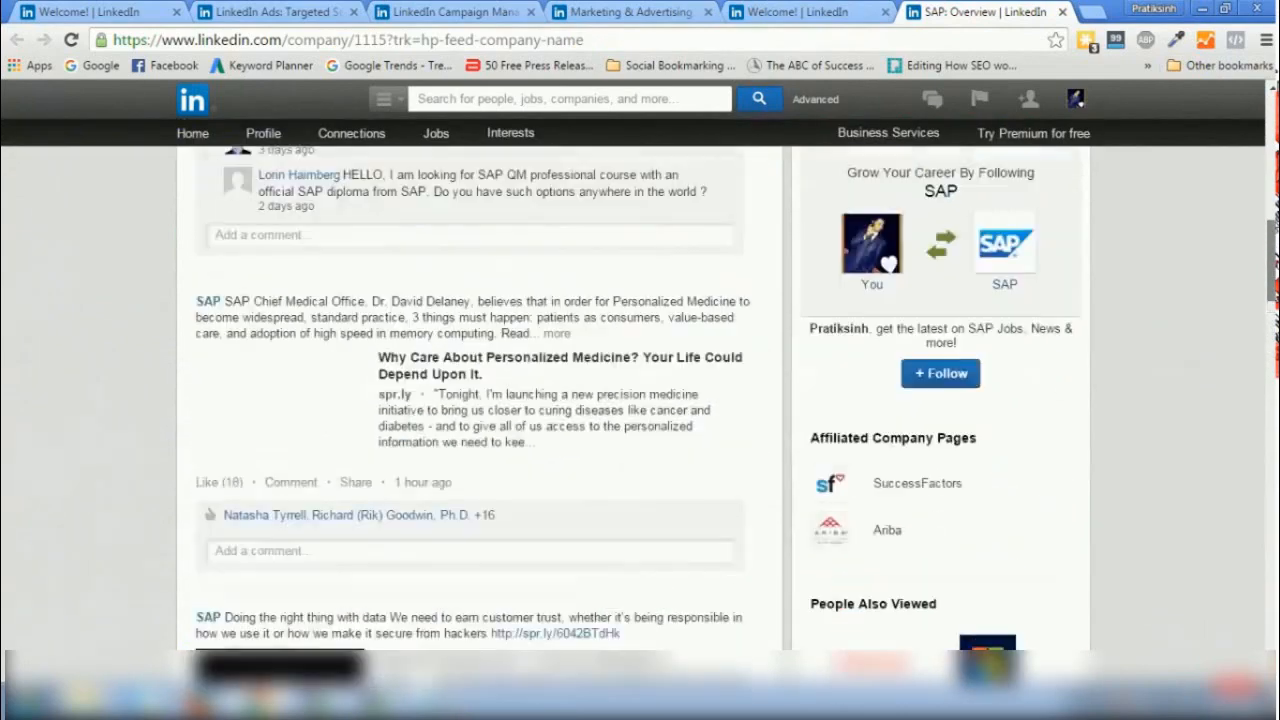
{"action": "scroll", "coordinate": [640, 400], "scroll_direction": "up", "scroll_amount": 5}
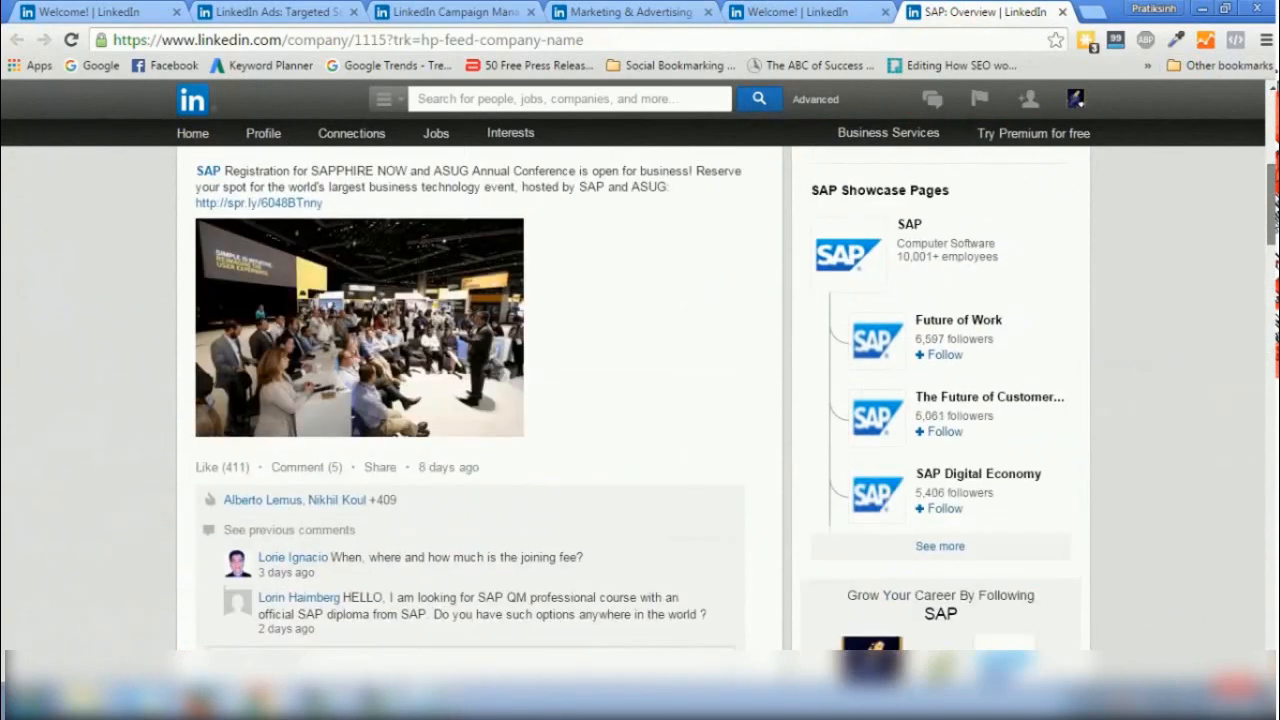
{"action": "scroll", "coordinate": [640, 400], "scroll_direction": "up", "scroll_amount": 4}
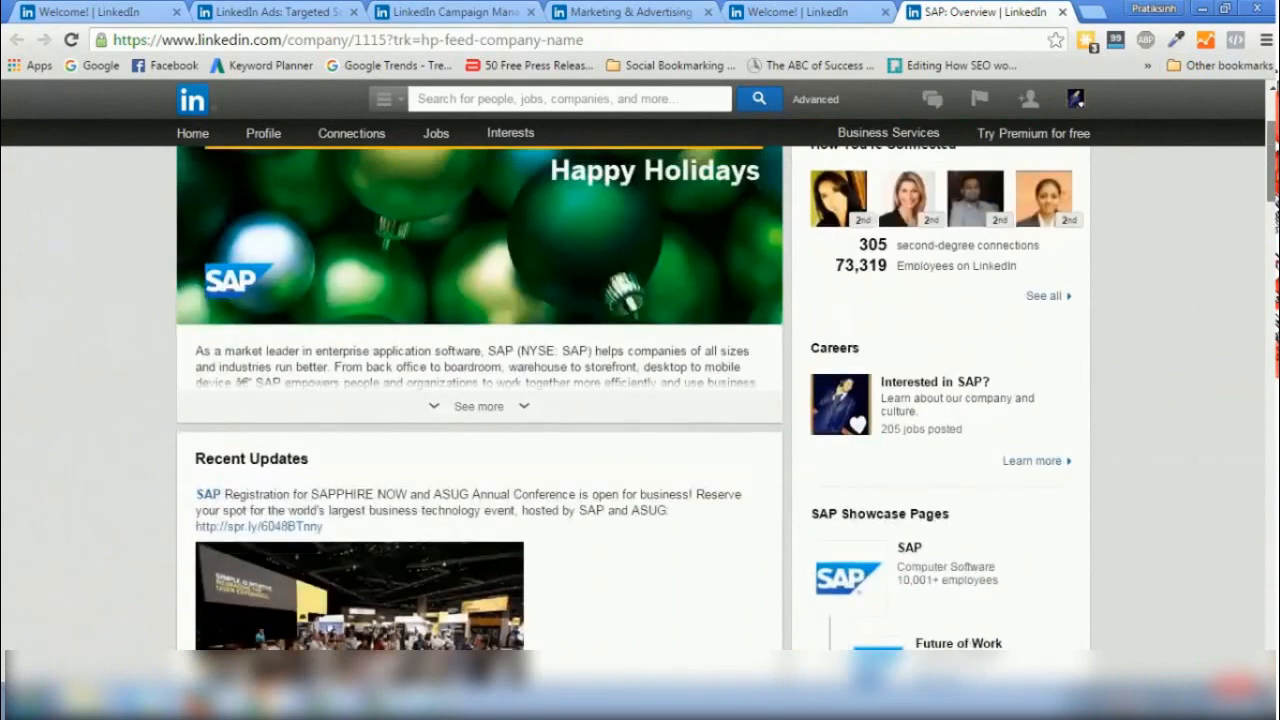
{"action": "scroll", "coordinate": [640, 400], "scroll_direction": "down", "scroll_amount": 1}
{"action": "scroll", "coordinate": [743, 340], "scroll_direction": "up", "scroll_amount": 1}
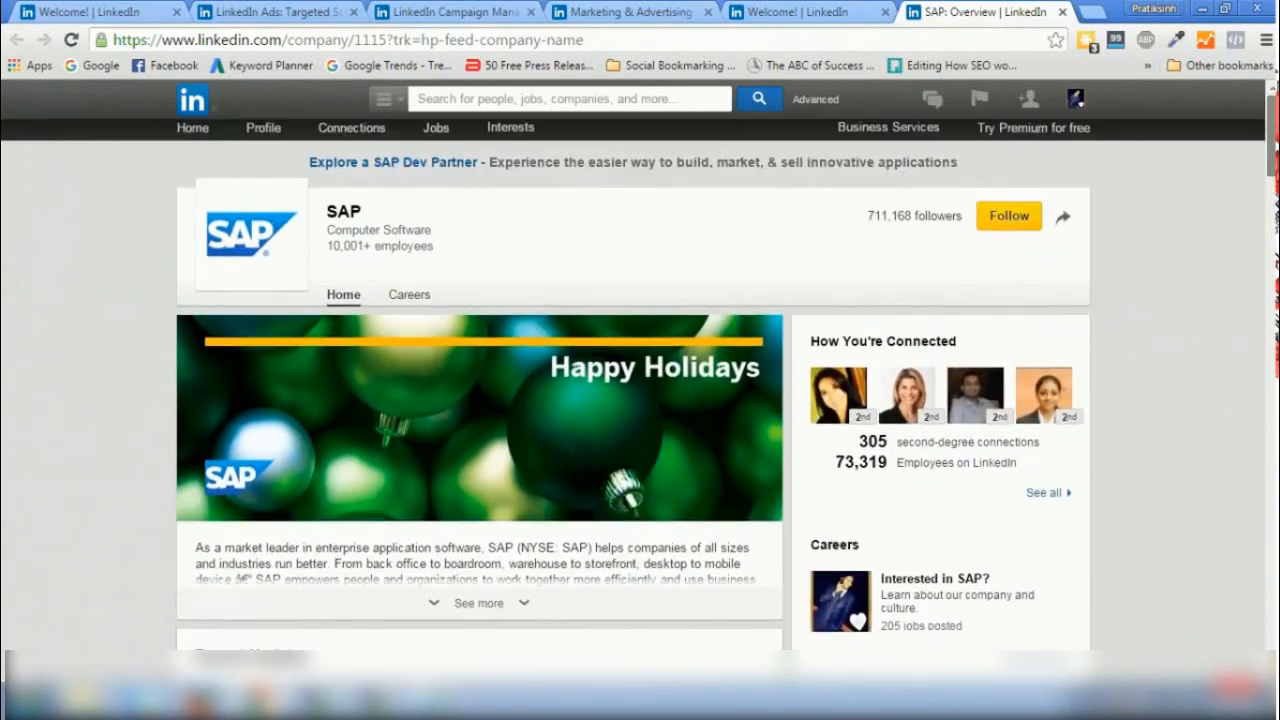
Review the ad product cards on the marketing solutions page again and return to the Campaign Manager accounts page
{"action": "left_click", "coordinate": [792, 20]}
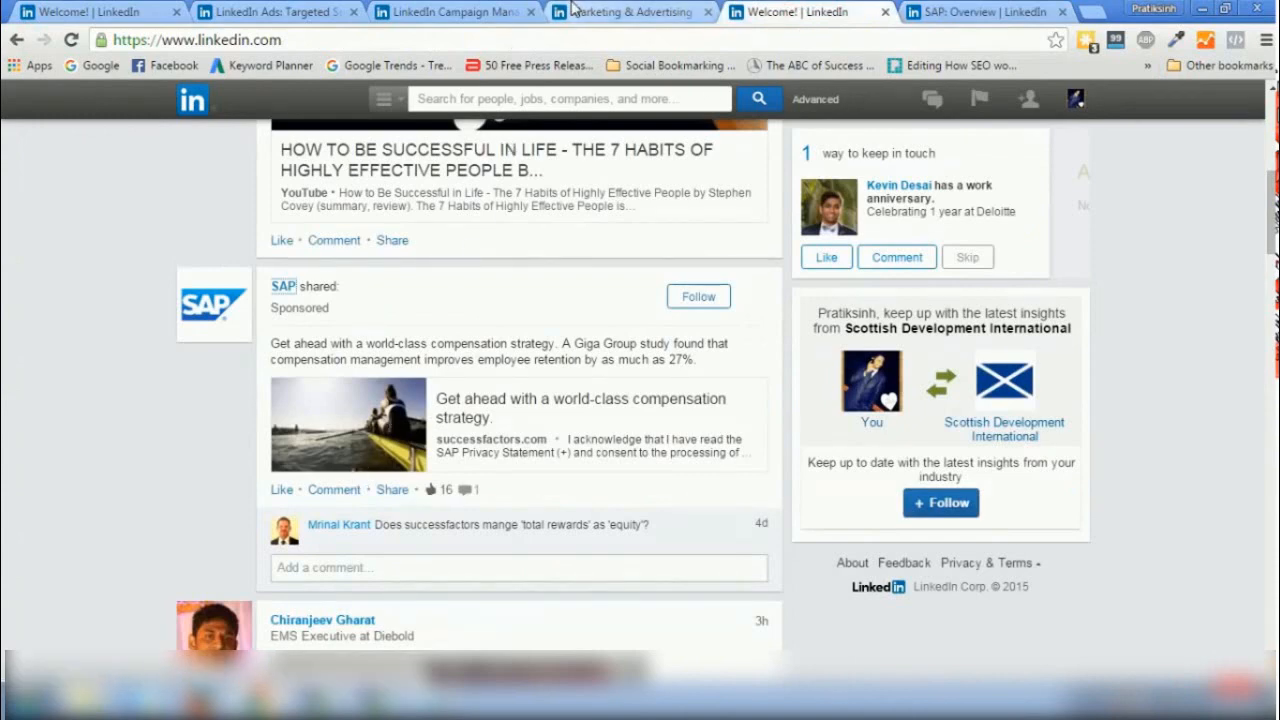
{"action": "left_click", "coordinate": [630, 12]}
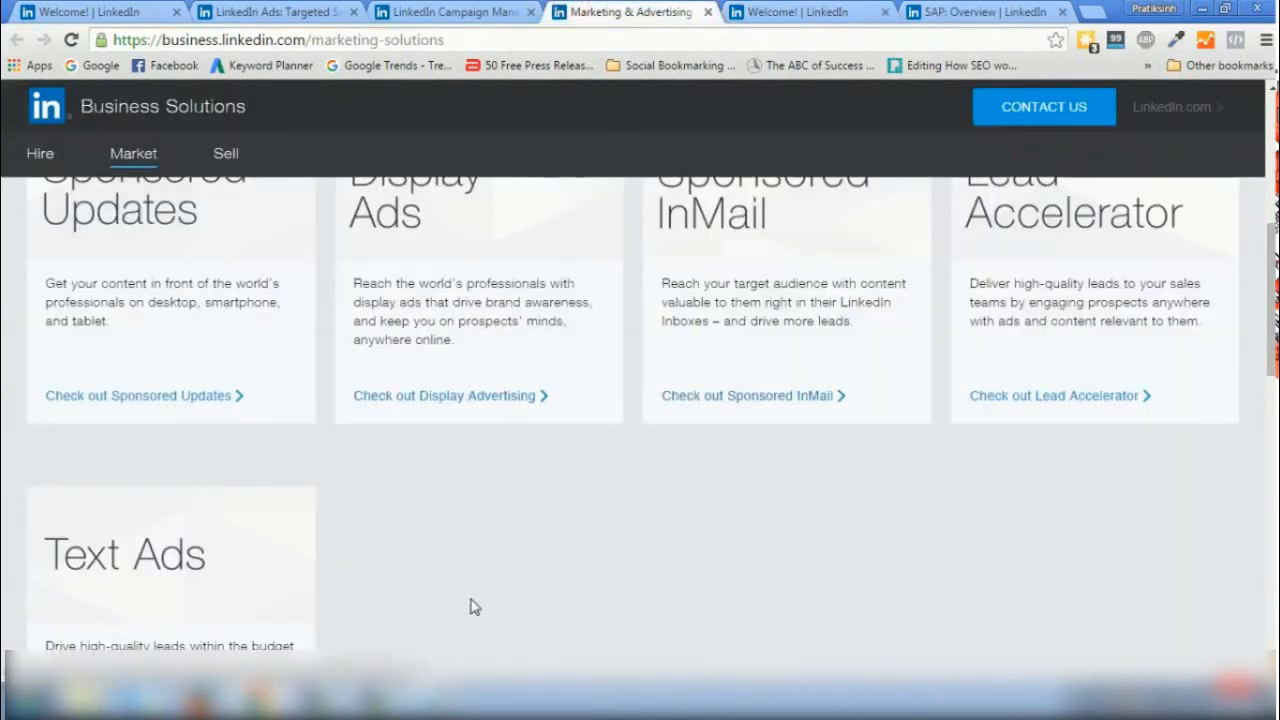
{"action": "scroll", "coordinate": [1268, 290], "scroll_direction": "up", "scroll_amount": 1}
{"action": "scroll", "coordinate": [1268, 290], "scroll_direction": "up", "scroll_amount": 1}
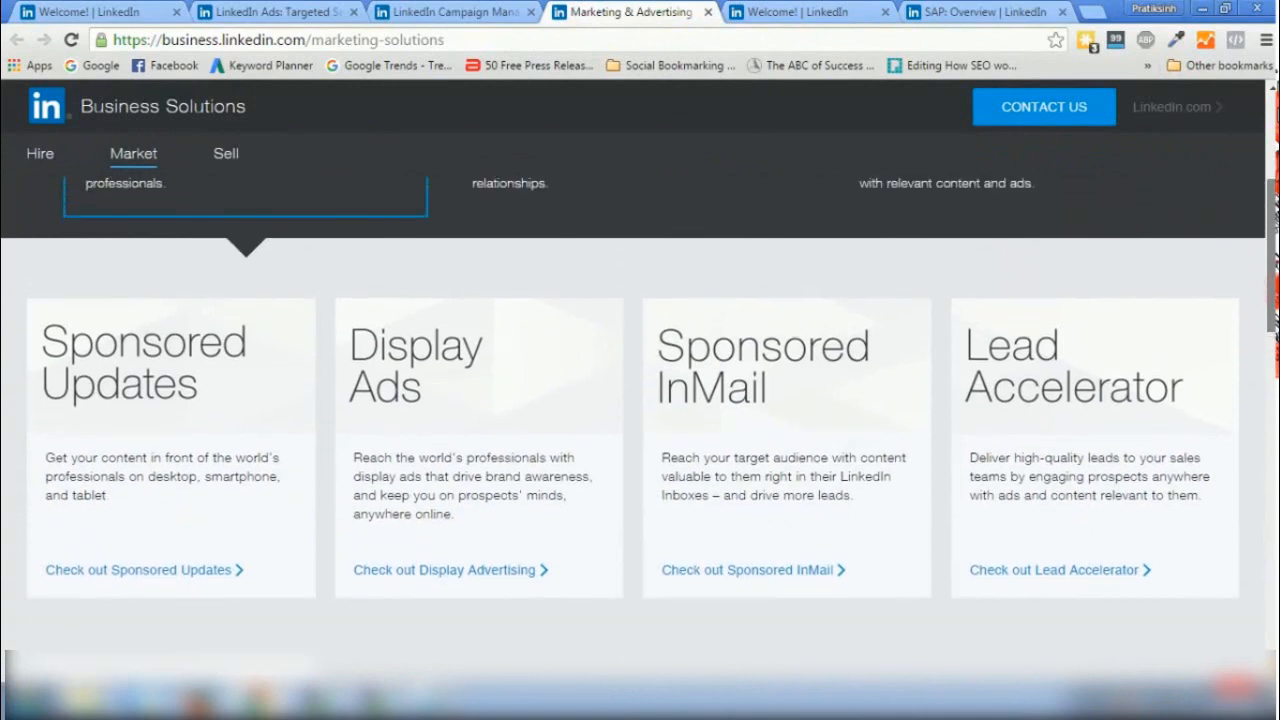
{"action": "left_click", "coordinate": [455, 12]}
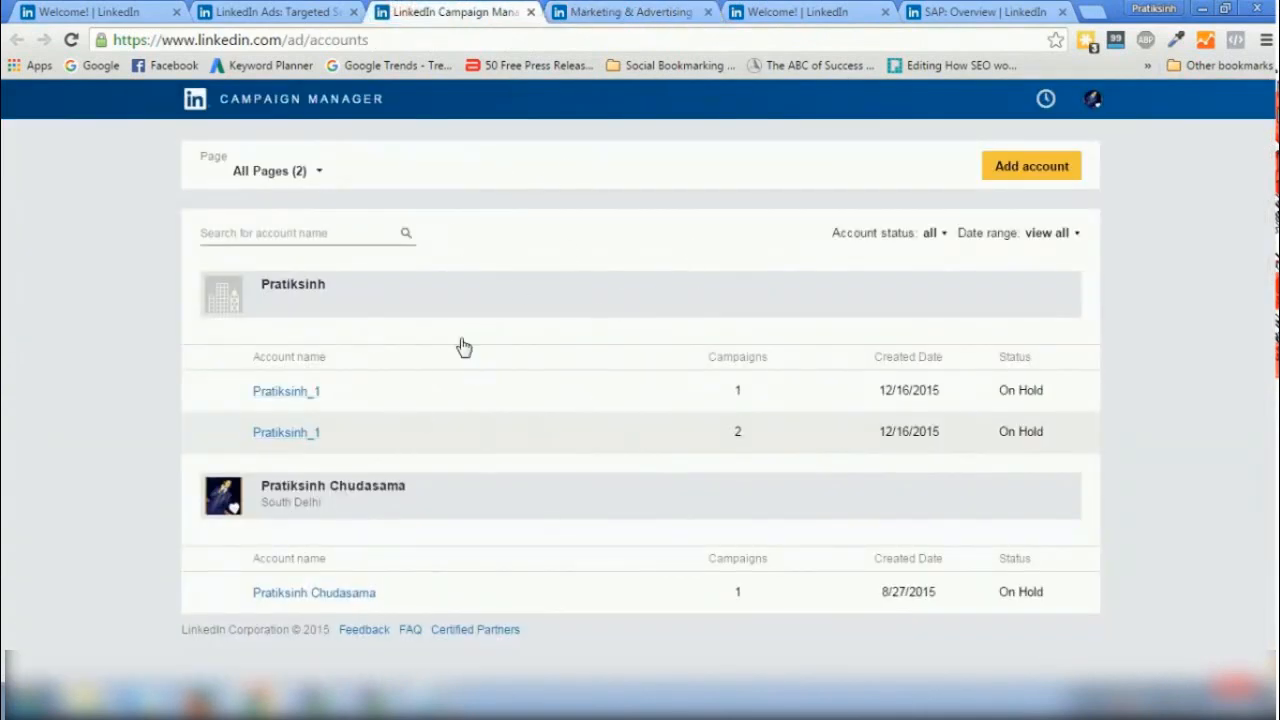
Compare the ad product cards on the marketing solutions page with the Campaign Manager accounts page
{"action": "left_click", "coordinate": [636, 10]}
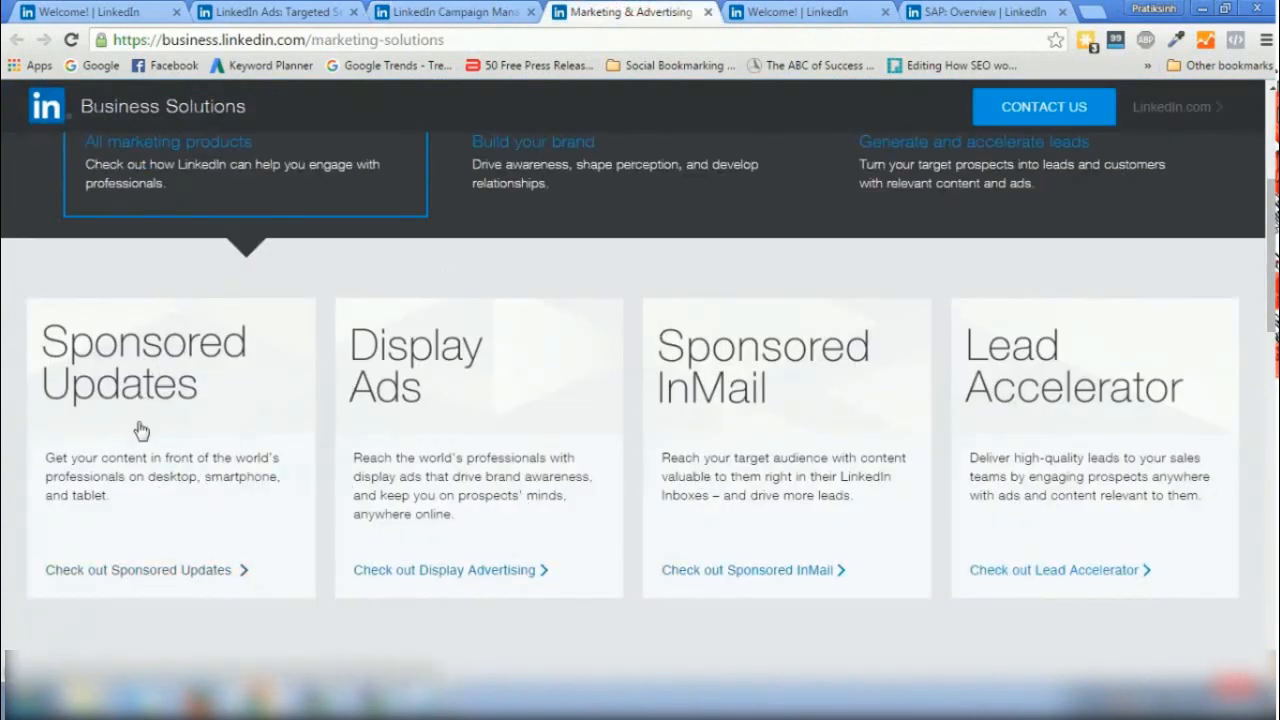
{"action": "left_click", "coordinate": [450, 12]}
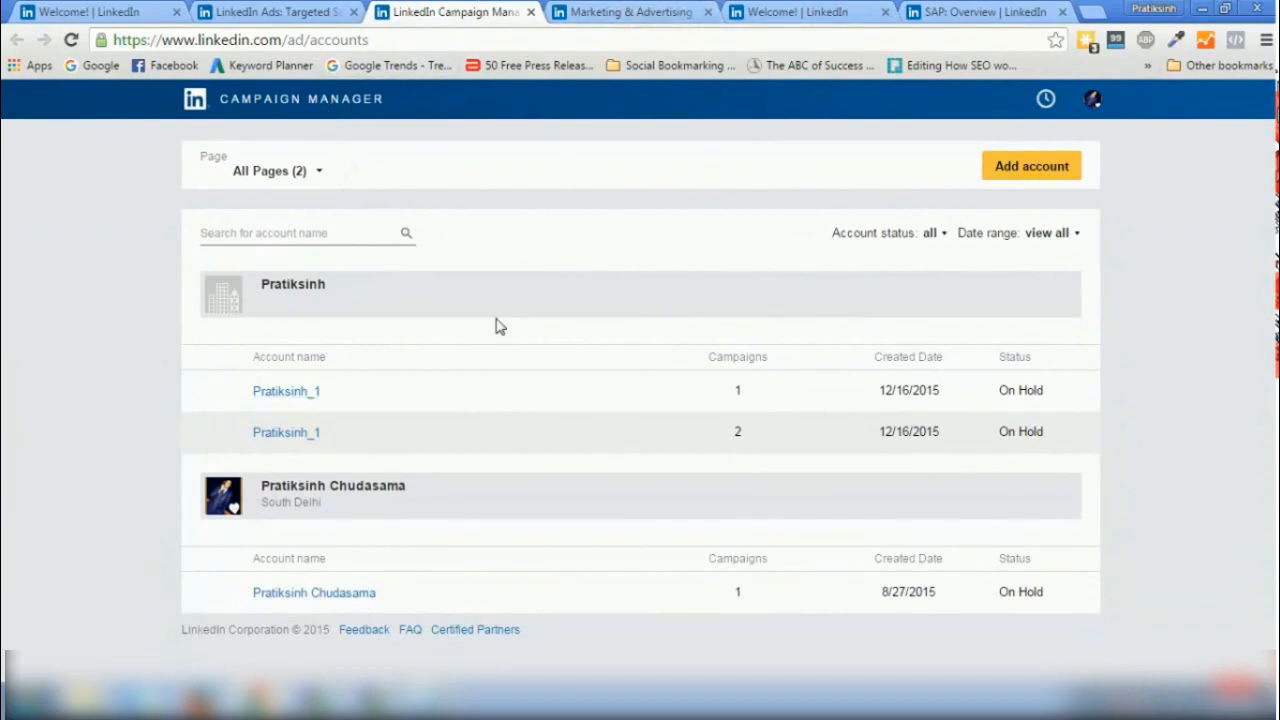
{"action": "left_click", "coordinate": [600, 11]}
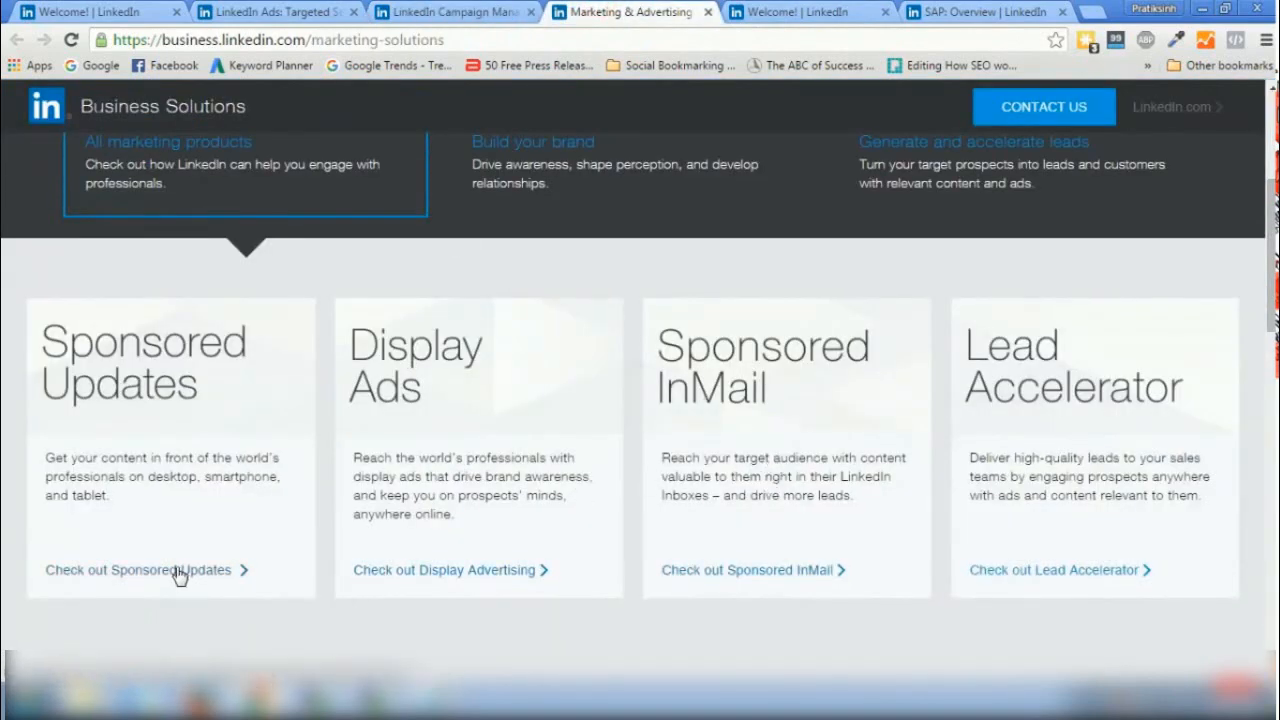
Close the LinkedIn feed tab showing the sponsored post and the SAP company page tab
{"action": "left_click", "coordinate": [850, 12]}
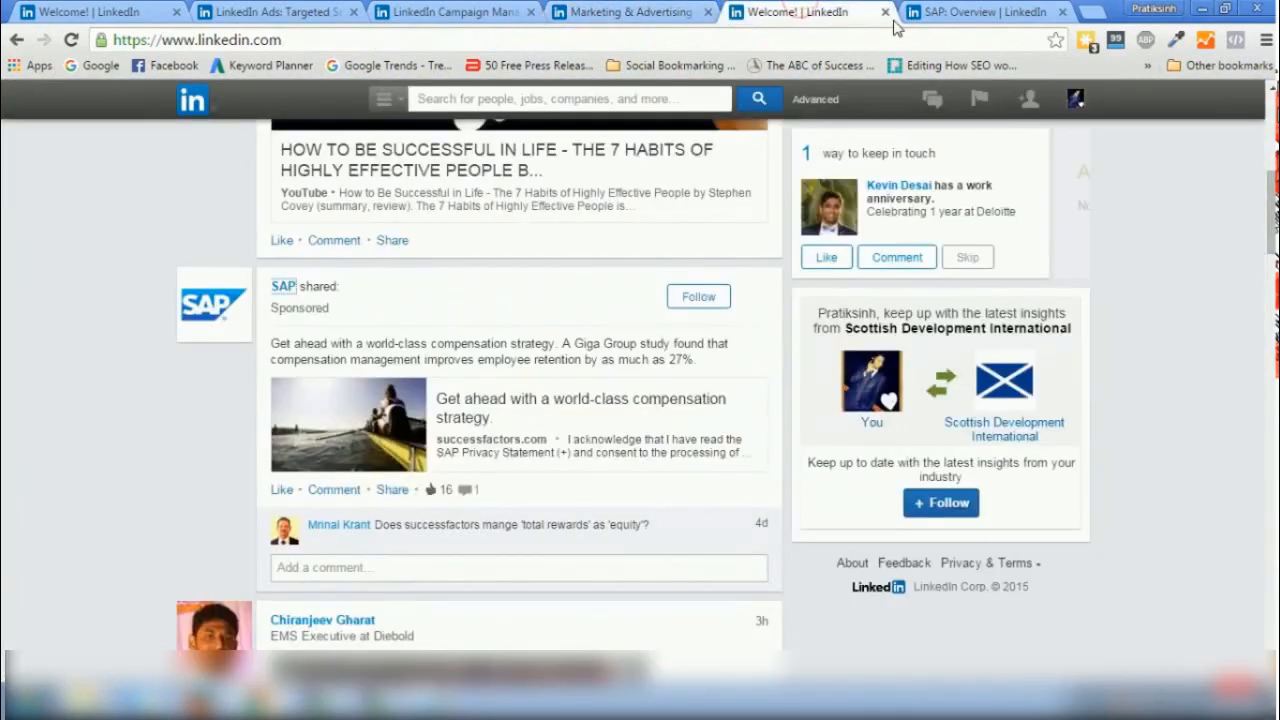
{"action": "left_click", "coordinate": [884, 12]}
{"action": "left_click", "coordinate": [897, 13]}
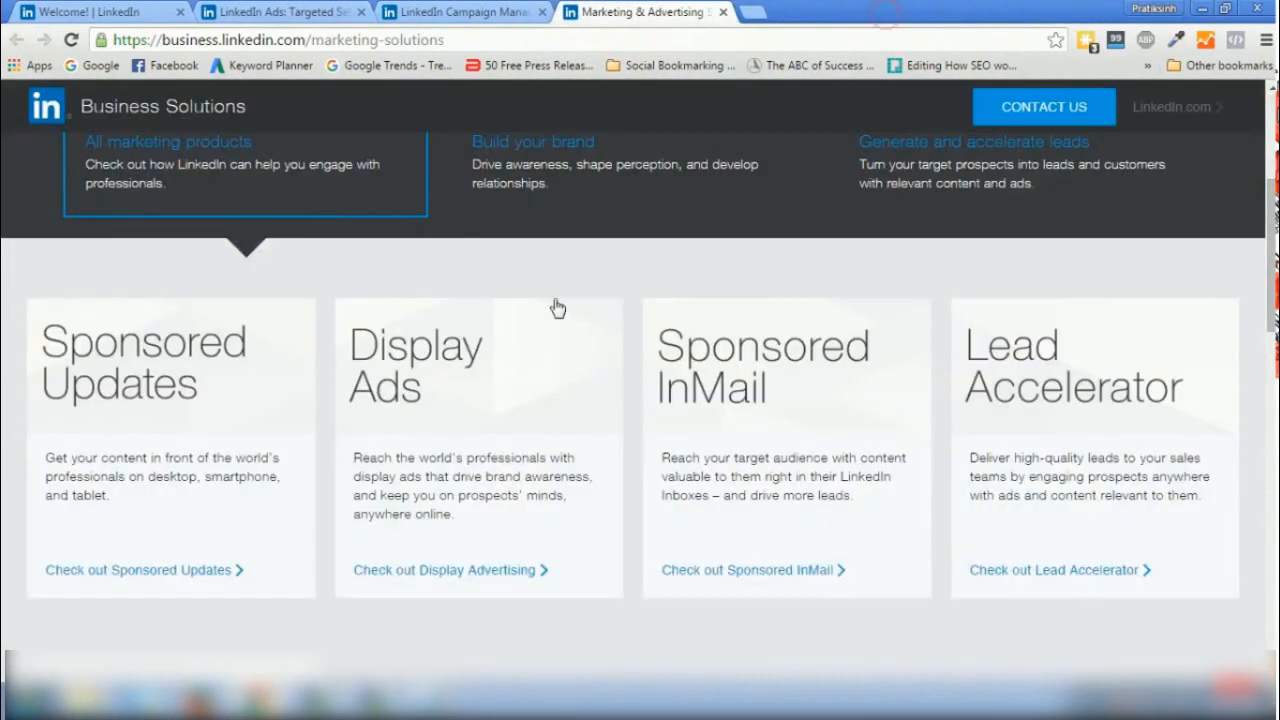
Open the Sponsored Updates product page from the marketing solutions cards in a new tab and review its features
{"action": "mouse_move", "coordinate": [1271, 232]}
{"action": "left_mouse_down"}
{"action": "mouse_move", "coordinate": [1271, 211]}
{"action": "mouse_move", "coordinate": [1271, 243]}
{"action": "left_mouse_up"}
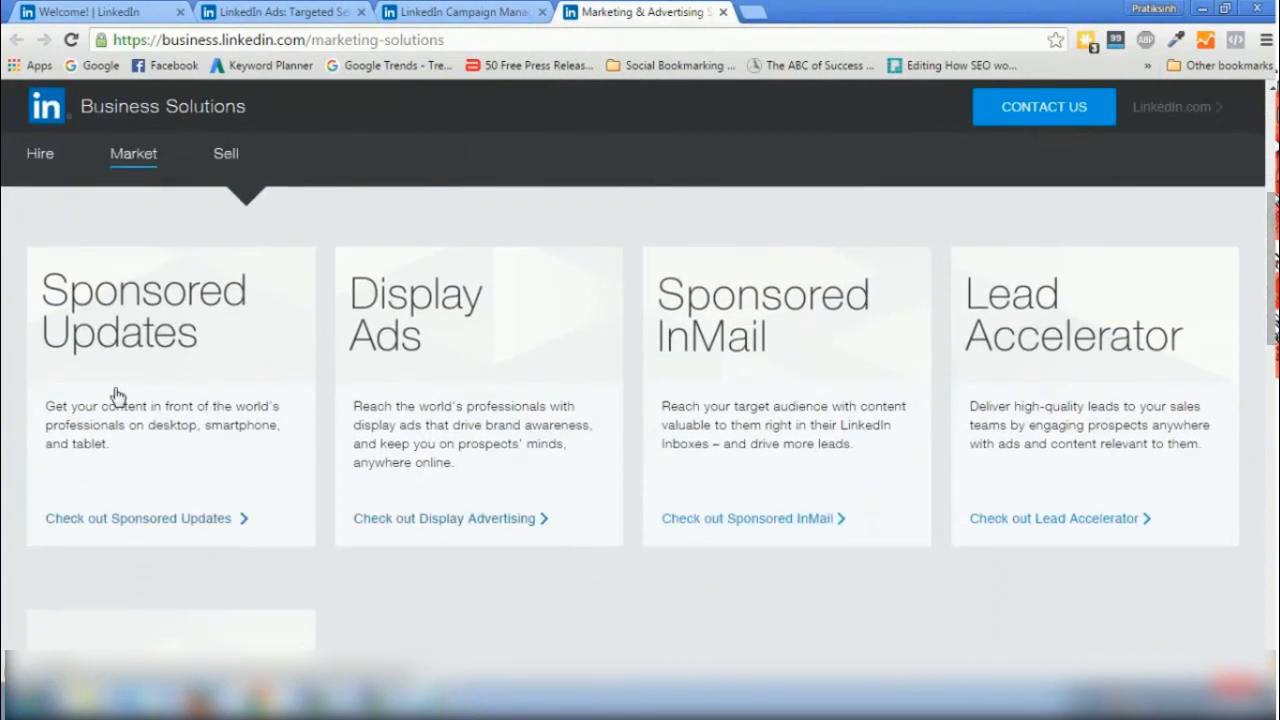
{"action": "left_click", "coordinate": [43, 406]}
{"action": "middle_click", "coordinate": [130, 521]}
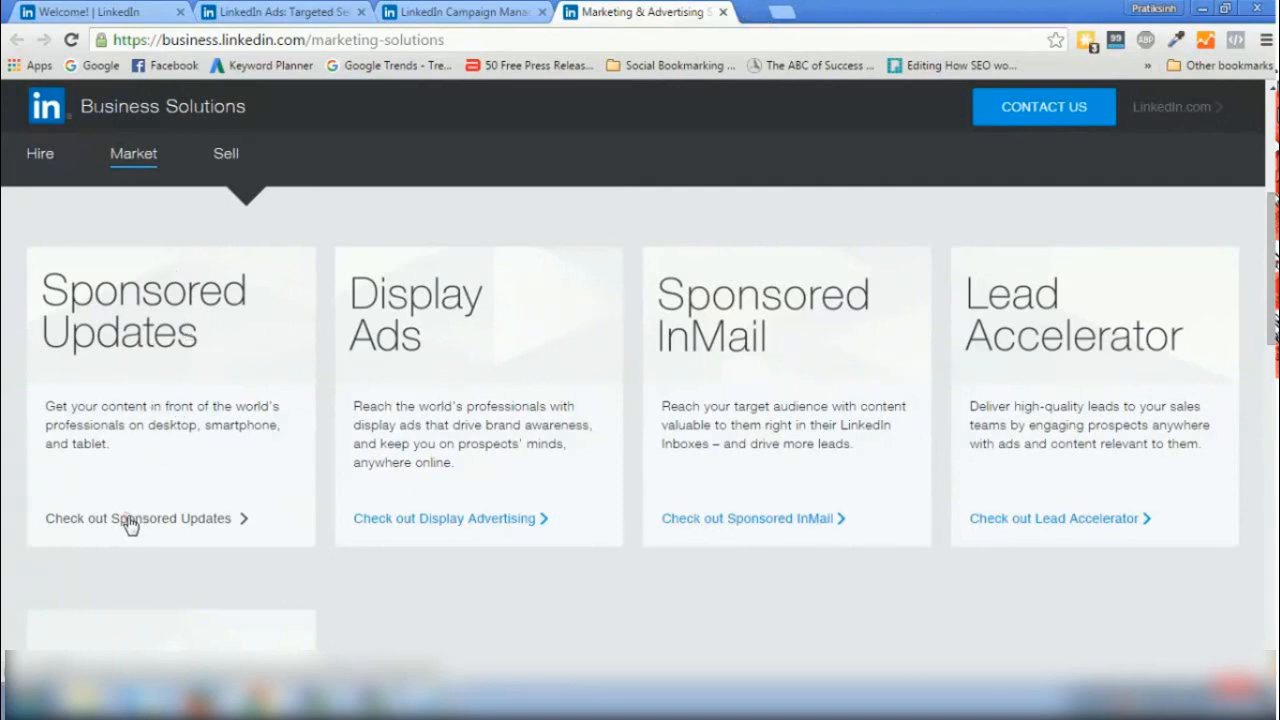
{"action": "left_click", "coordinate": [806, 13]}
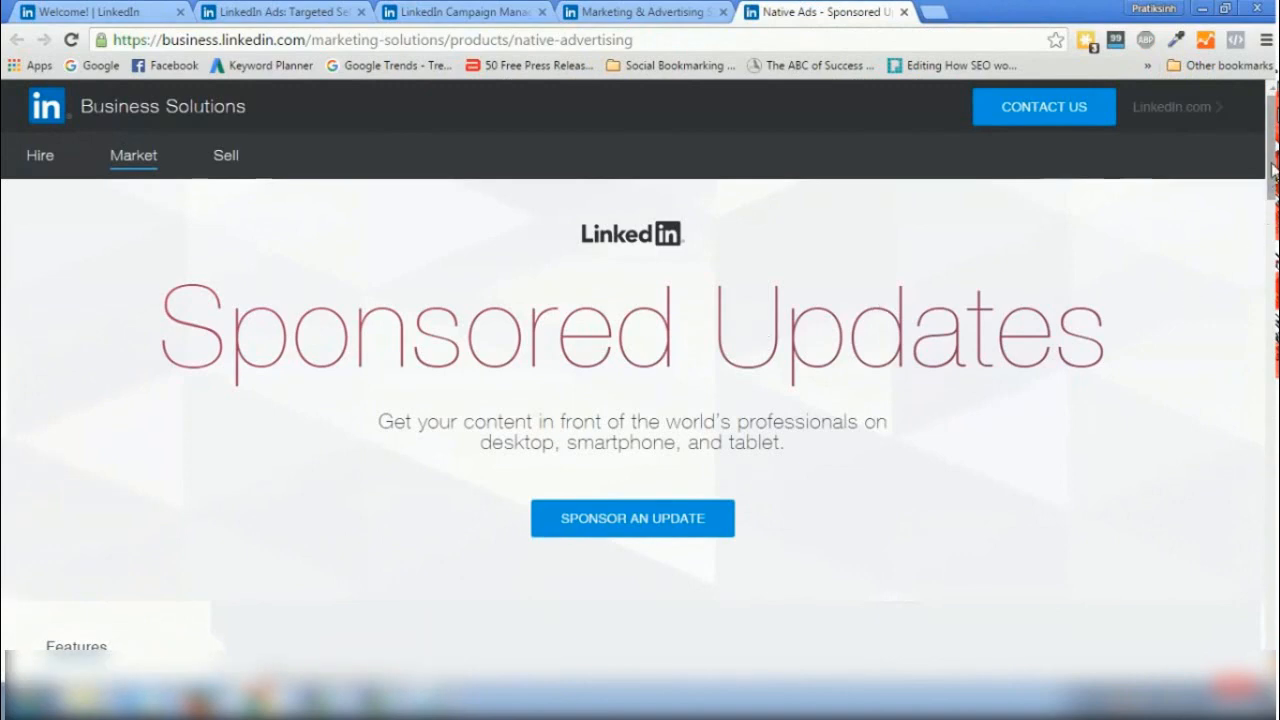
{"action": "scroll", "coordinate": [1272, 170], "scroll_direction": "down", "scroll_amount": 5}
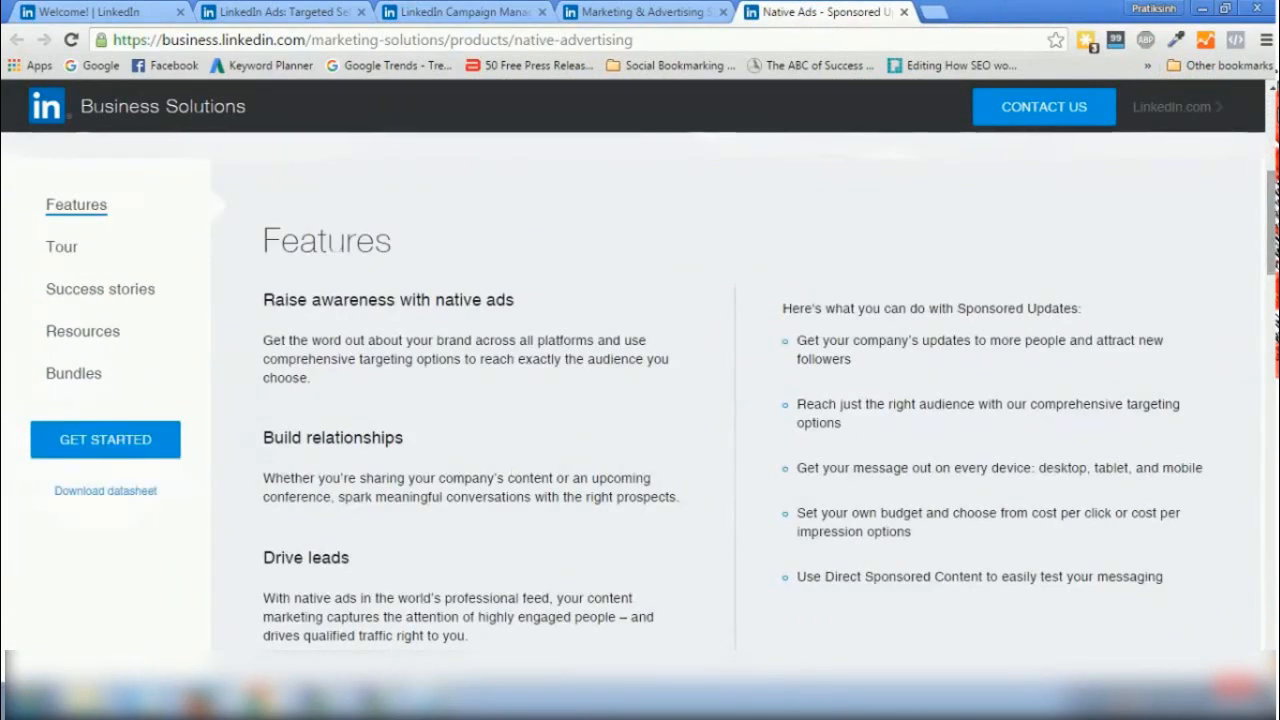
{"action": "scroll", "coordinate": [1270, 225], "scroll_direction": "up", "scroll_amount": 5}
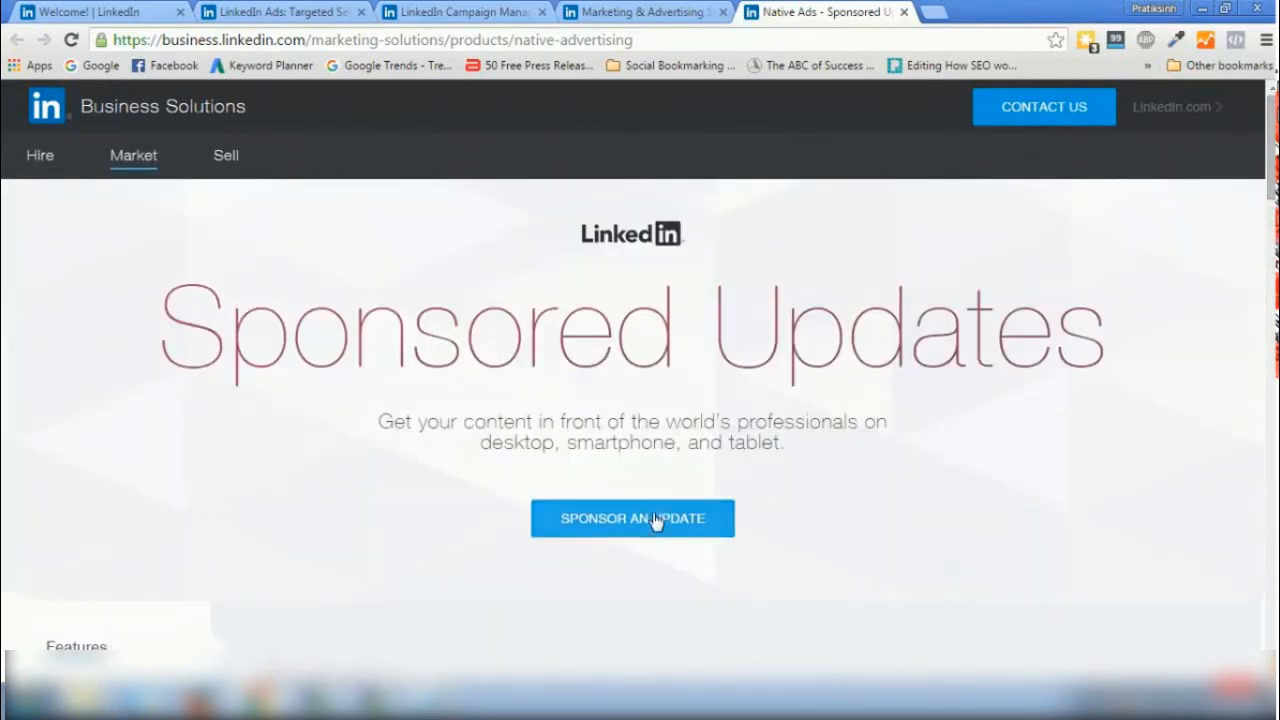
Start sponsoring an update with India as the country and a quarterly advertising budget of Under $3500, and proceed to buy online
{"action": "left_click", "coordinate": [625, 532]}
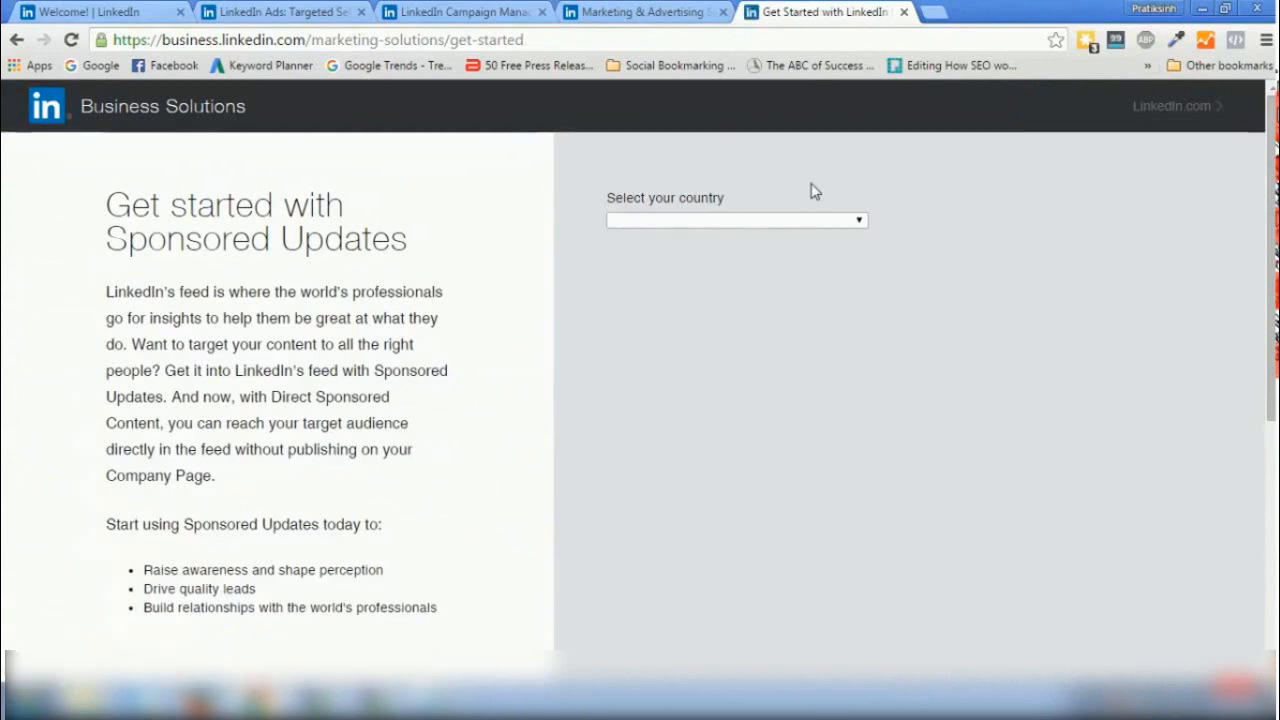
{"action": "left_click", "coordinate": [790, 224]}
{"action": "type", "text": "india"}
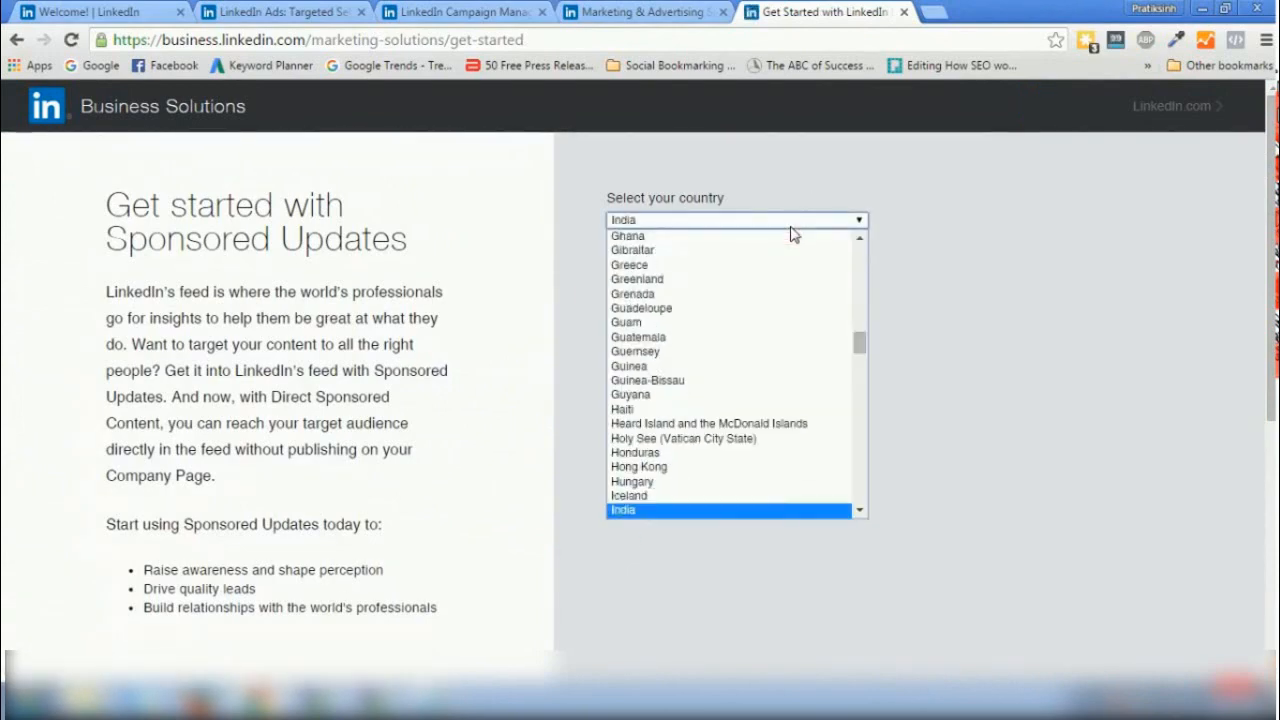
{"action": "key", "text": "Return"}
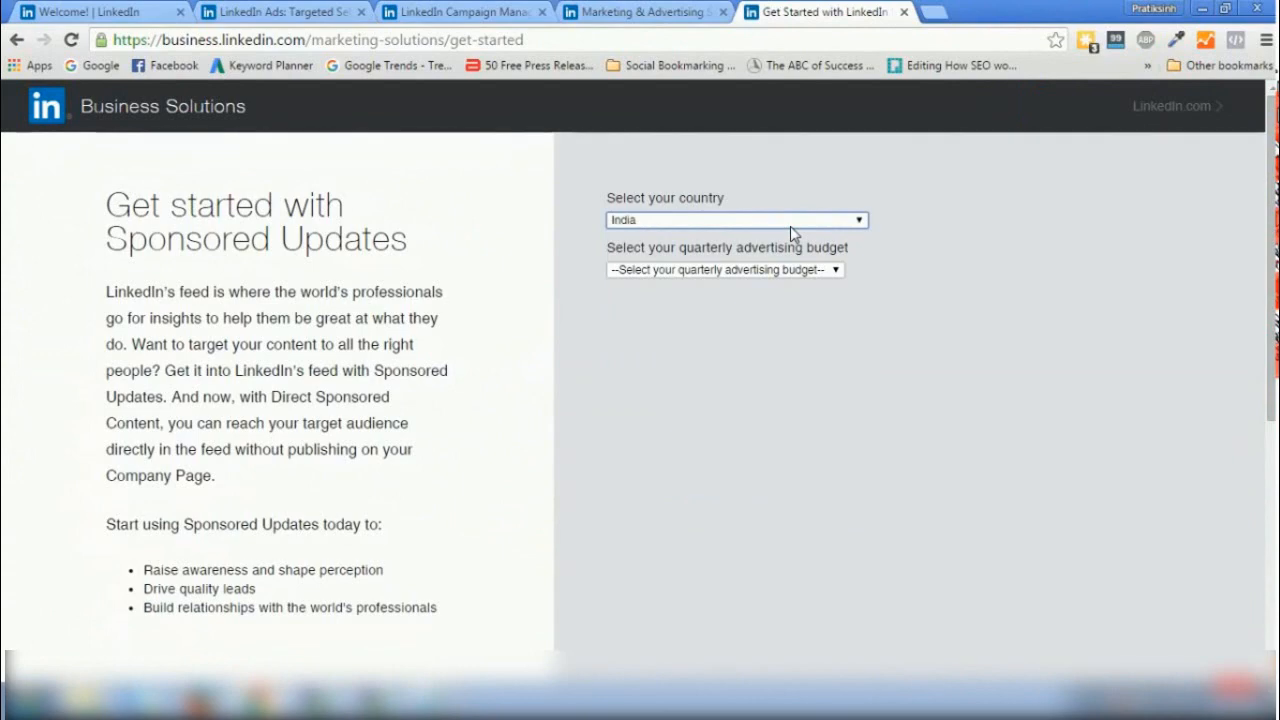
{"action": "left_click", "coordinate": [745, 276]}
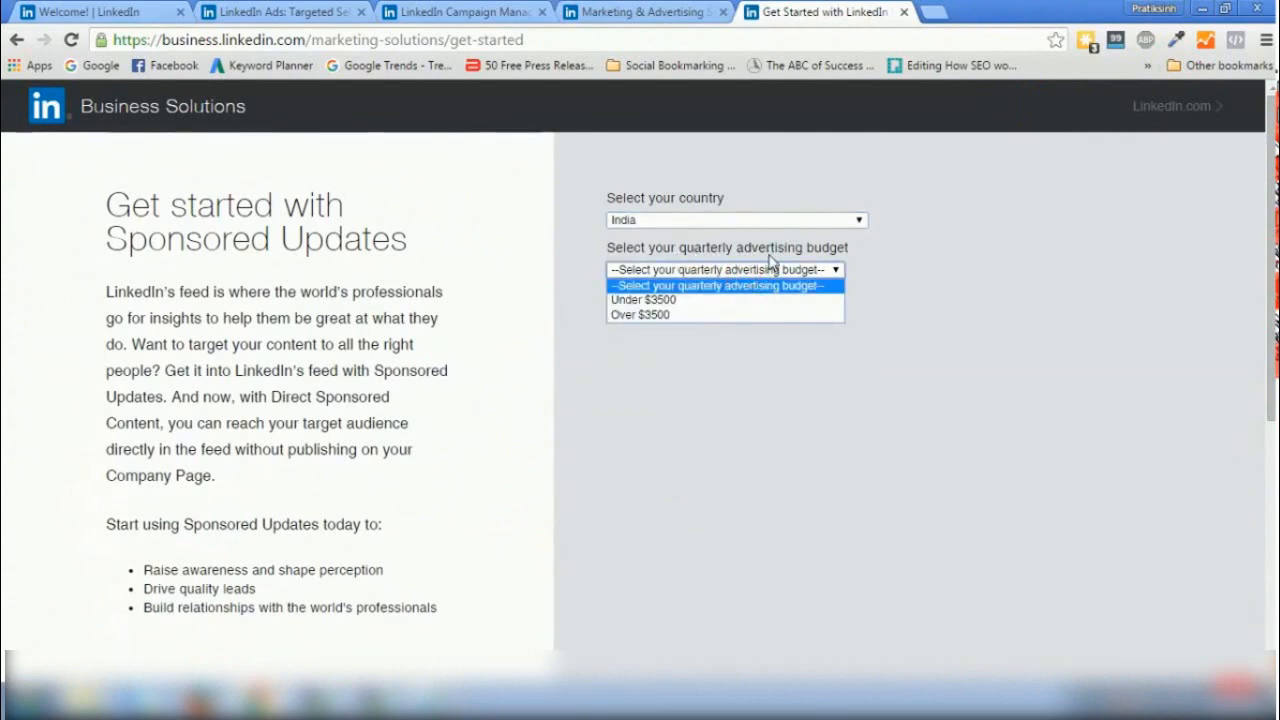
{"action": "left_click", "coordinate": [653, 301]}
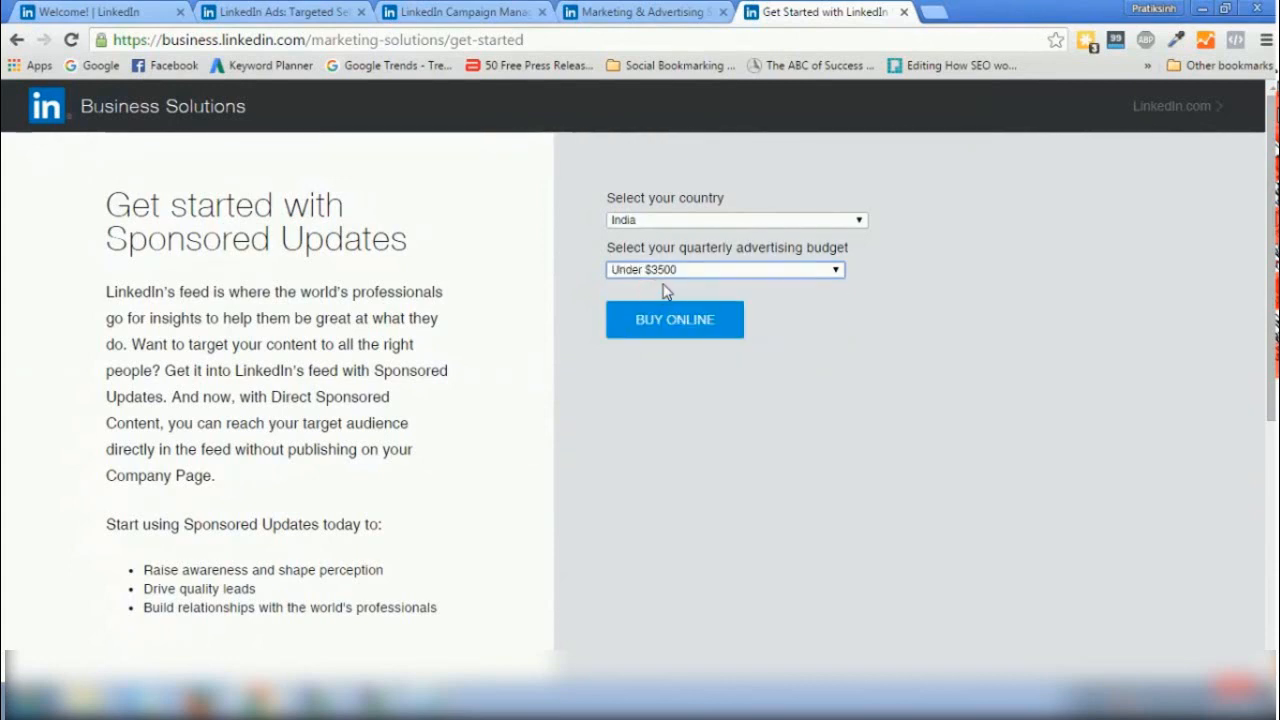
{"action": "left_click", "coordinate": [670, 325]}
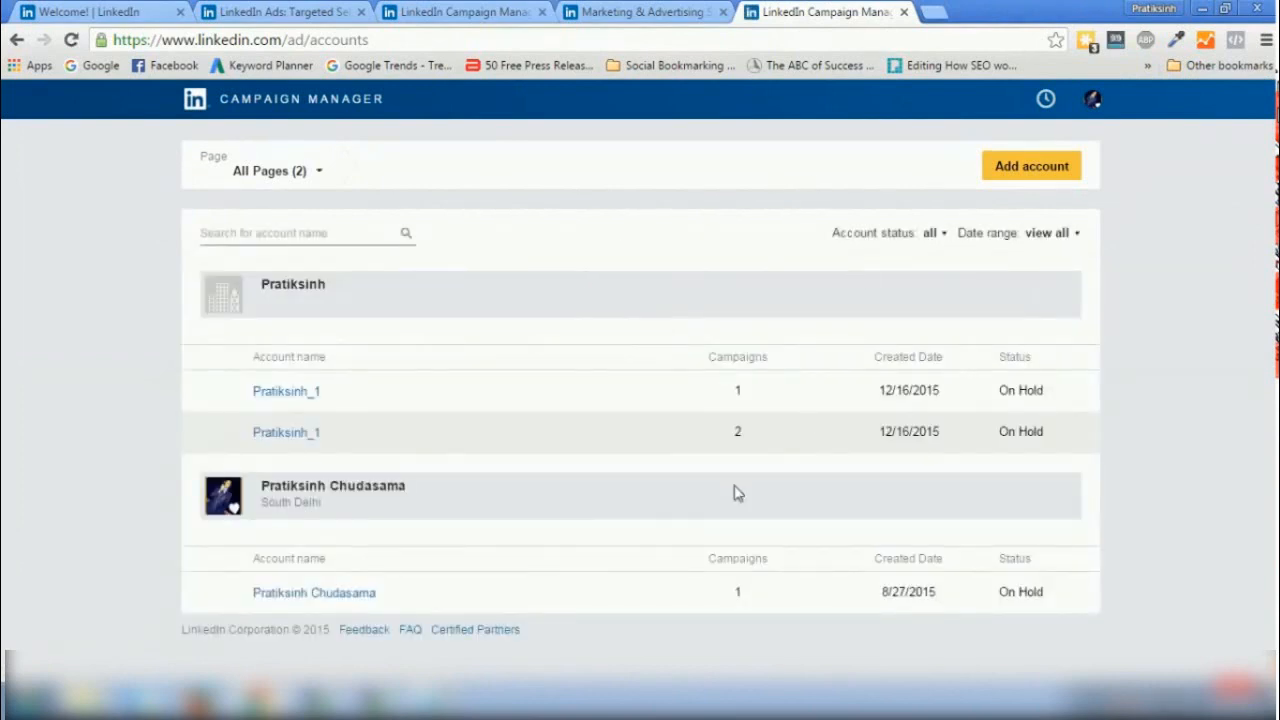
Compare the two Campaign Manager tabs, and start a new ad account in the newer one linked to the advertiser's existing company page
{"action": "left_click", "coordinate": [460, 12]}
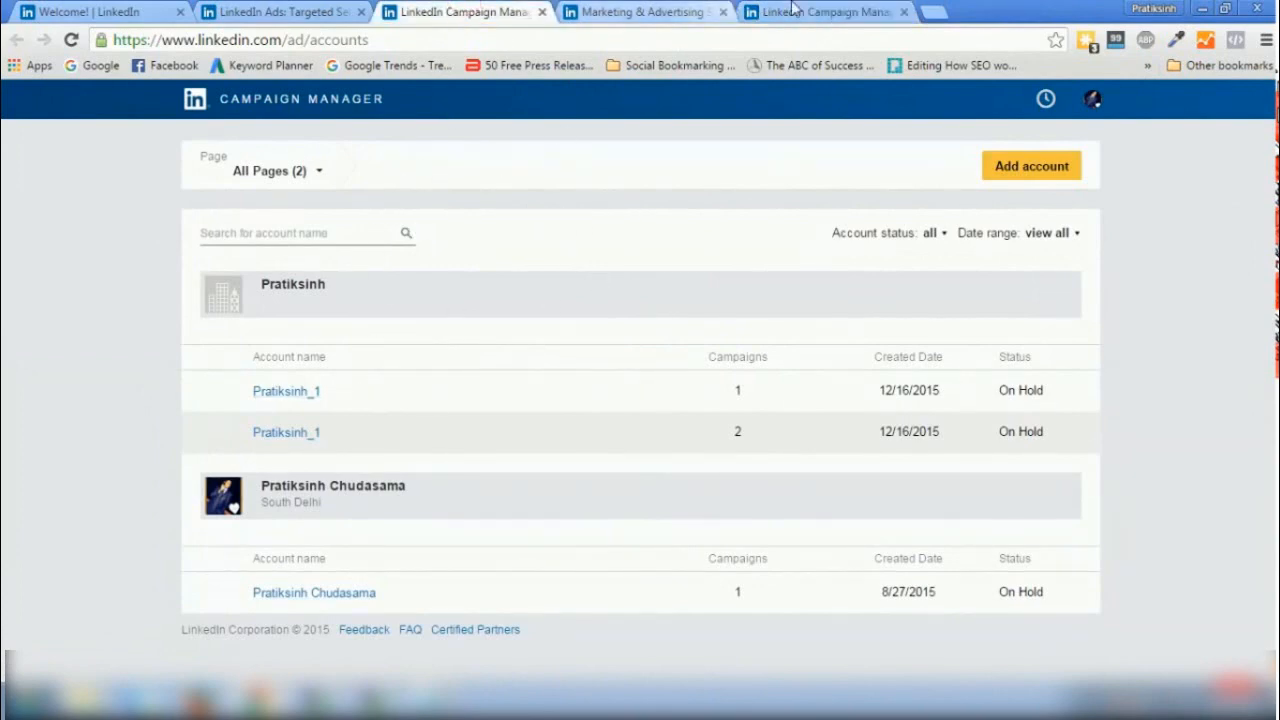
{"action": "left_click", "coordinate": [828, 11]}
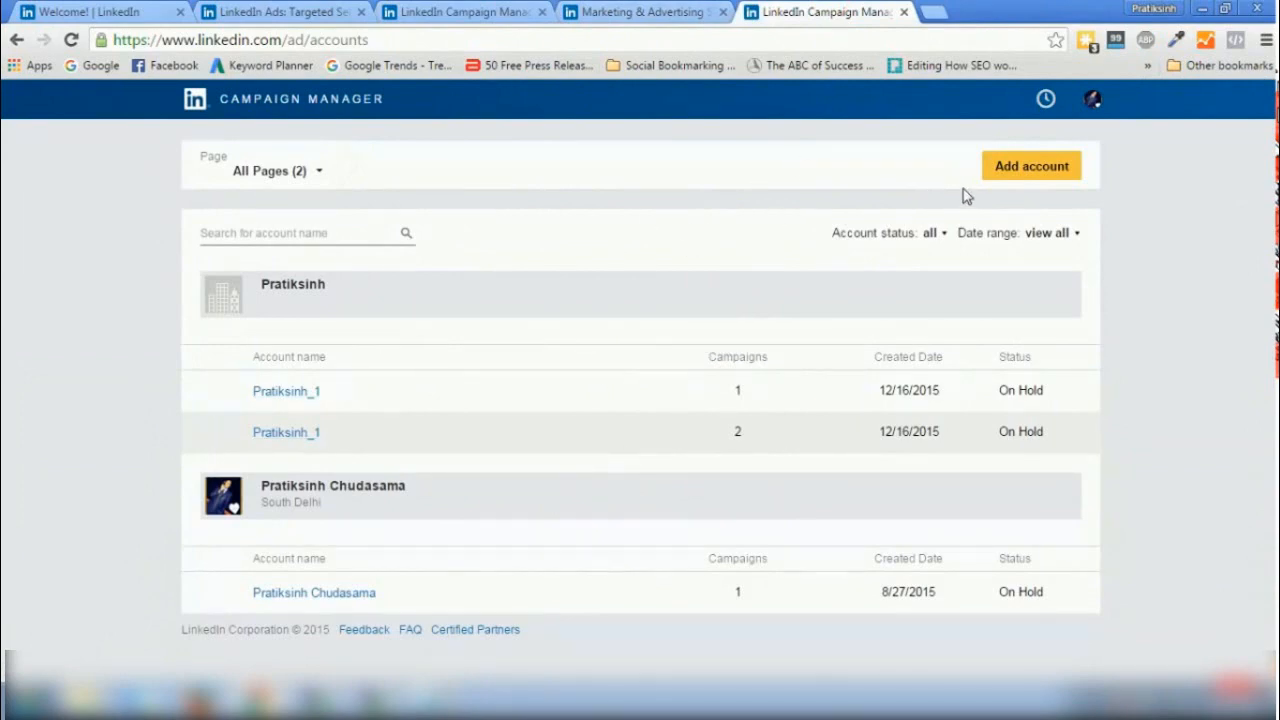
{"action": "left_click", "coordinate": [1007, 177]}
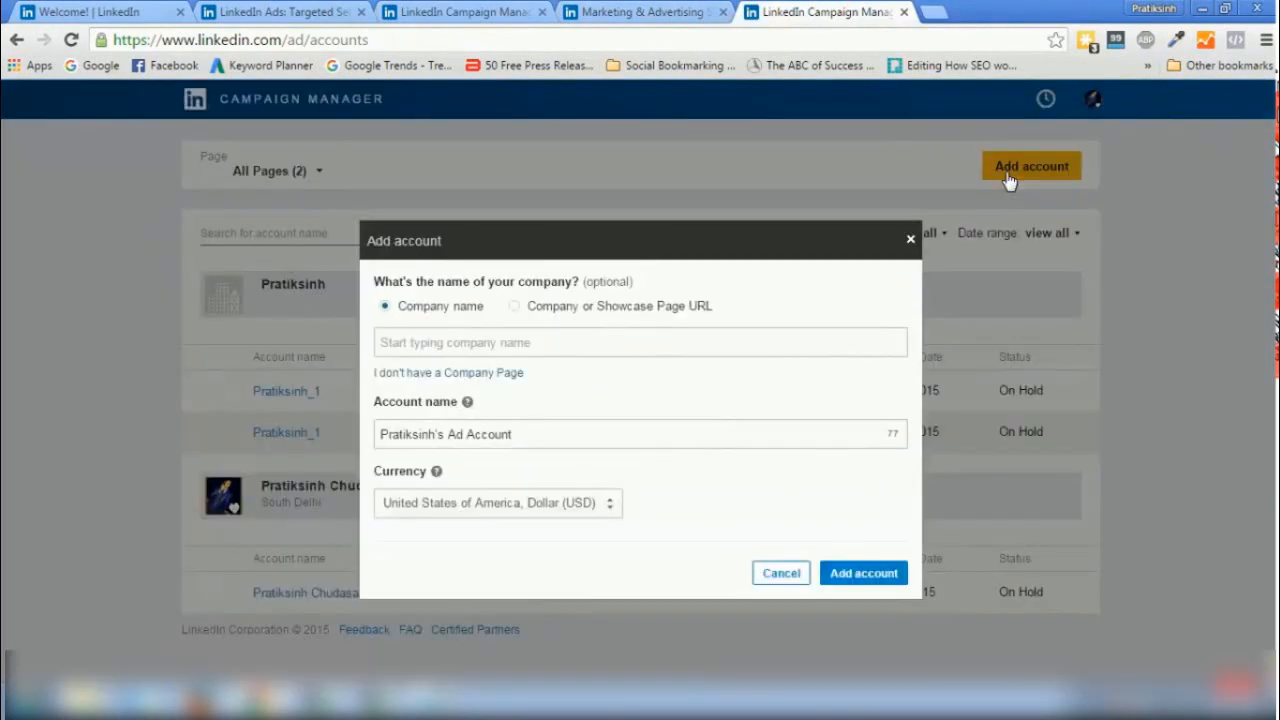
{"action": "left_click", "coordinate": [441, 340]}
{"action": "type", "text": "Pratiksinh"}
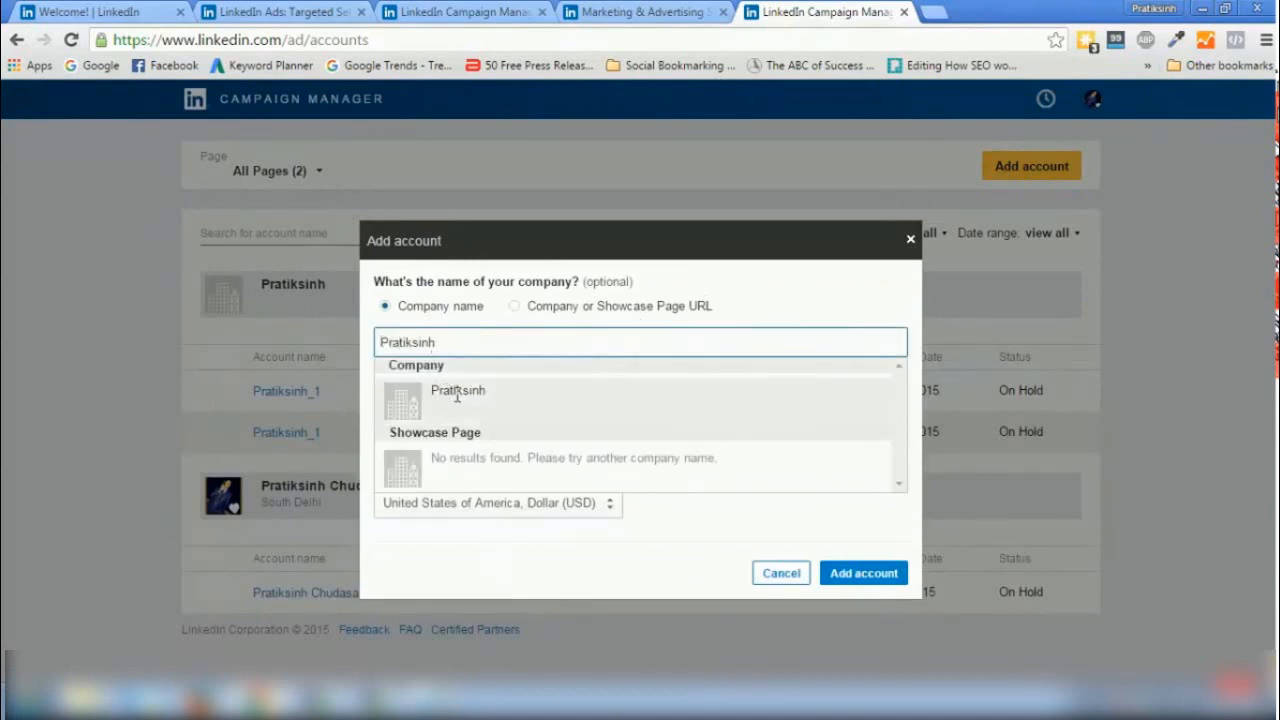
{"action": "left_click", "coordinate": [479, 393]}
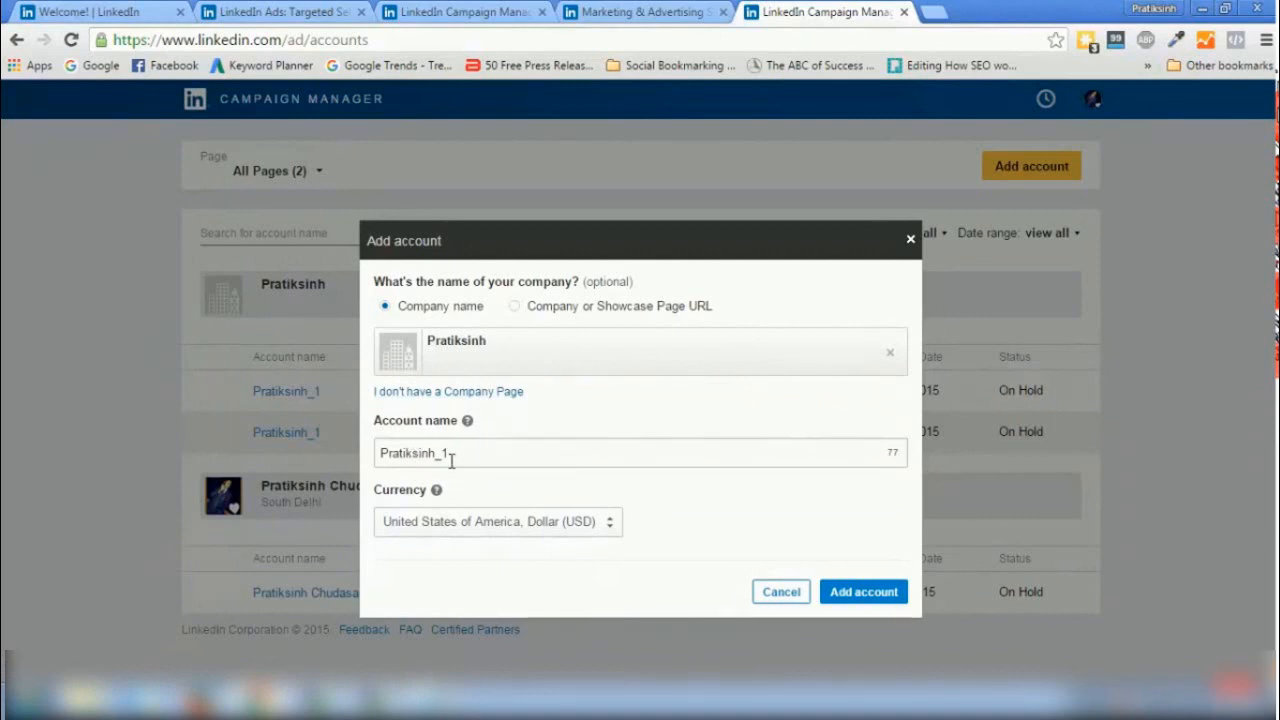
Set the new ad account's currency to India, Rupee (INR) and add the account
{"action": "left_click", "coordinate": [497, 532]}
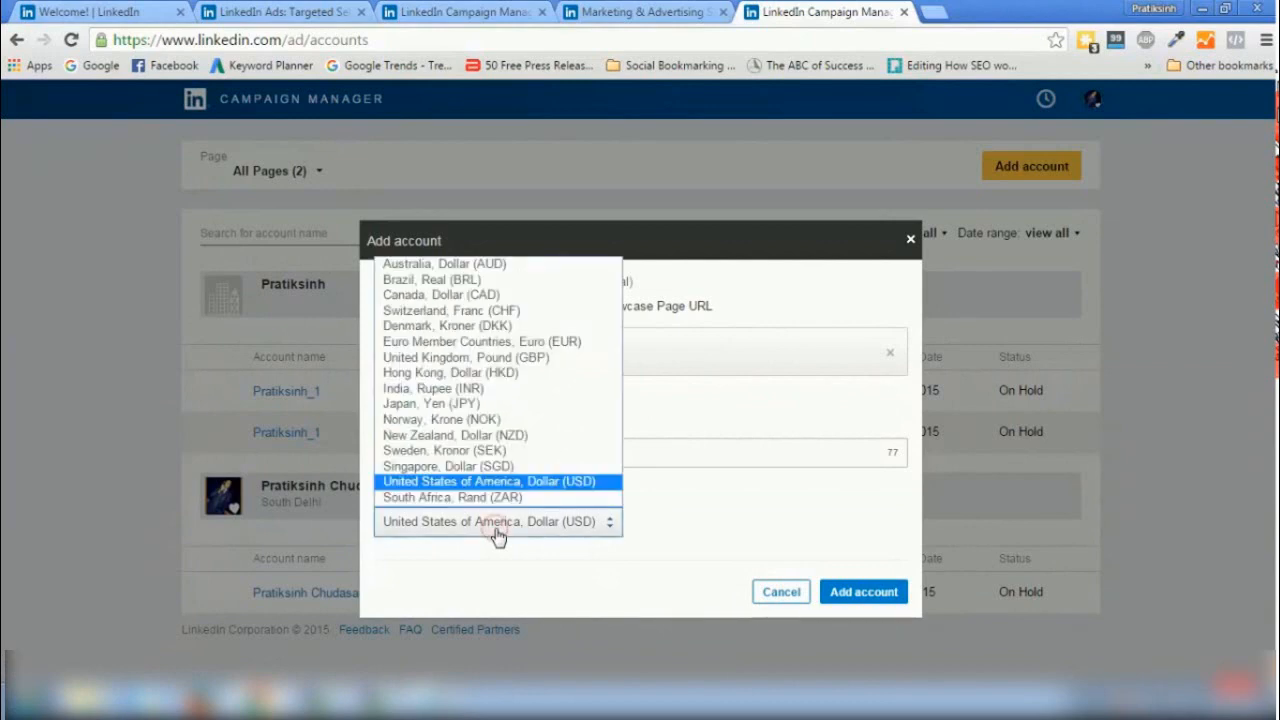
{"action": "key", "text": "i"}
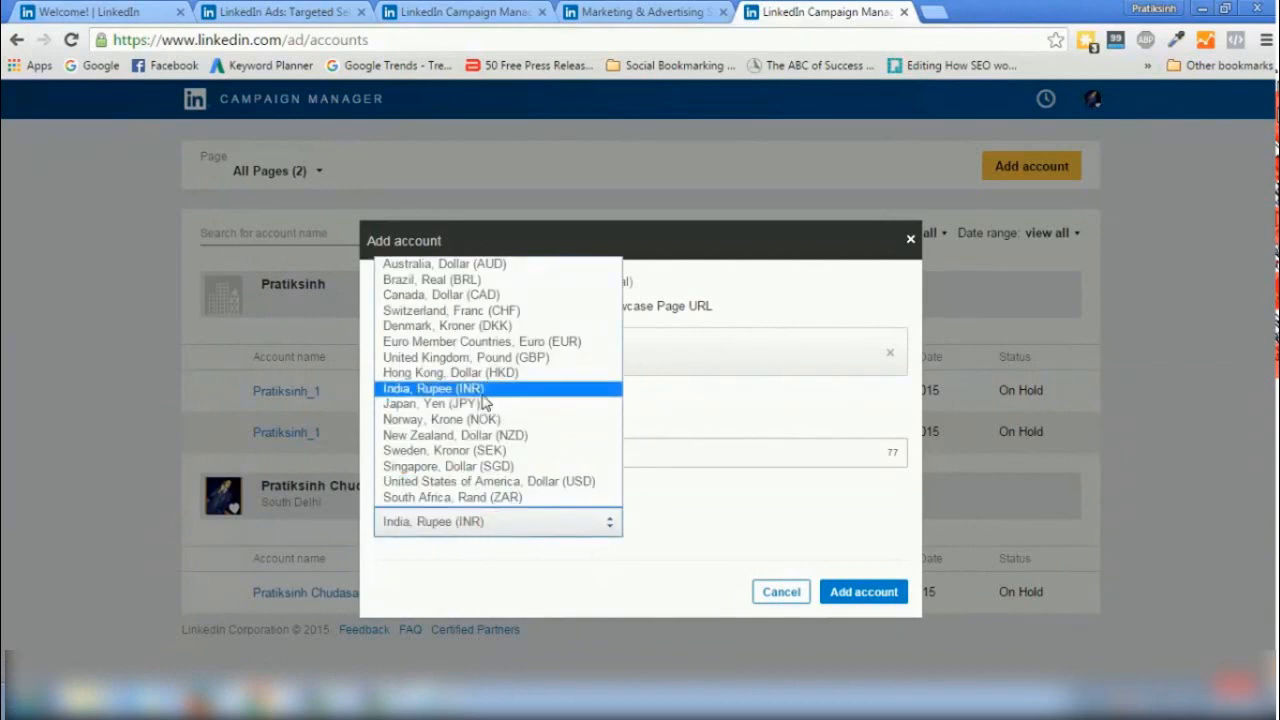
{"action": "left_click", "coordinate": [478, 389]}
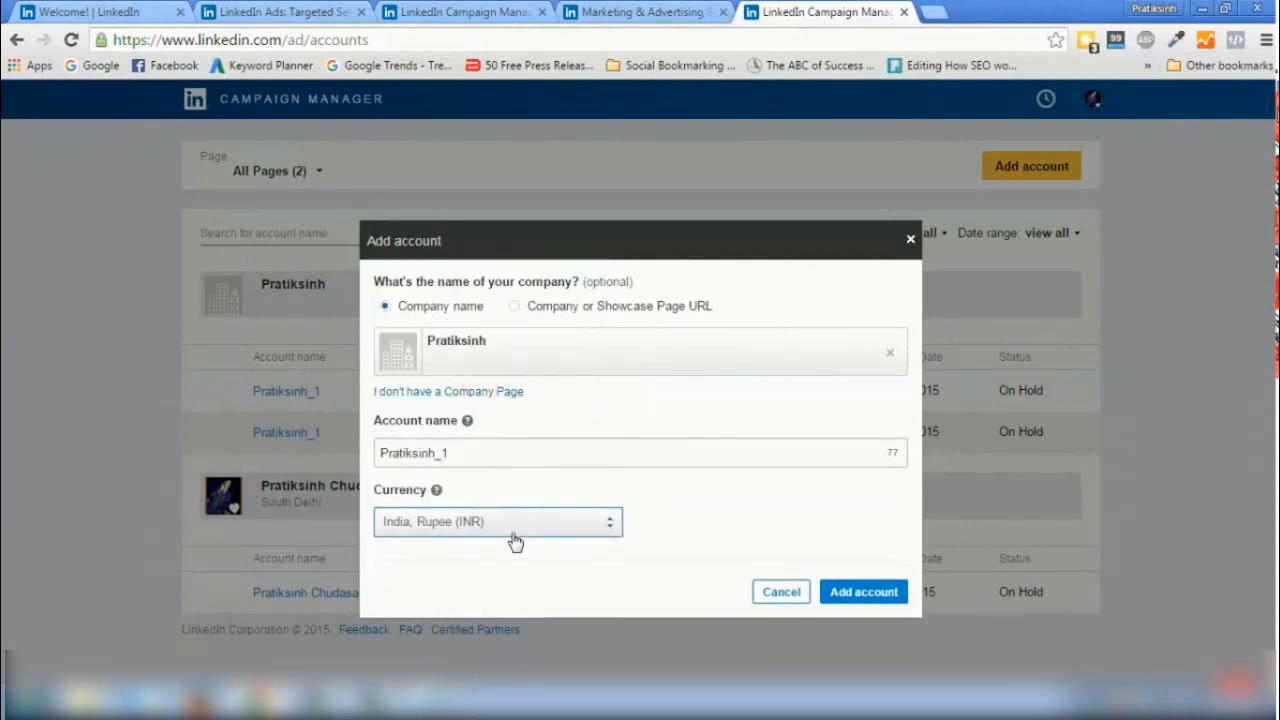
{"action": "left_click", "coordinate": [842, 592]}
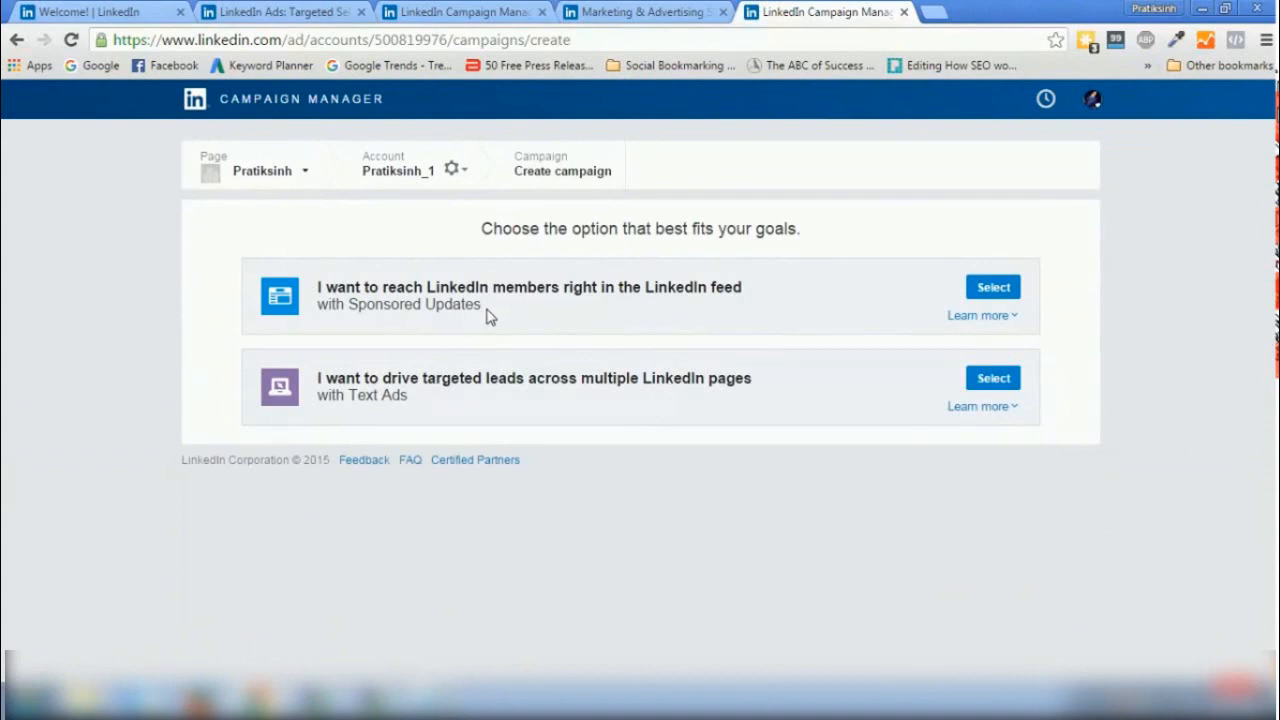
Compare the Sponsored Updates and Text Ads campaign options with the ad products on the marketing solutions page
{"action": "left_click_drag", "start_coordinate": [482, 305], "coordinate": [368, 313]}
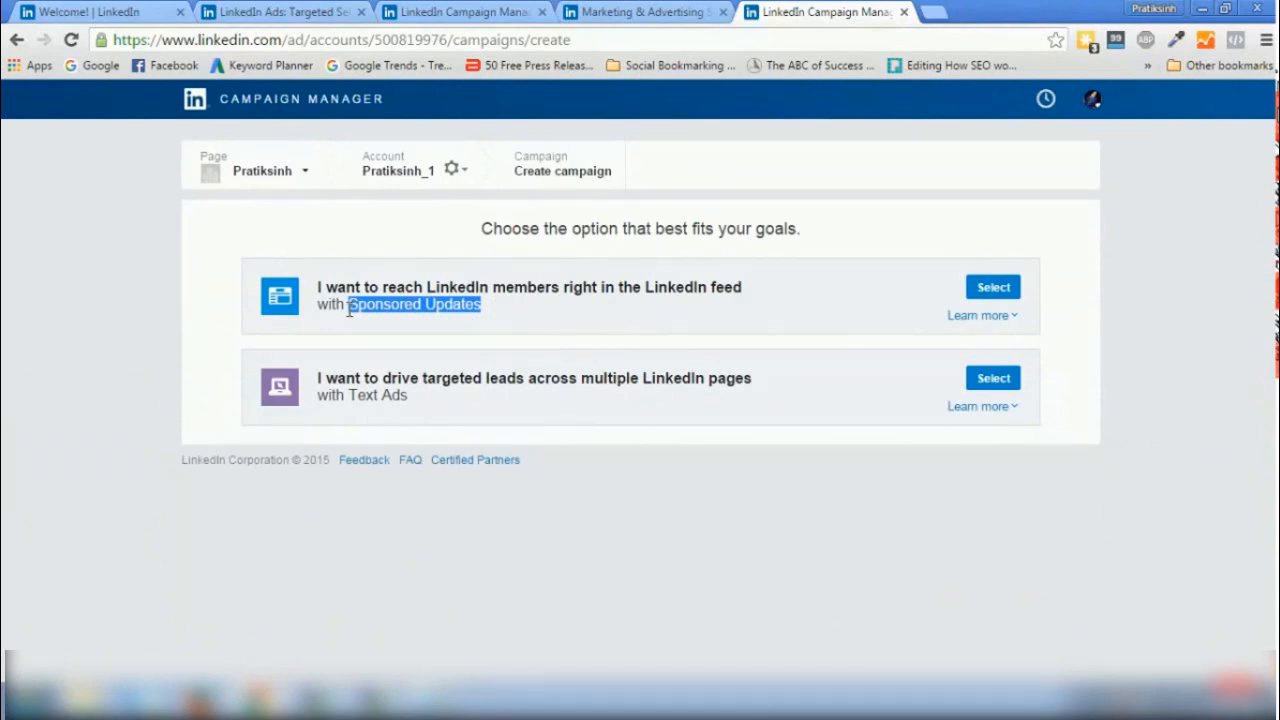
{"action": "left_click_drag", "start_coordinate": [415, 399], "coordinate": [351, 397]}
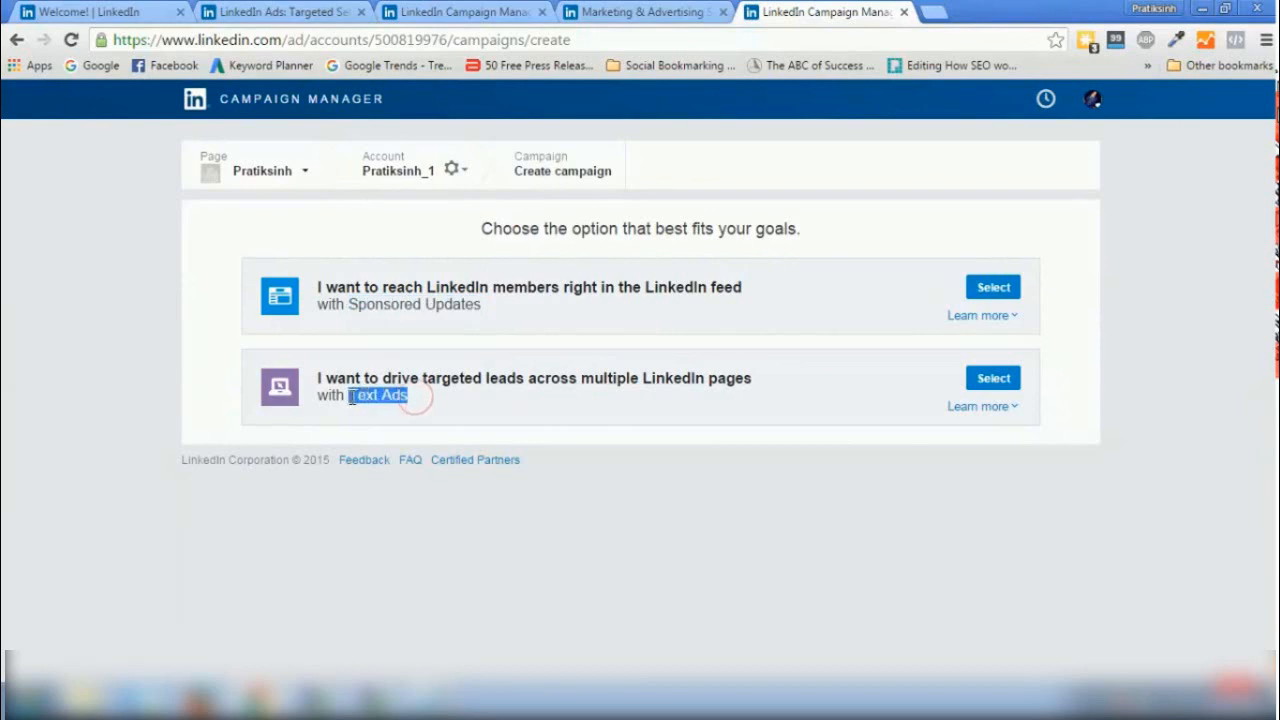
{"action": "left_click", "coordinate": [620, 10]}
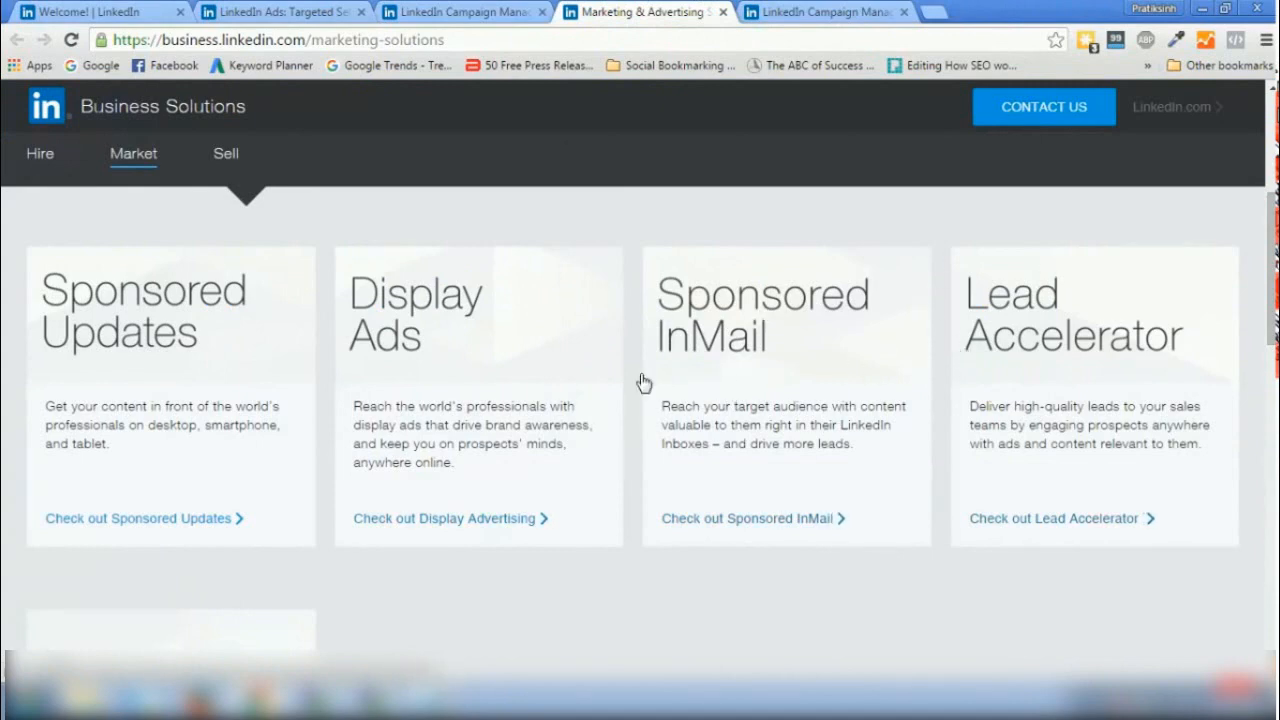
{"action": "left_click", "coordinate": [820, 12]}
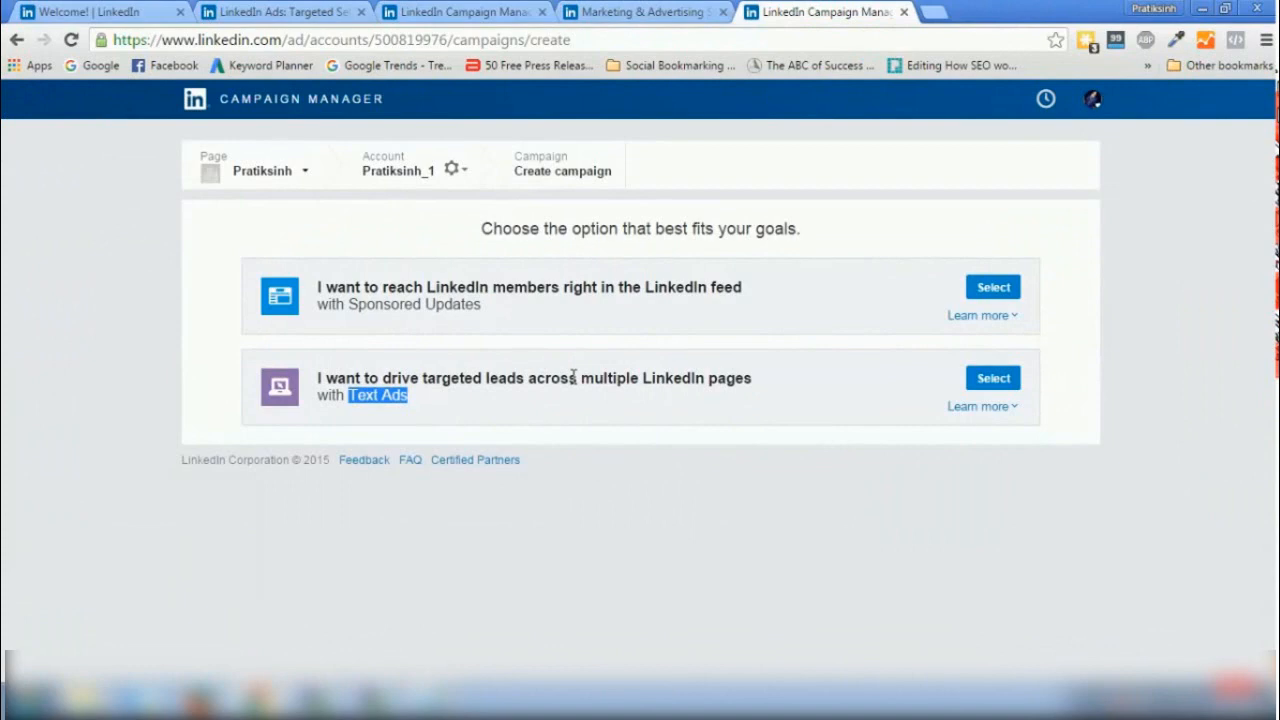
{"action": "left_click", "coordinate": [330, 289]}
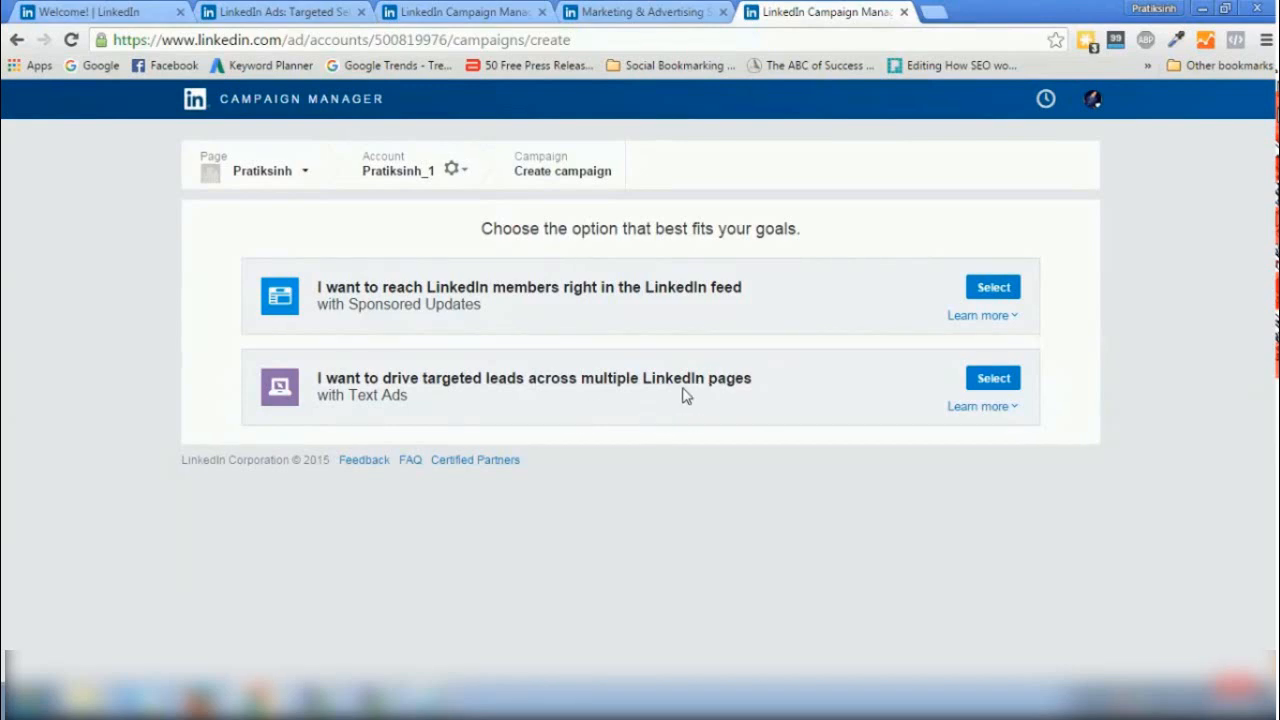
Review the details and previews of Sponsored Updates and Text Ads, and choose Text Ads for the new campaign
{"action": "left_click", "coordinate": [974, 318]}
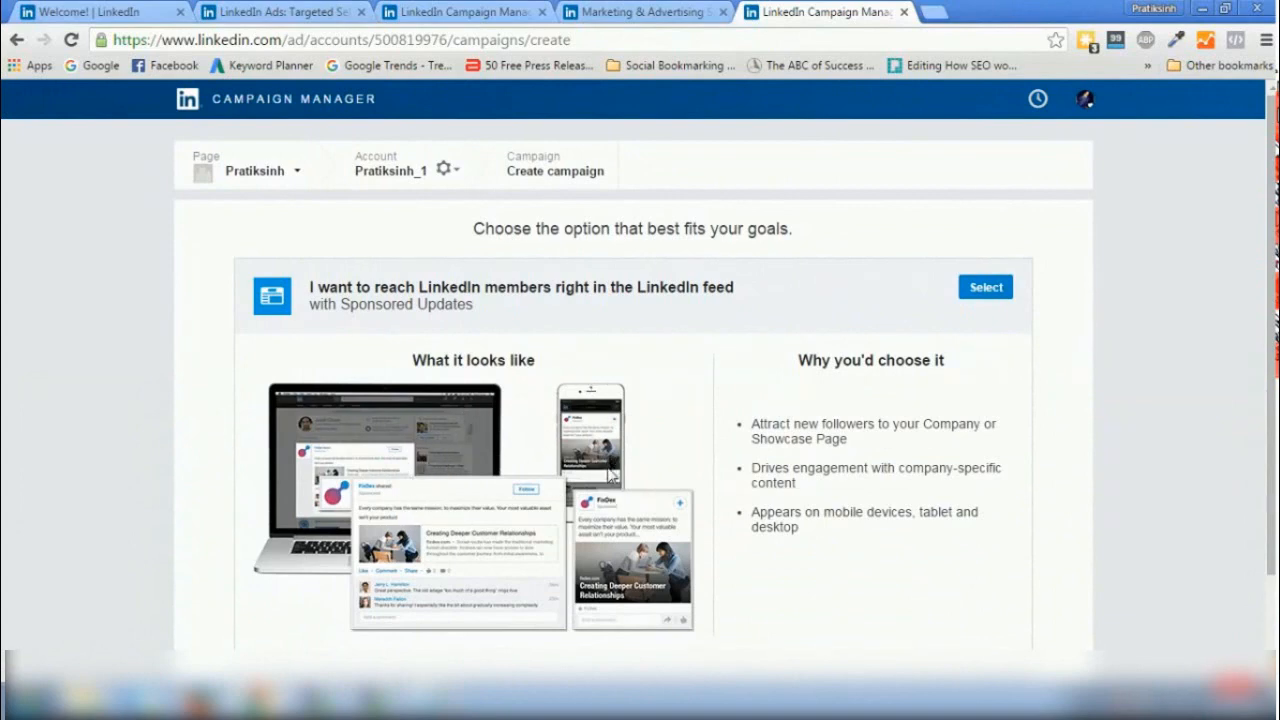
{"action": "scroll", "coordinate": [1078, 350], "scroll_direction": "down", "scroll_amount": 1}
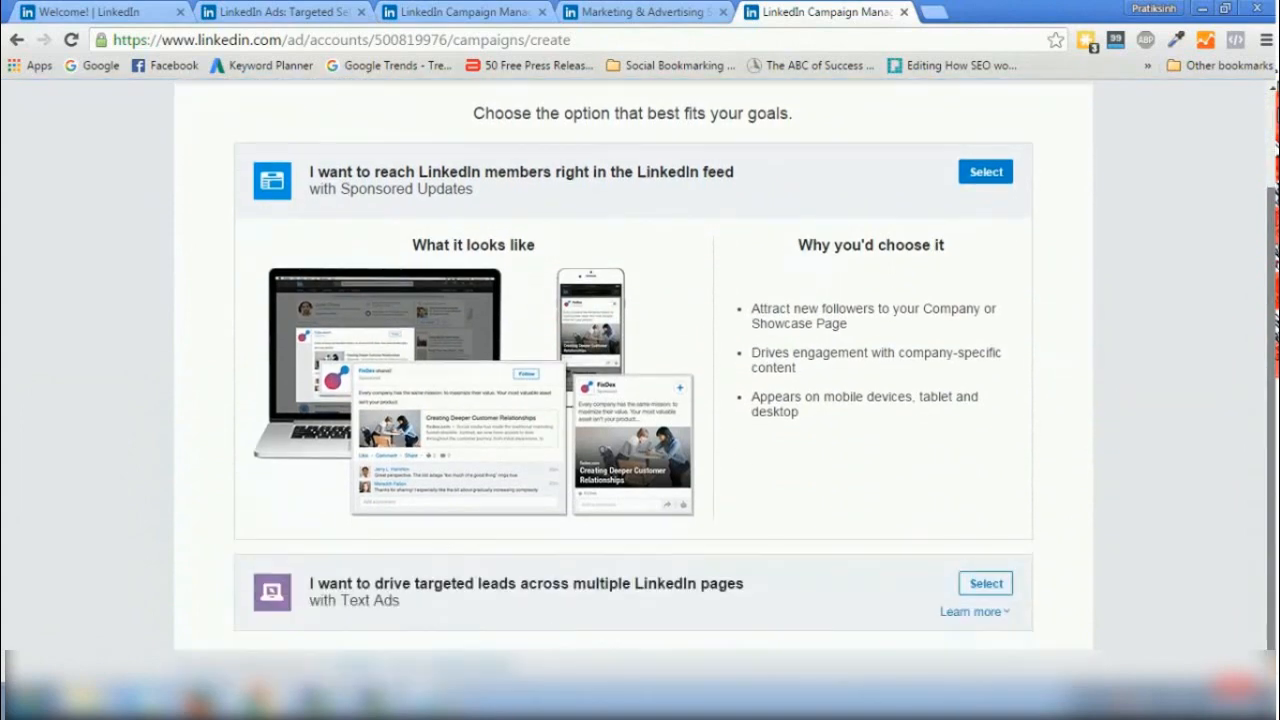
{"action": "left_click", "coordinate": [984, 613]}
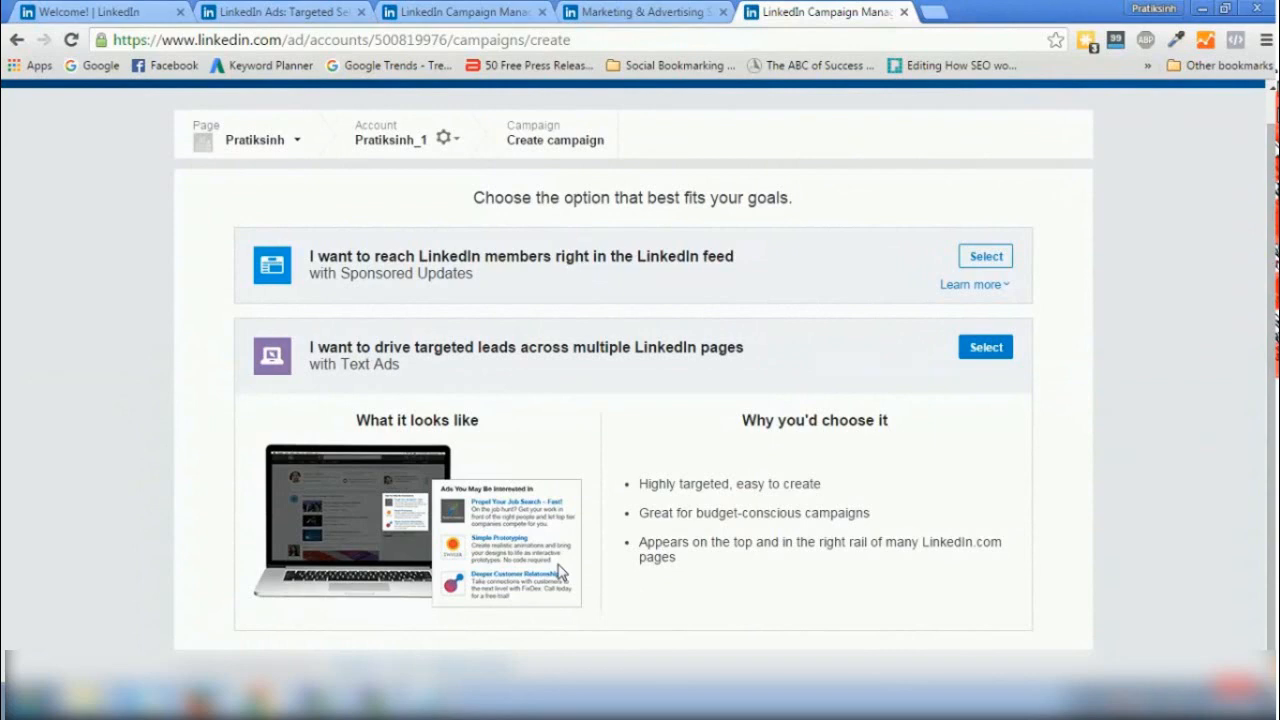
{"action": "scroll", "coordinate": [1274, 449], "scroll_direction": "up", "scroll_amount": 1}
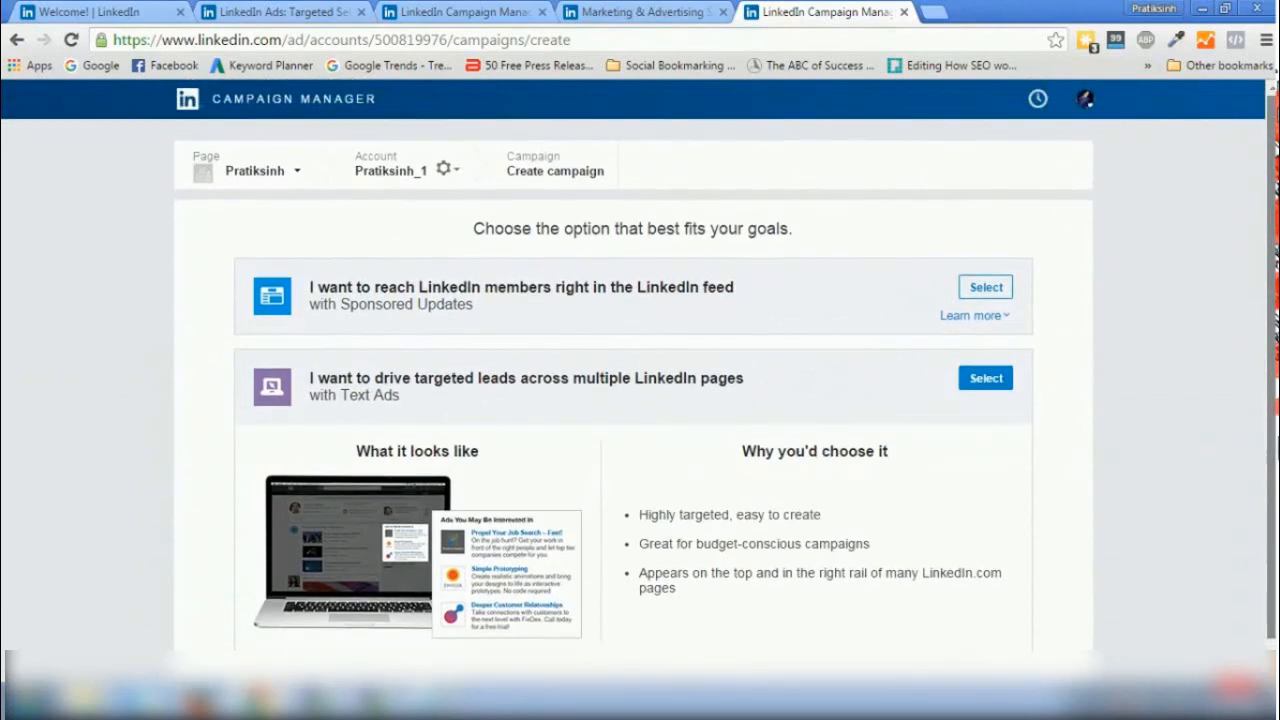
{"action": "left_click", "coordinate": [975, 389]}
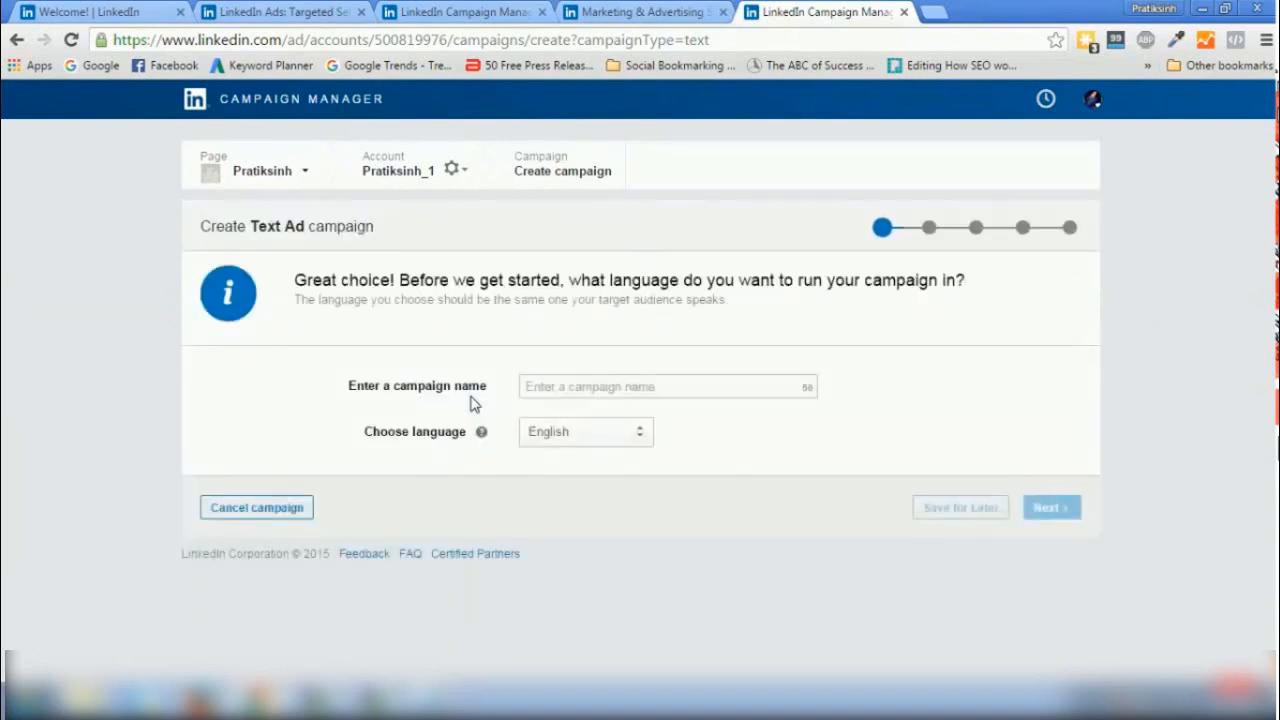
Name the campaign Demo Text Ads and proceed to the ad's website destination field
{"action": "left_click", "coordinate": [561, 385]}
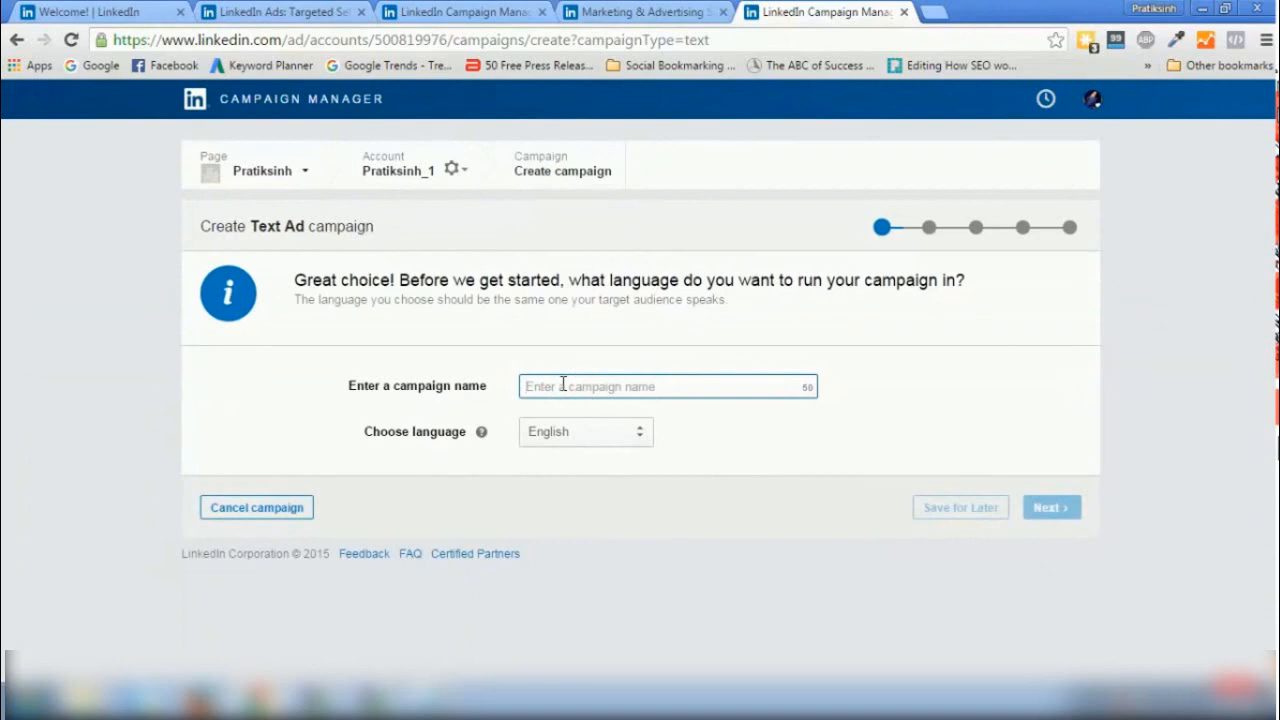
{"action": "type", "text": "Demo 1"}
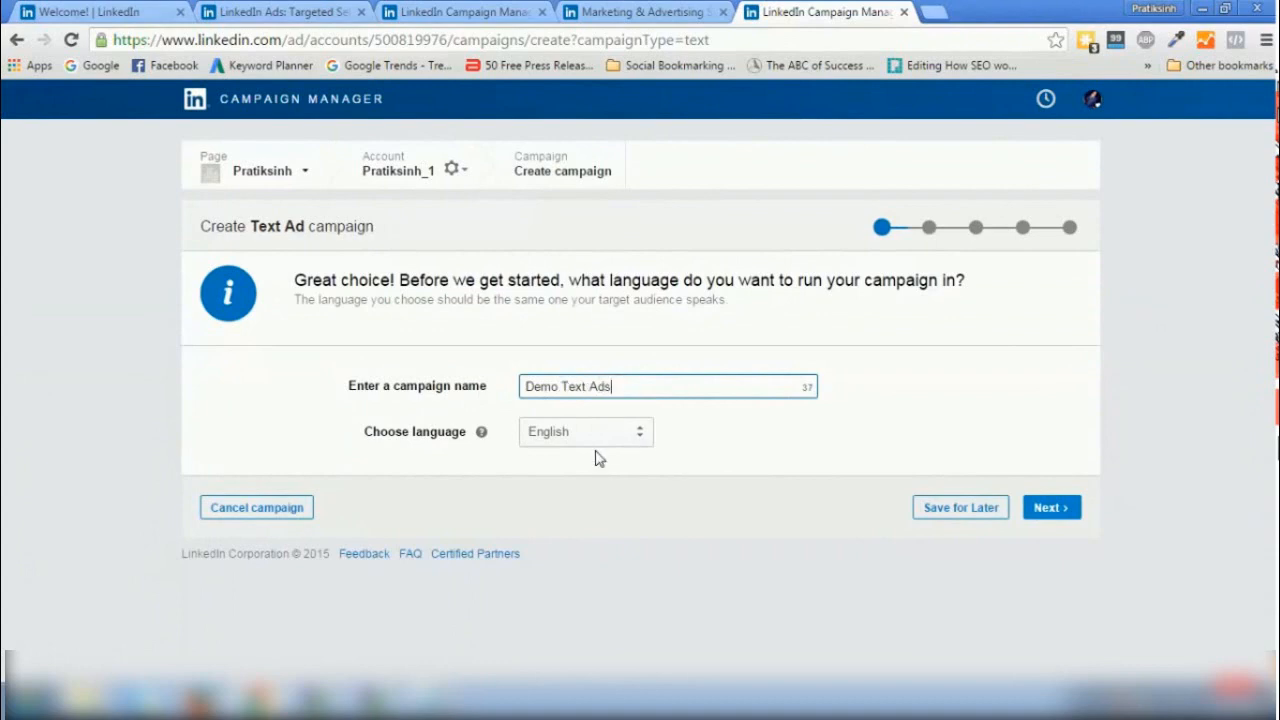
{"action": "left_click", "coordinate": [1032, 500]}
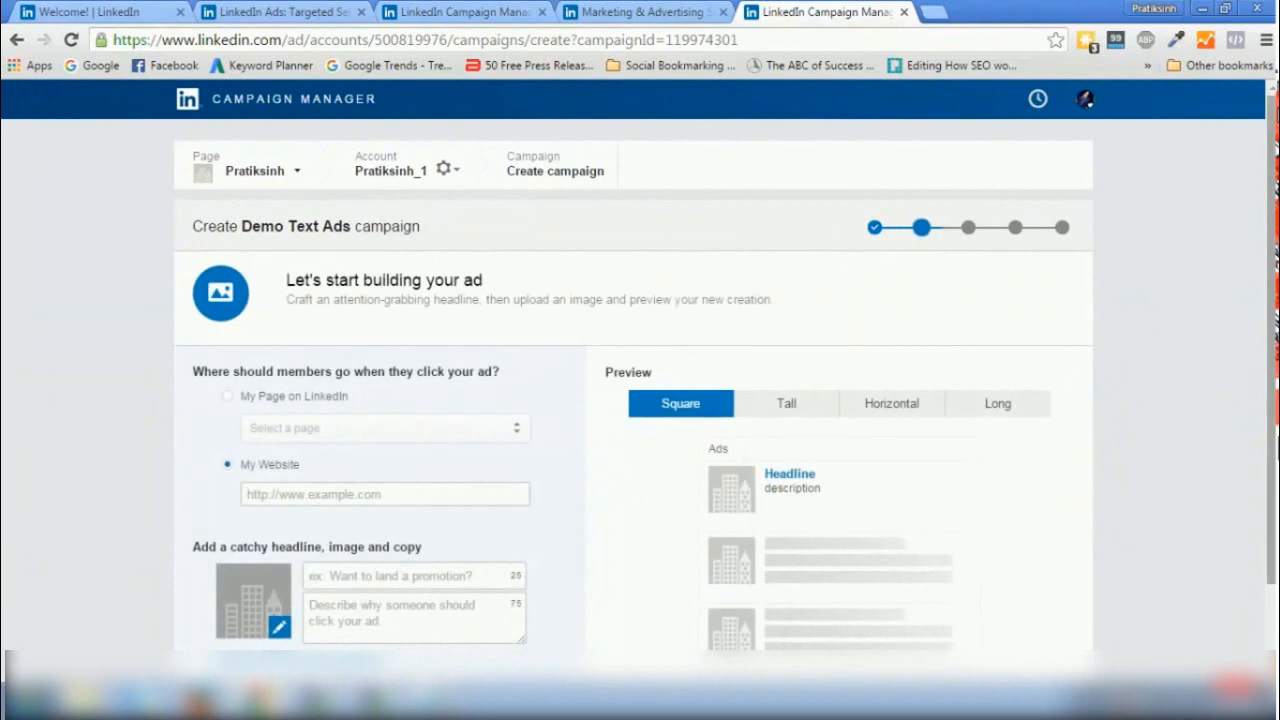
{"action": "left_click_drag", "start_coordinate": [1270, 115], "coordinate": [1270, 197]}
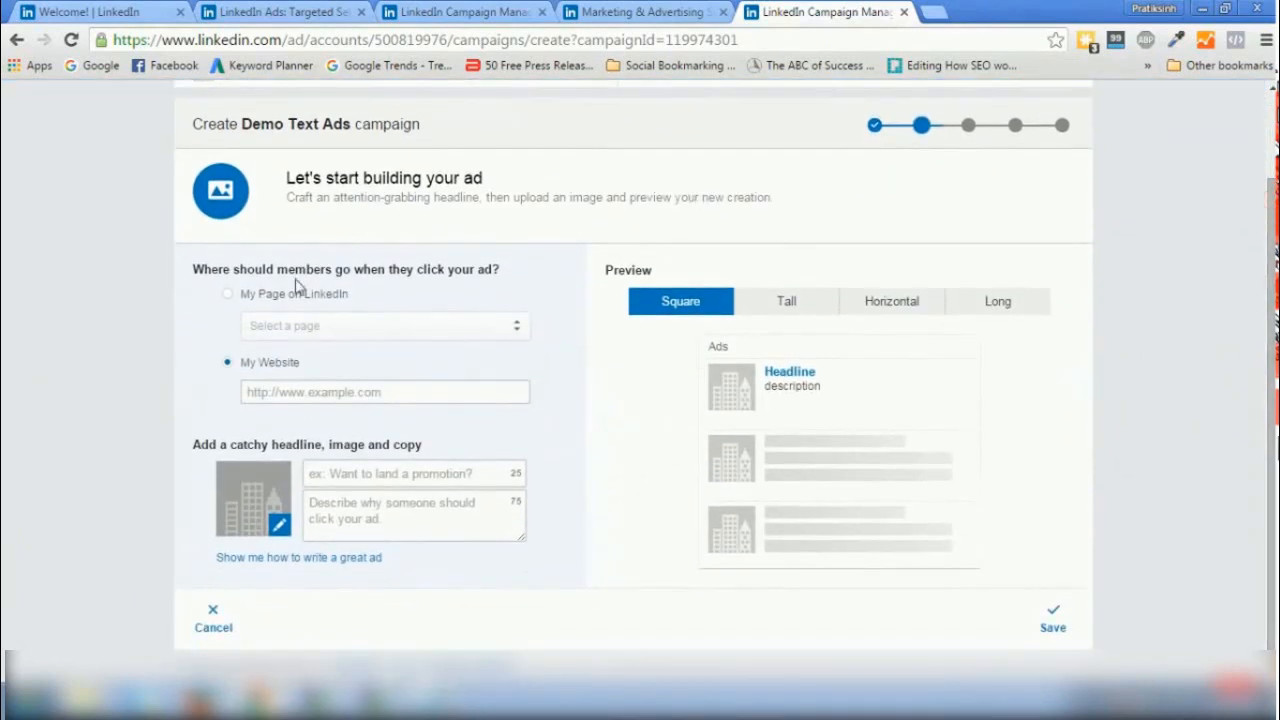
{"action": "left_click", "coordinate": [291, 397]}
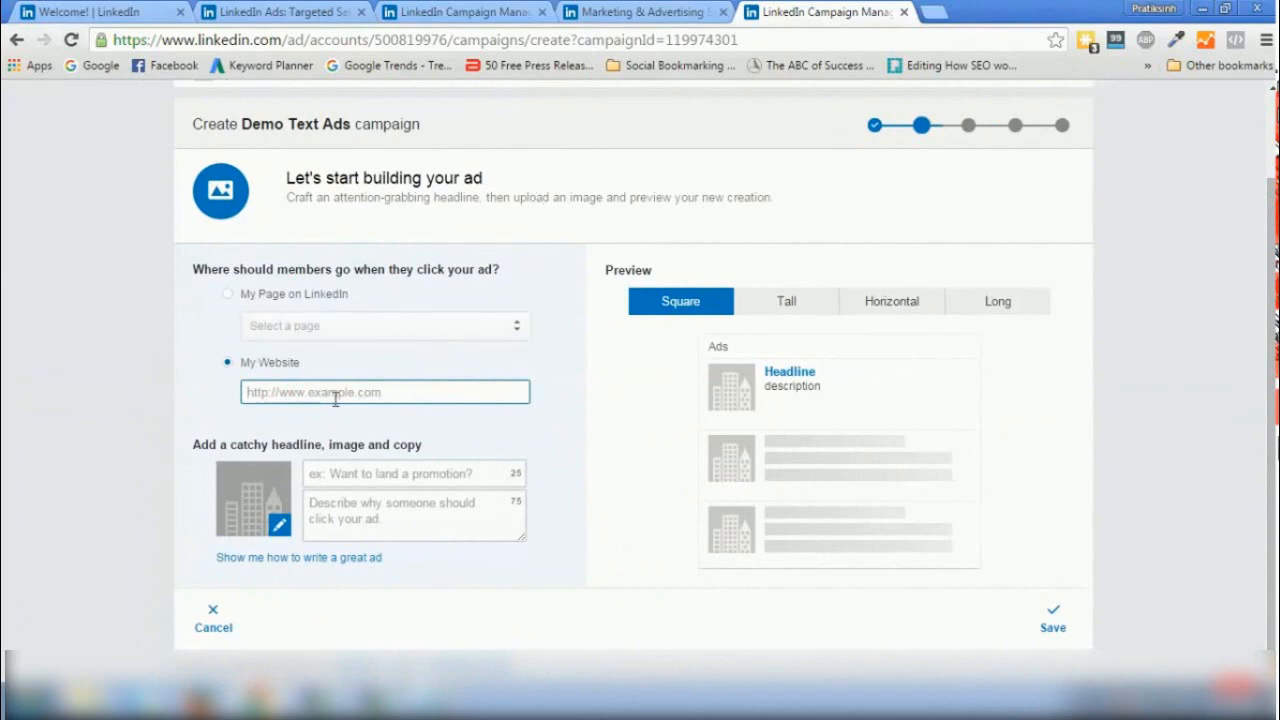
Examine a sponsored post in the LinkedIn home feed and its landing page in separate tabs, and return to the campaign
{"action": "left_click", "coordinate": [927, 12]}
{"action": "type", "text": "linke"}
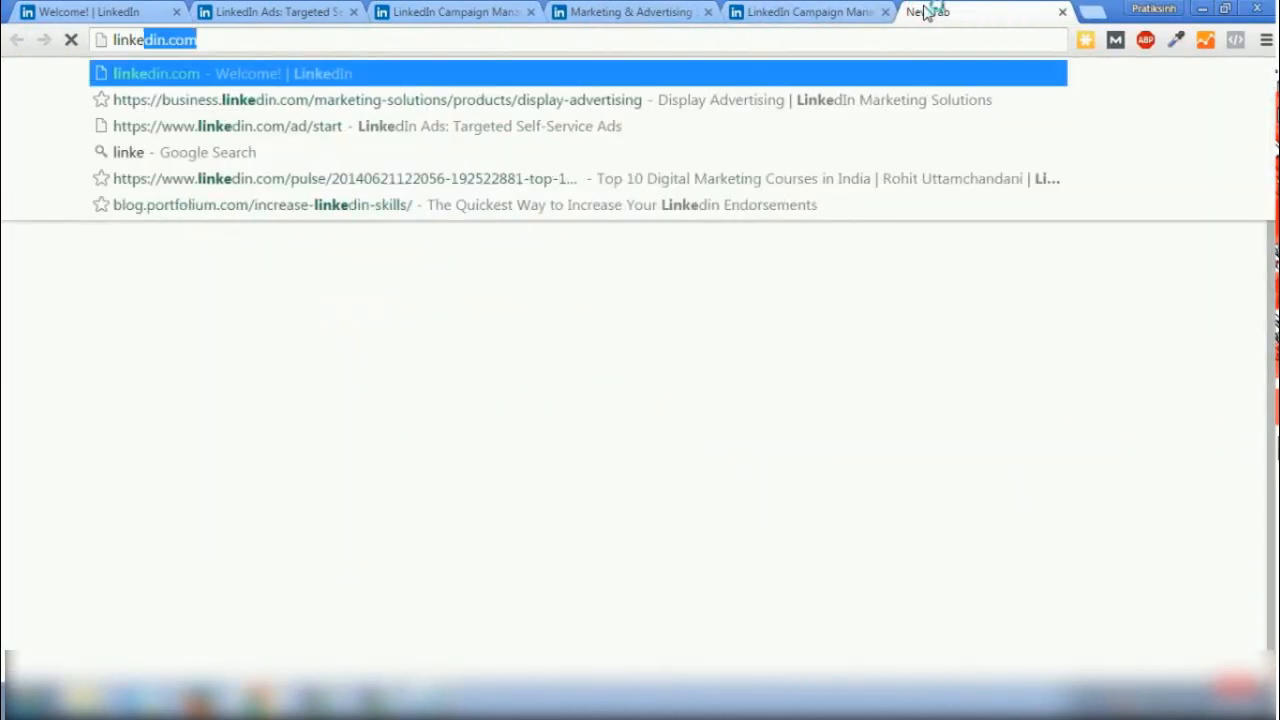
{"action": "key", "text": "Return"}
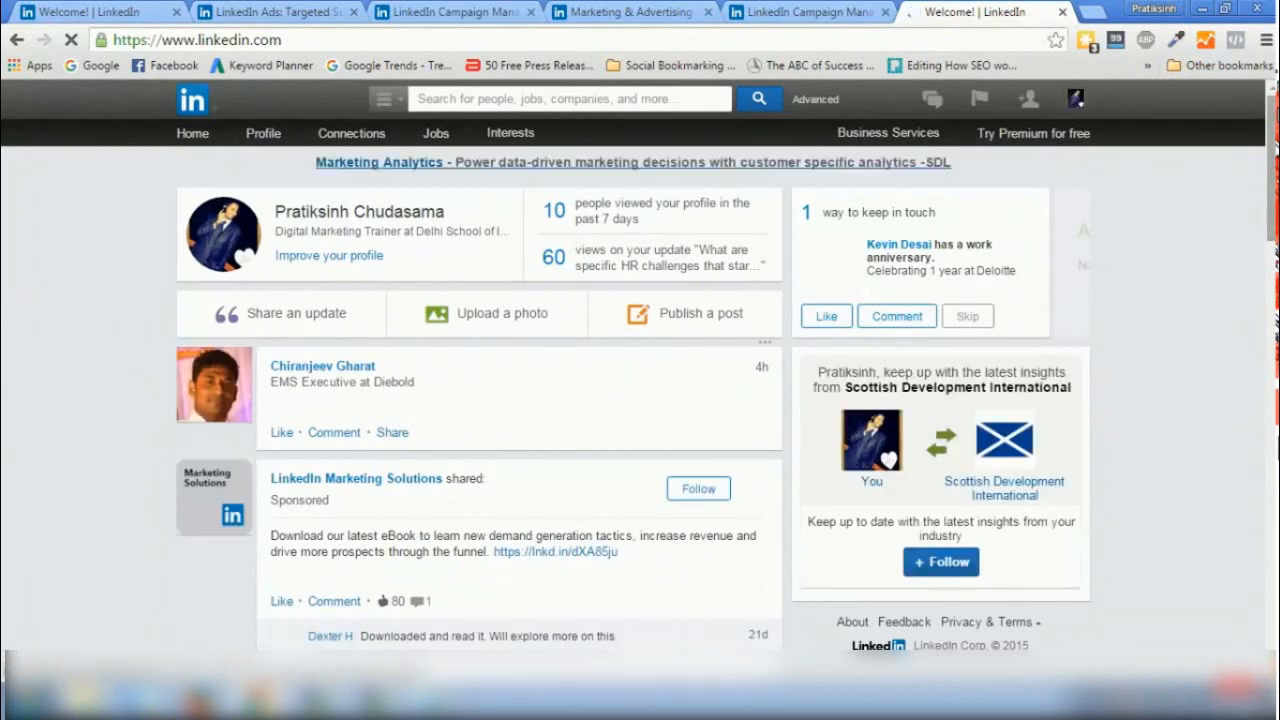
{"action": "scroll", "coordinate": [640, 400], "scroll_direction": "down", "scroll_amount": 3}
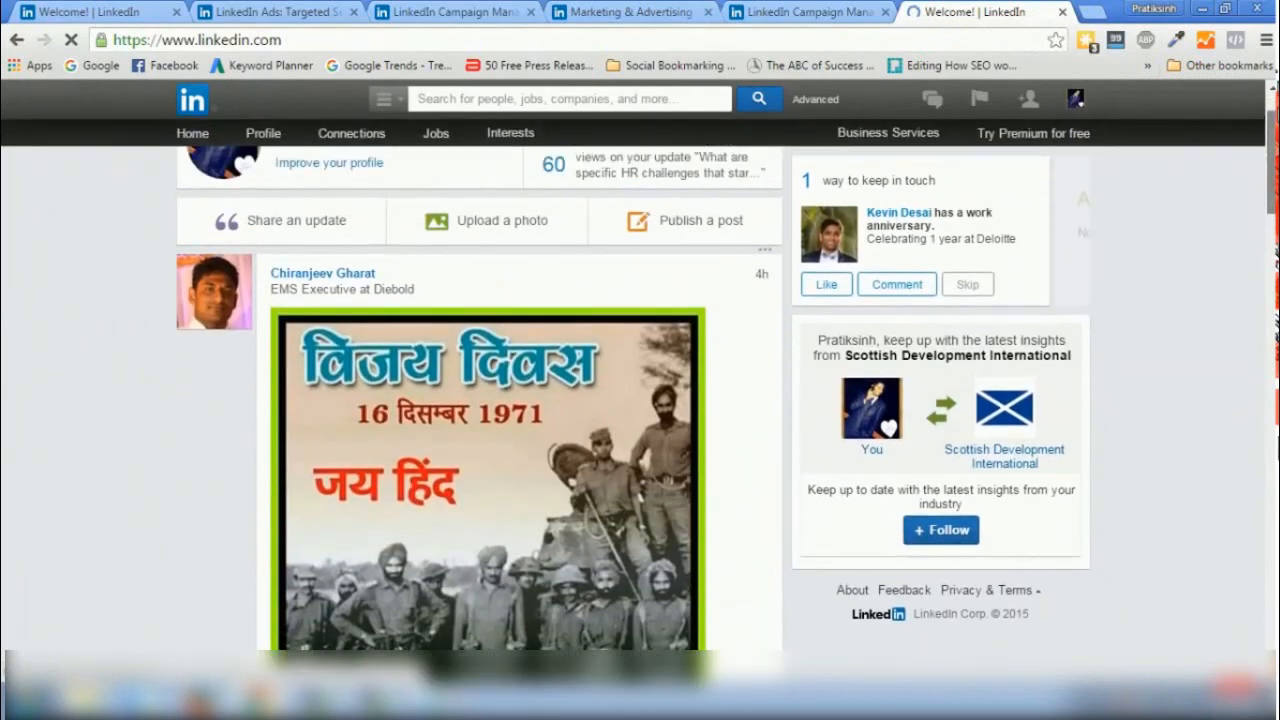
{"action": "scroll", "coordinate": [520, 400], "scroll_direction": "down", "scroll_amount": 5}
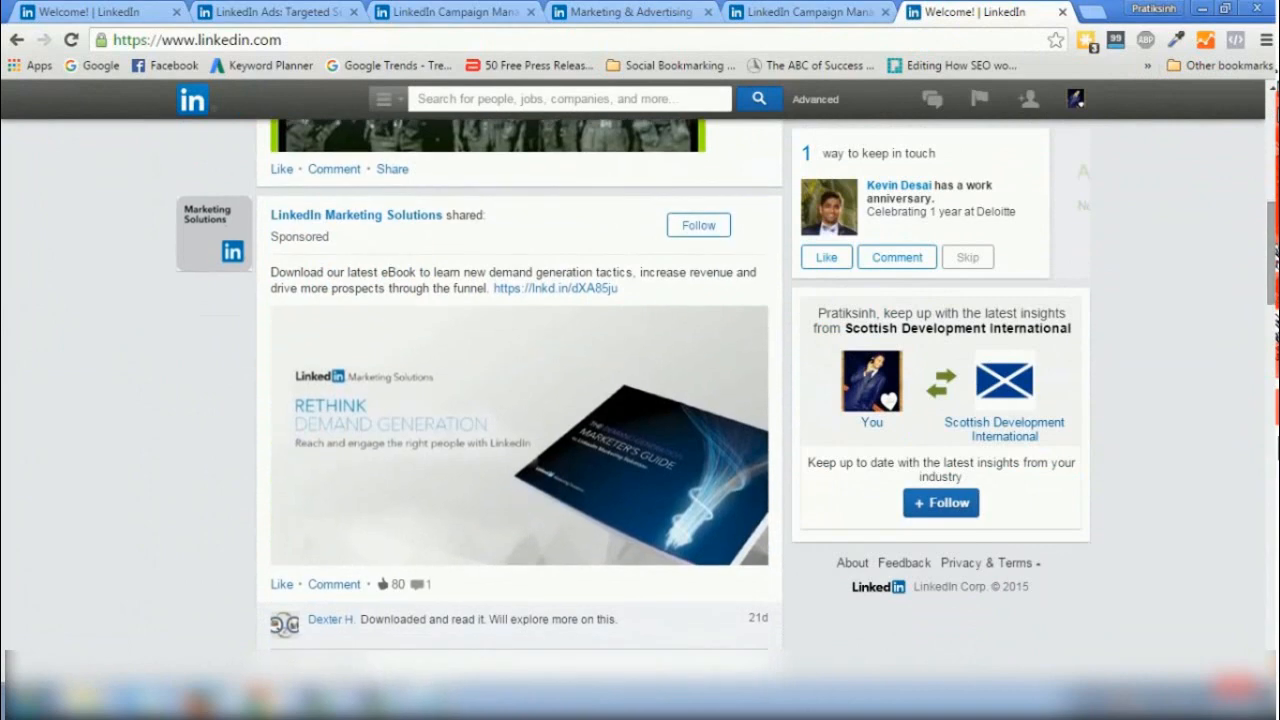
{"action": "mouse_move", "coordinate": [291, 232]}
{"action": "left_click", "coordinate": [450, 447]}
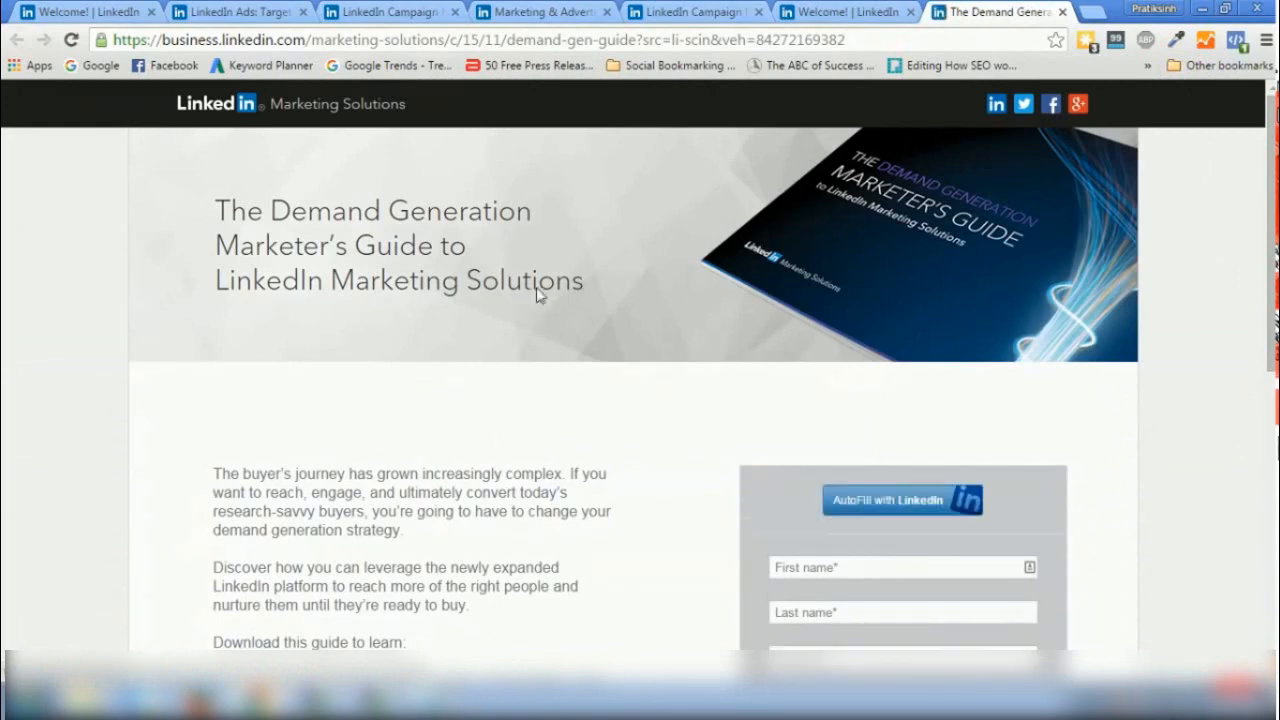
{"action": "left_click", "coordinate": [1062, 12]}
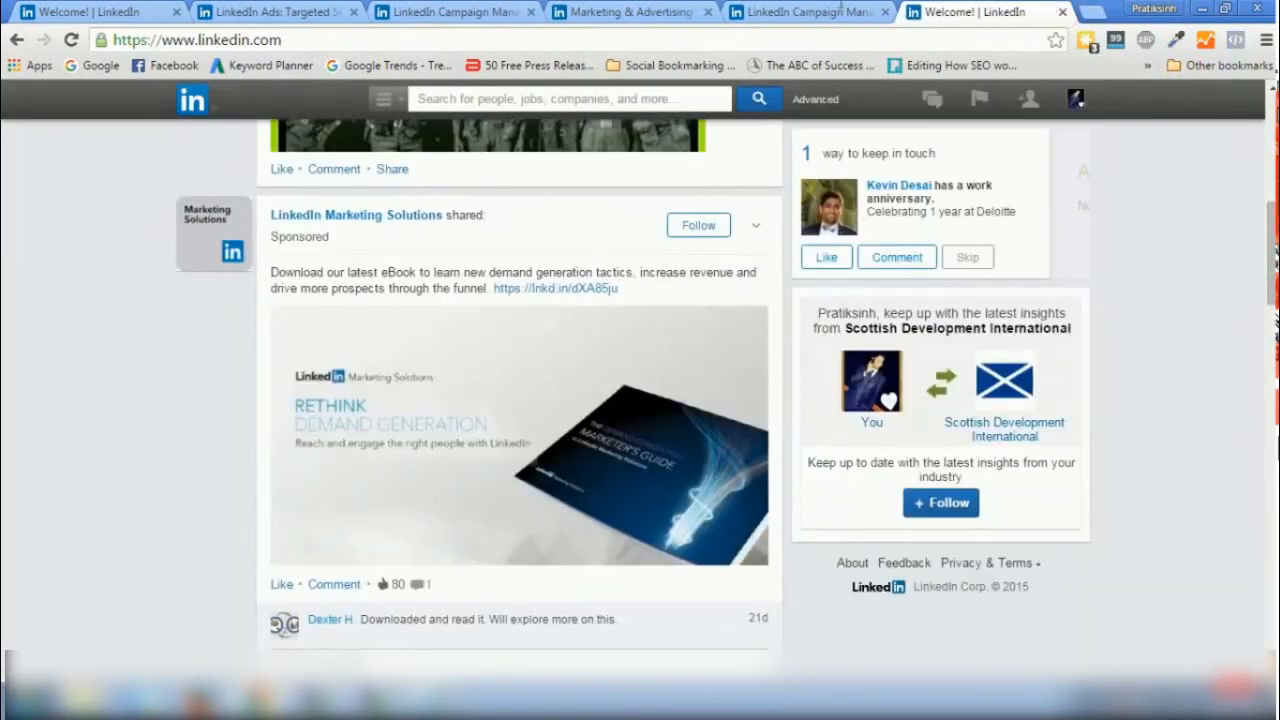
{"action": "left_click", "coordinate": [838, 11]}
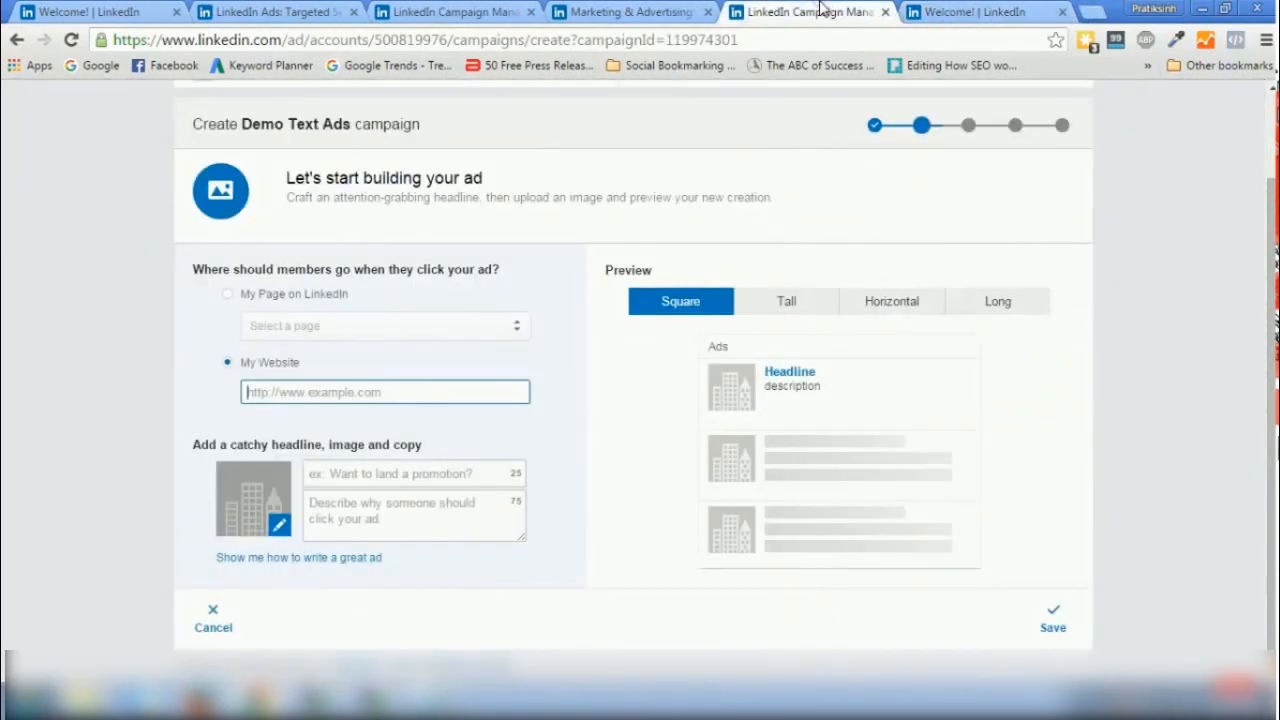
{"action": "left_click", "coordinate": [1062, 13]}
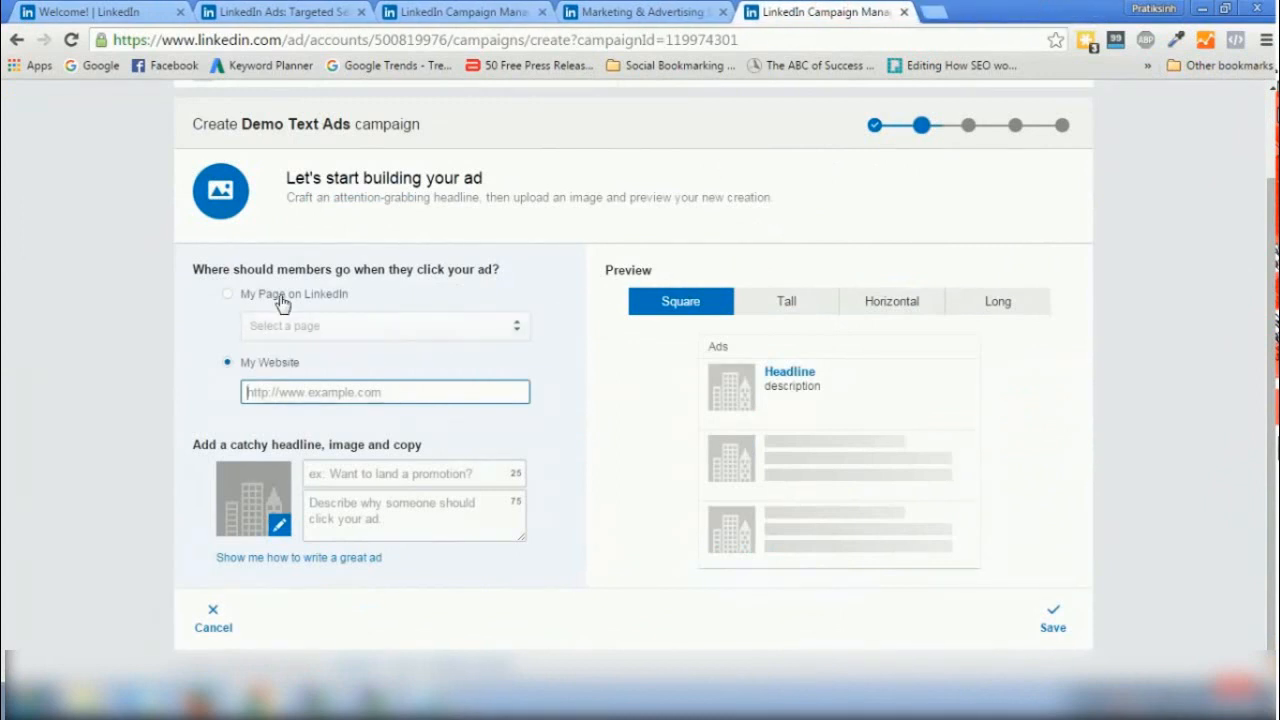
Switch the ad's destination to My Page on LinkedIn and review the pages offered
{"action": "left_click", "coordinate": [227, 297]}
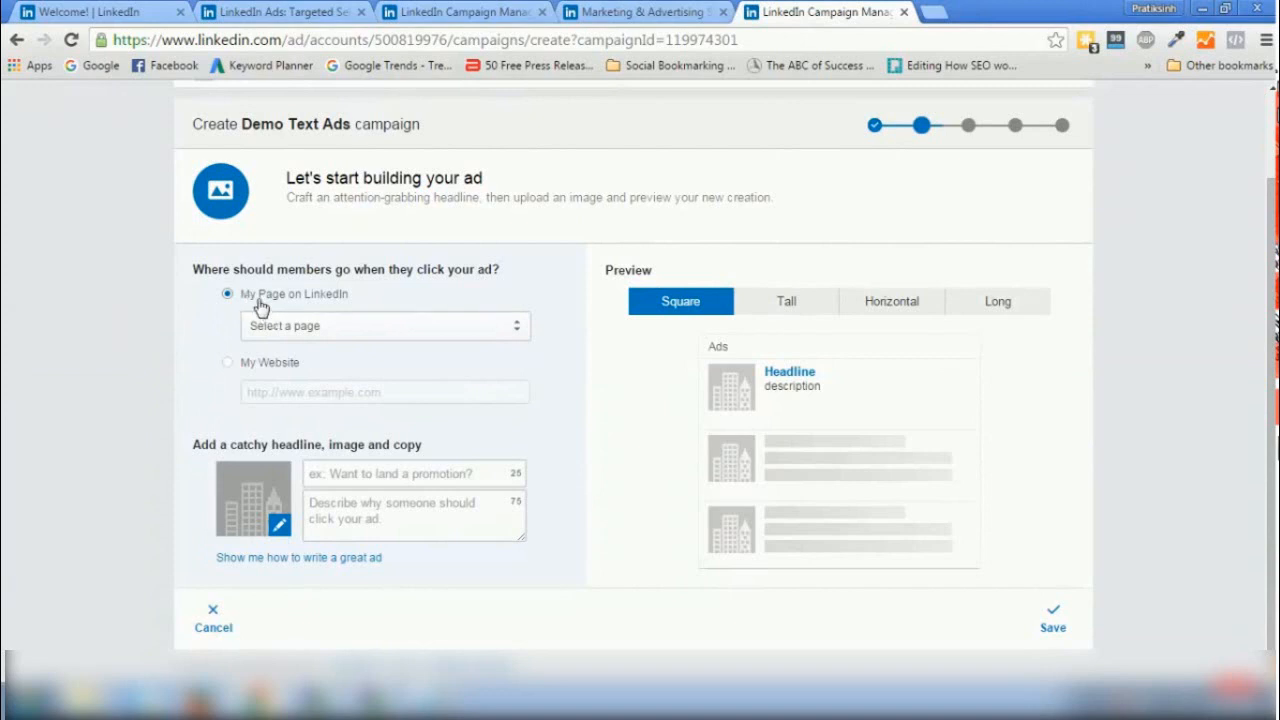
{"action": "left_click", "coordinate": [312, 327]}
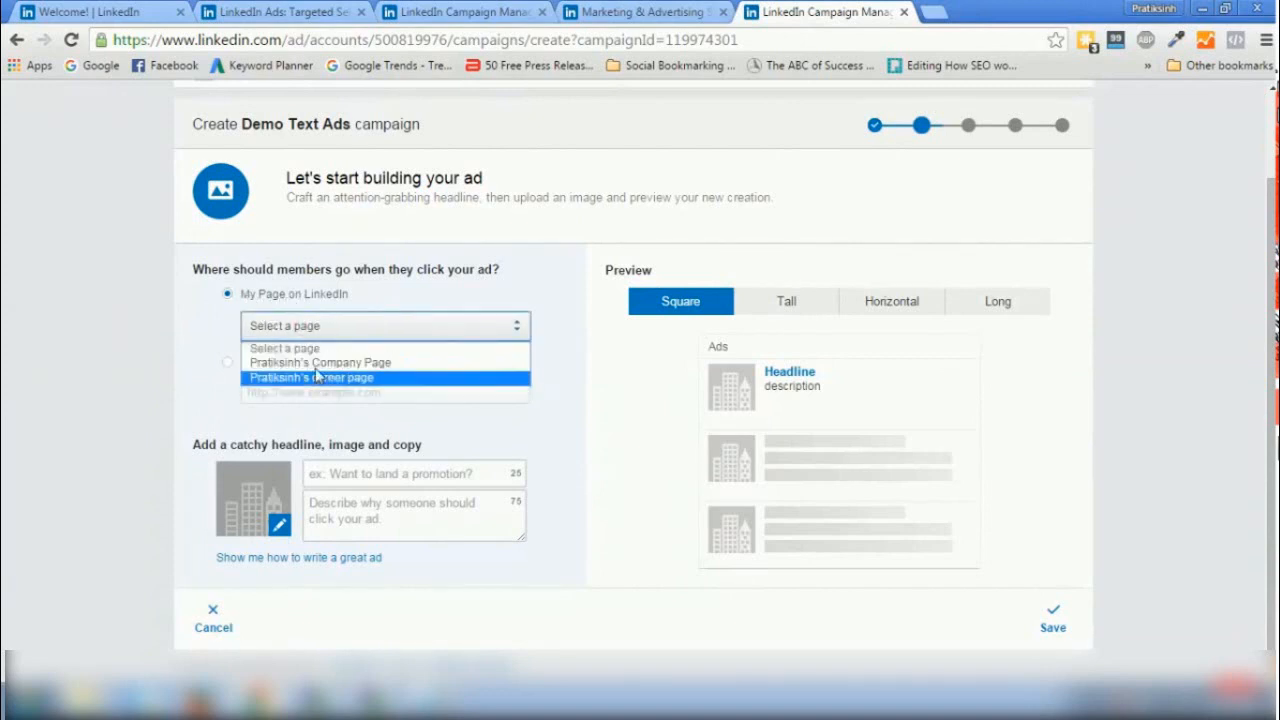
{"action": "left_click", "coordinate": [175, 322]}
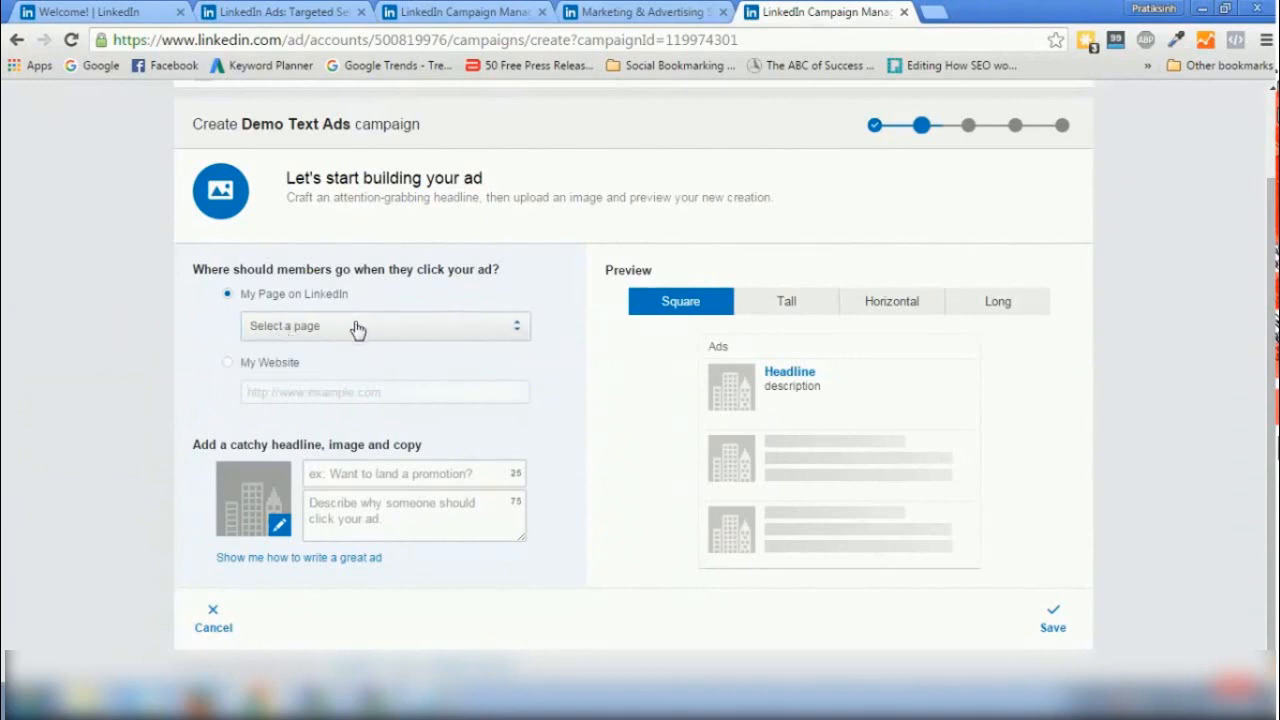
{"action": "left_click", "coordinate": [227, 362]}
{"action": "left_click", "coordinate": [297, 390]}
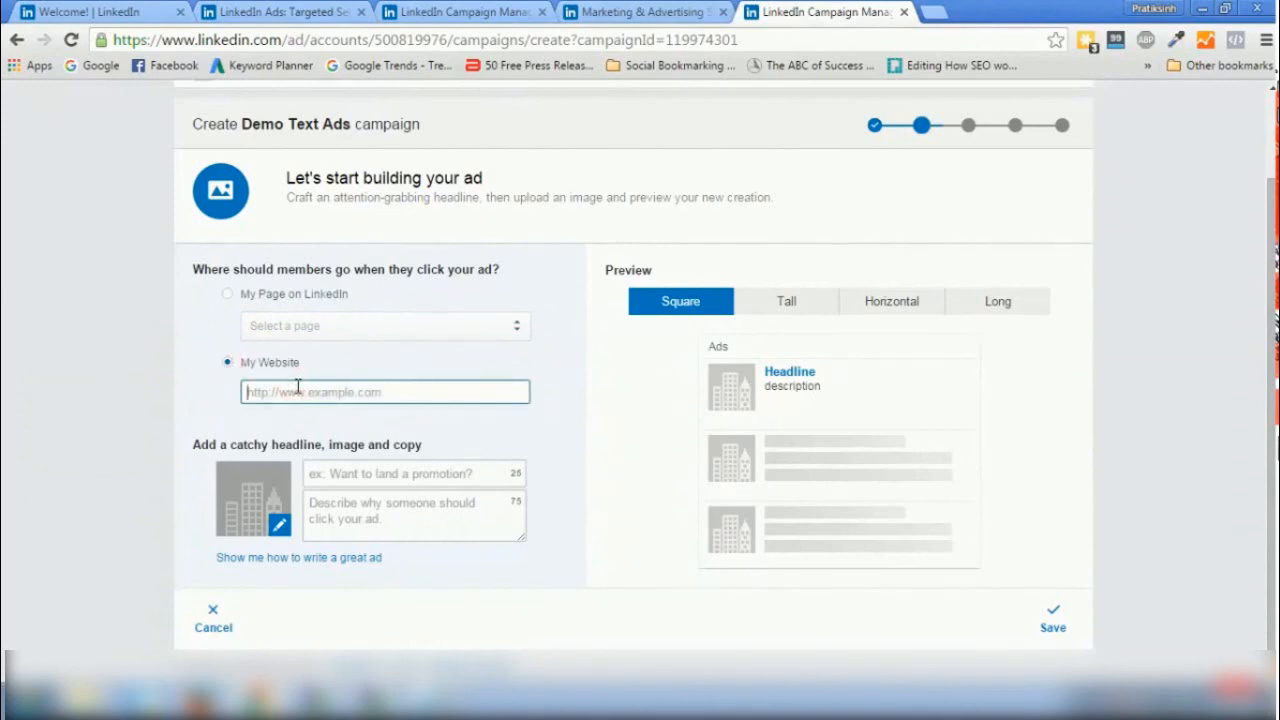
{"action": "type", "text": "http://www.google.com"}
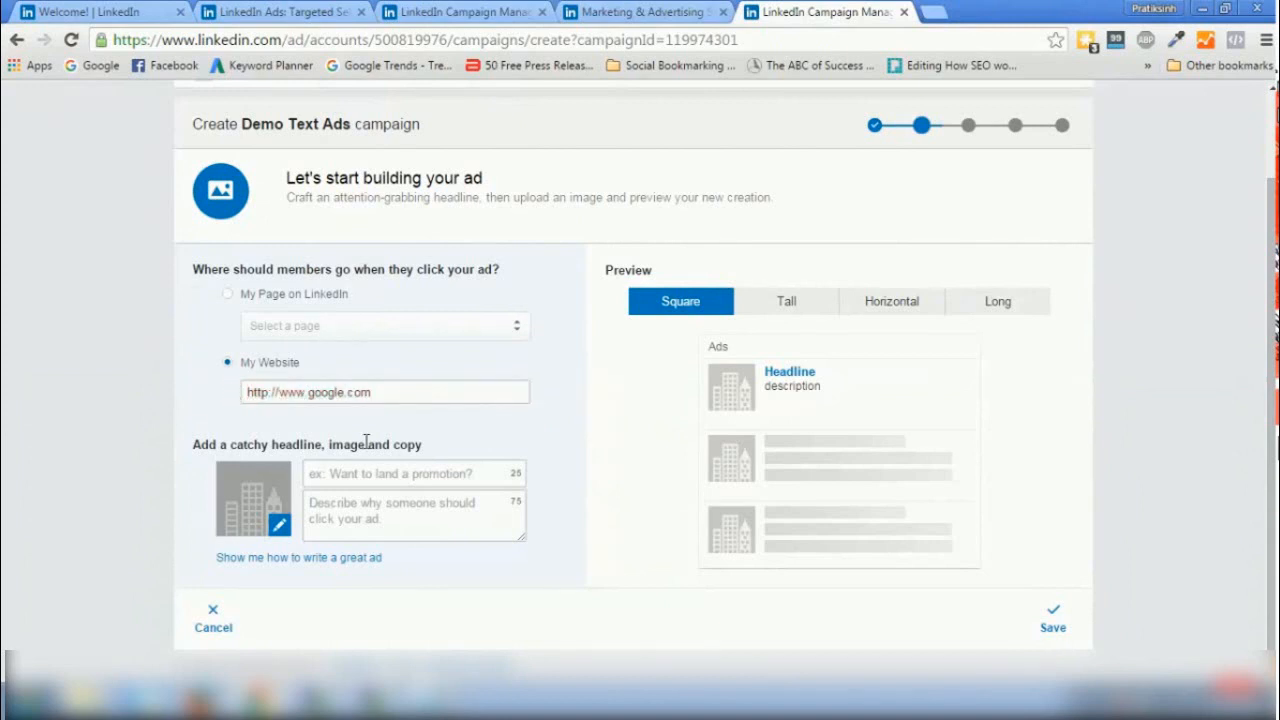
Enter the ad headline "This is the headline!" and the description "This is the description for this text ad."
{"action": "left_click", "coordinate": [354, 472]}
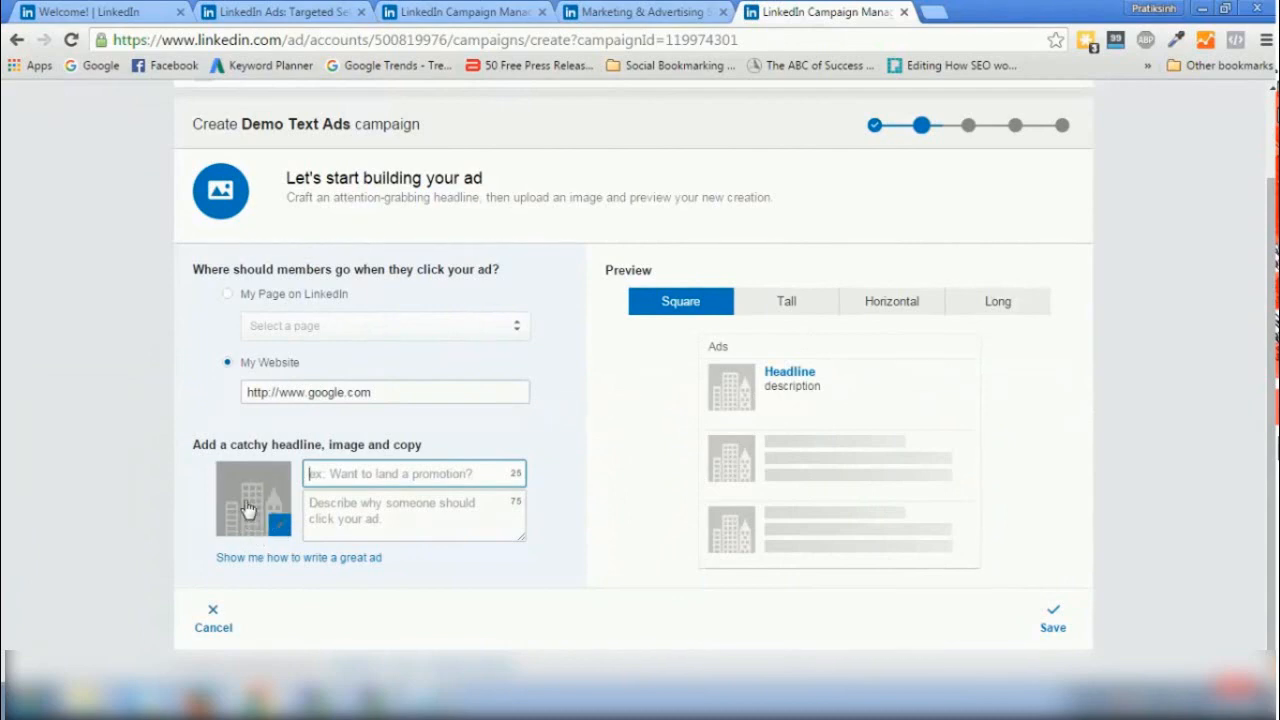
{"action": "mouse_move", "coordinate": [246, 553]}
{"action": "mouse_move", "coordinate": [278, 570]}
{"action": "left_click", "coordinate": [386, 476]}
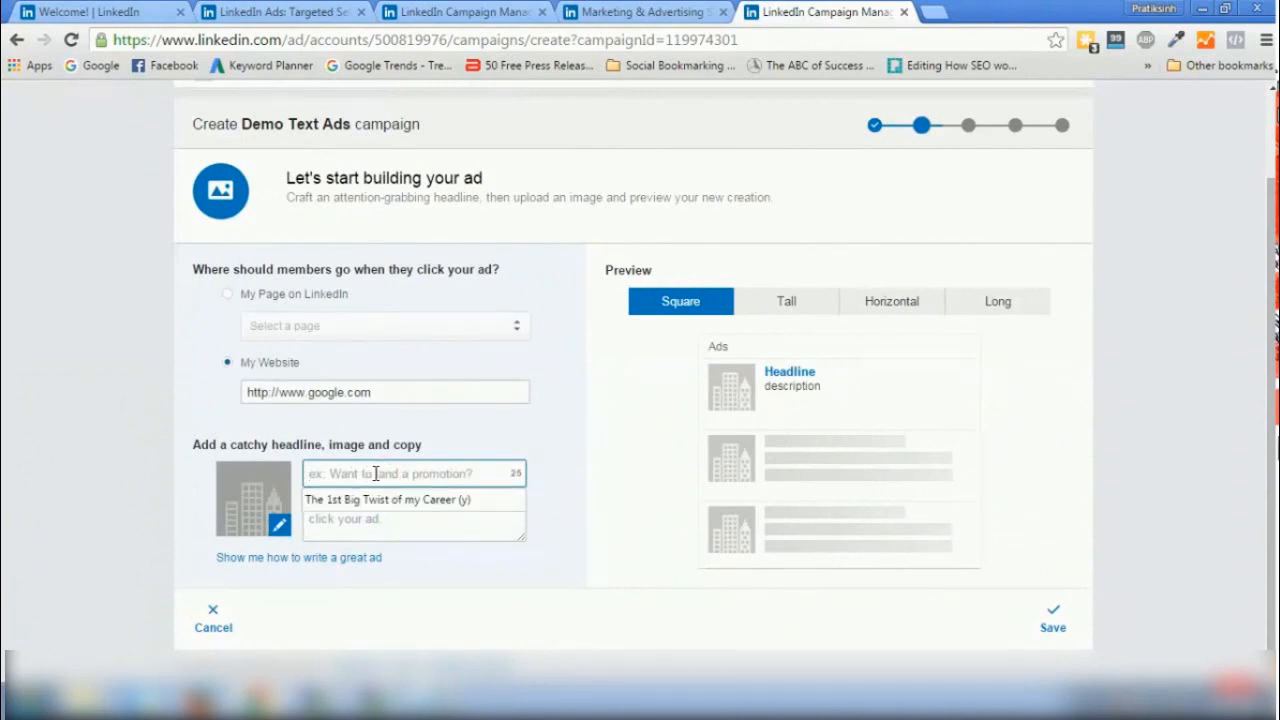
{"action": "type", "text": "This is the headline!"}
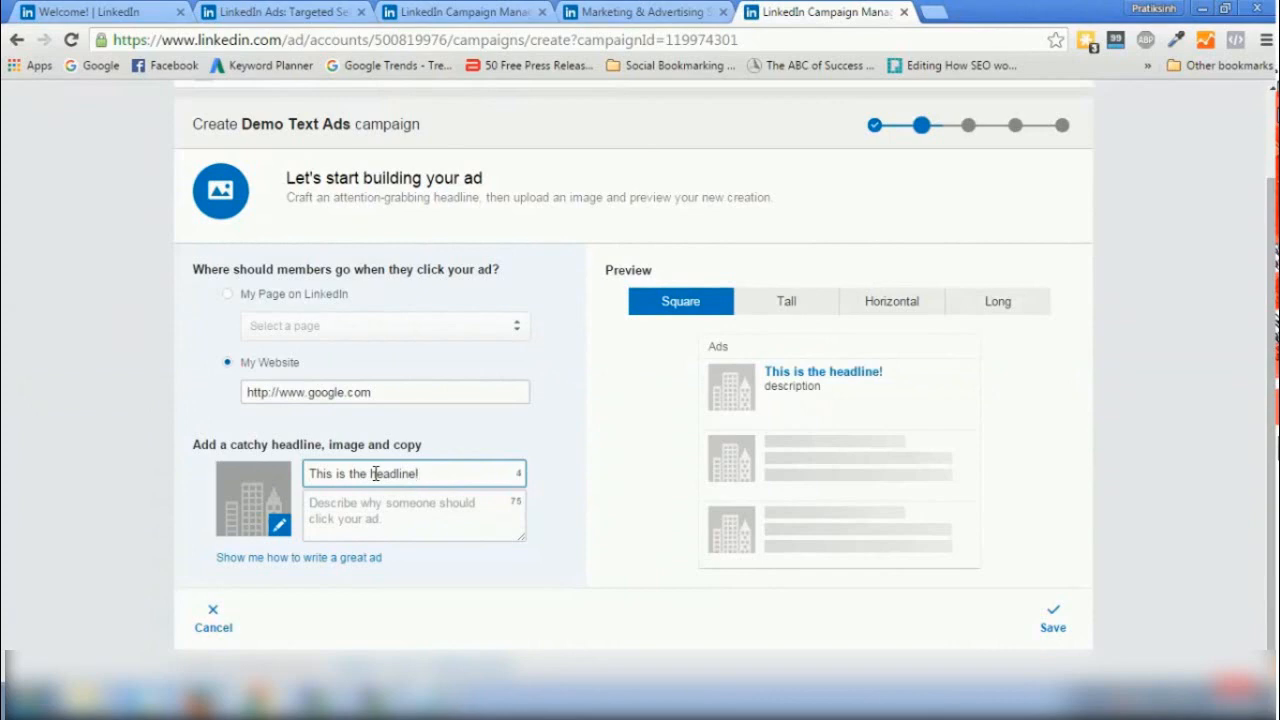
{"action": "left_click", "coordinate": [425, 521]}
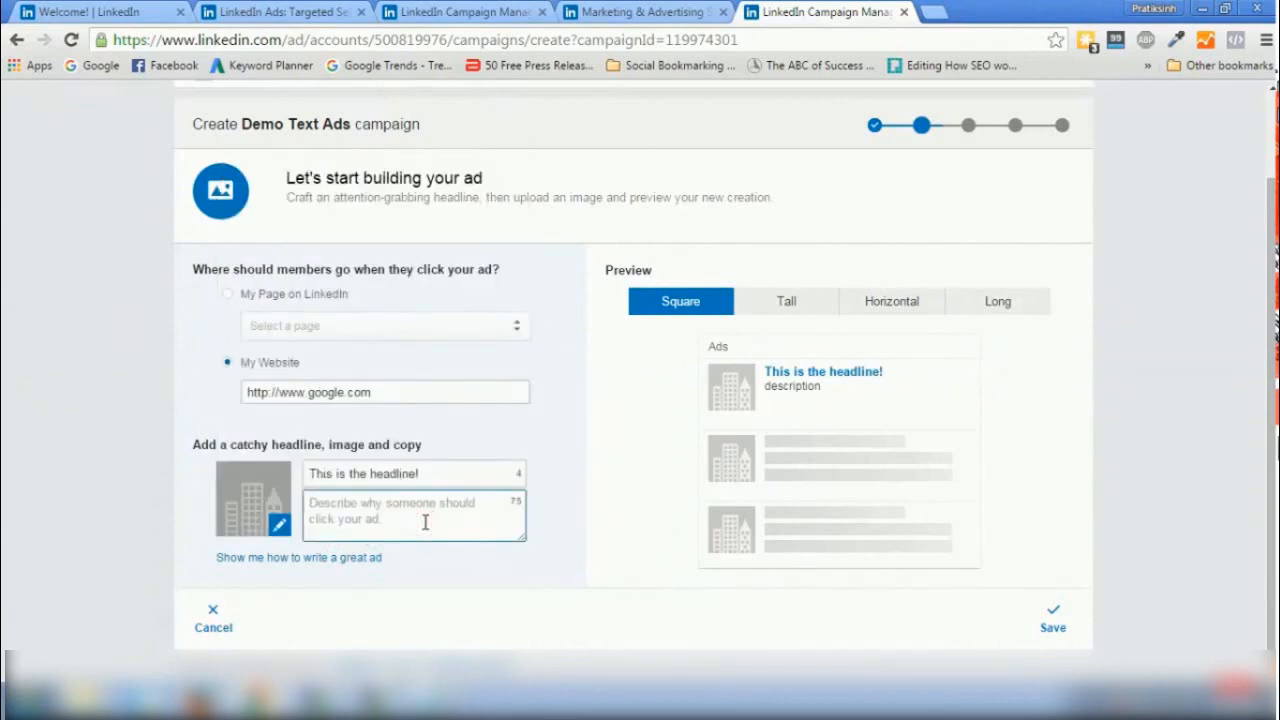
{"action": "type", "text": "This is the description for this text ad."}
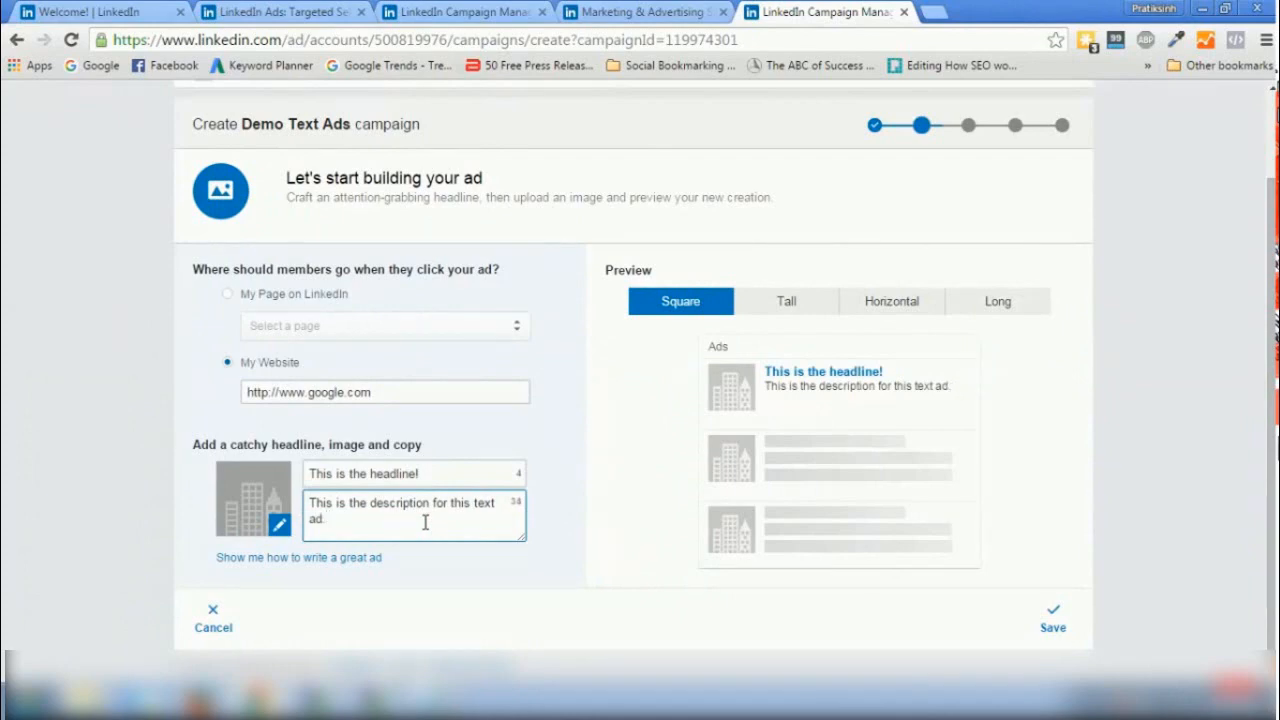
{"action": "left_click", "coordinate": [500, 560]}
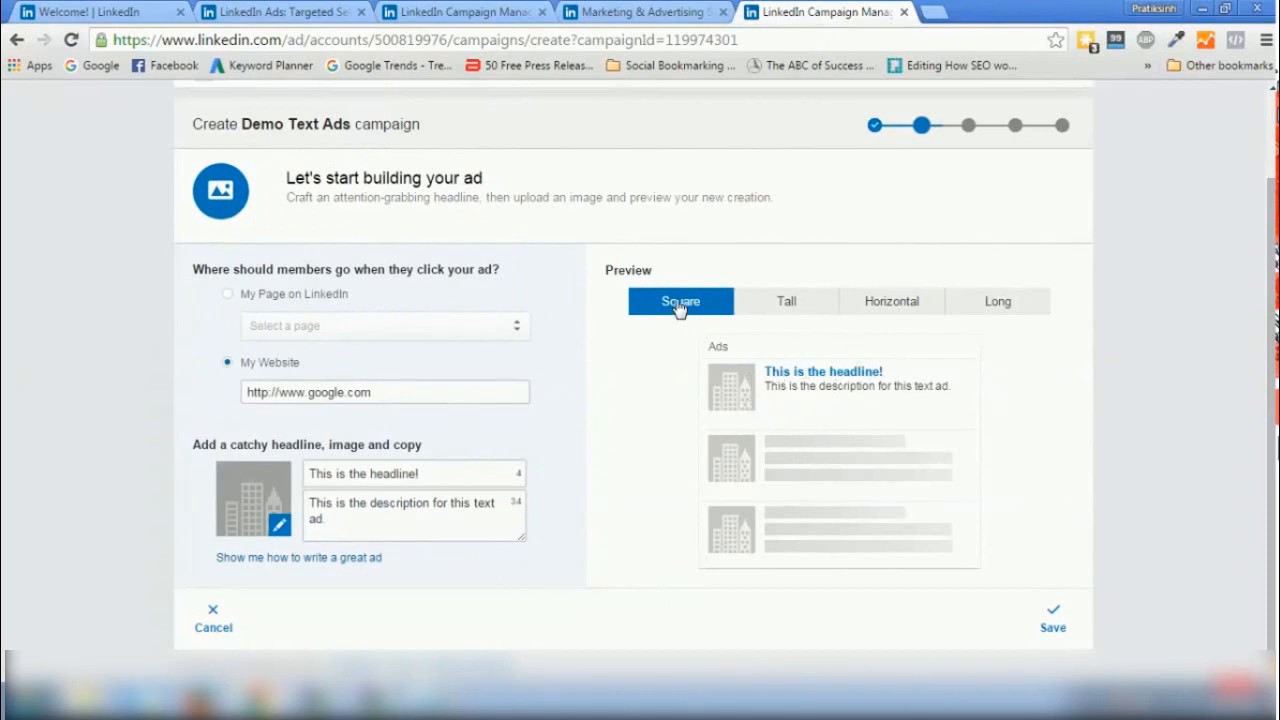
Compare the ad's previews in the Square, Tall, Horizontal and Long formats
{"action": "left_click", "coordinate": [774, 303]}
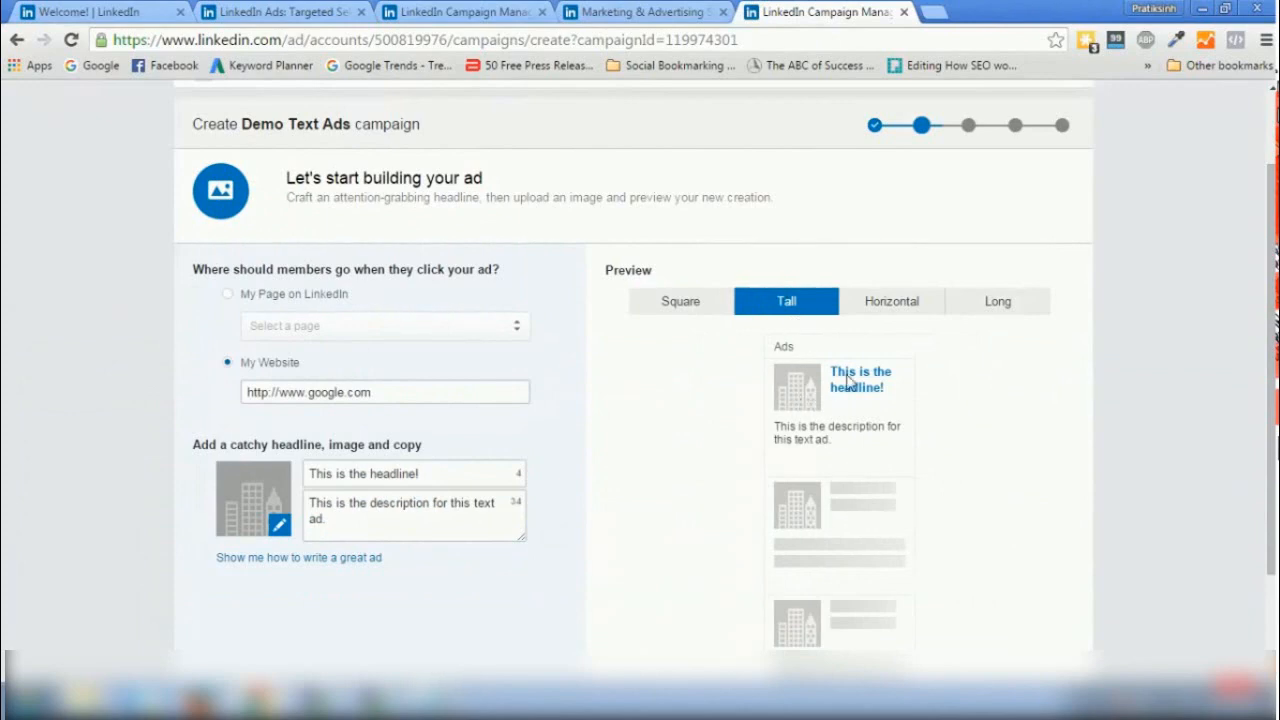
{"action": "left_click", "coordinate": [880, 310]}
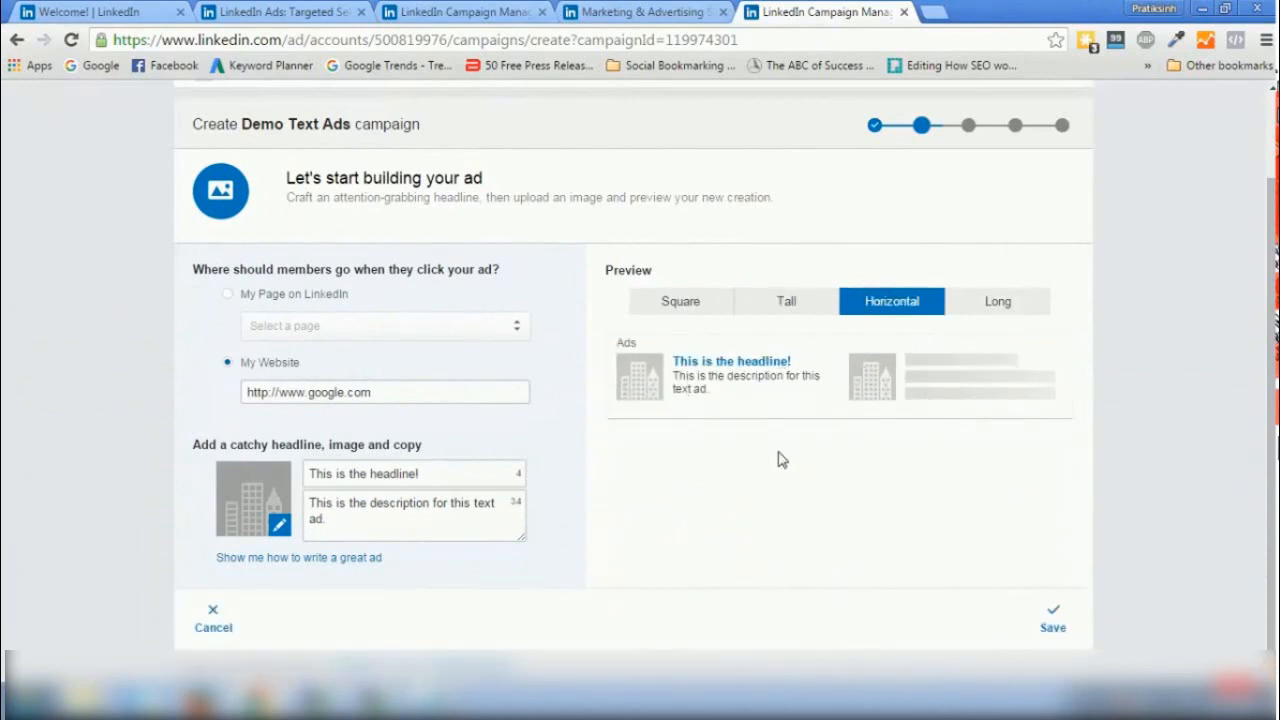
{"action": "left_click", "coordinate": [1024, 307]}
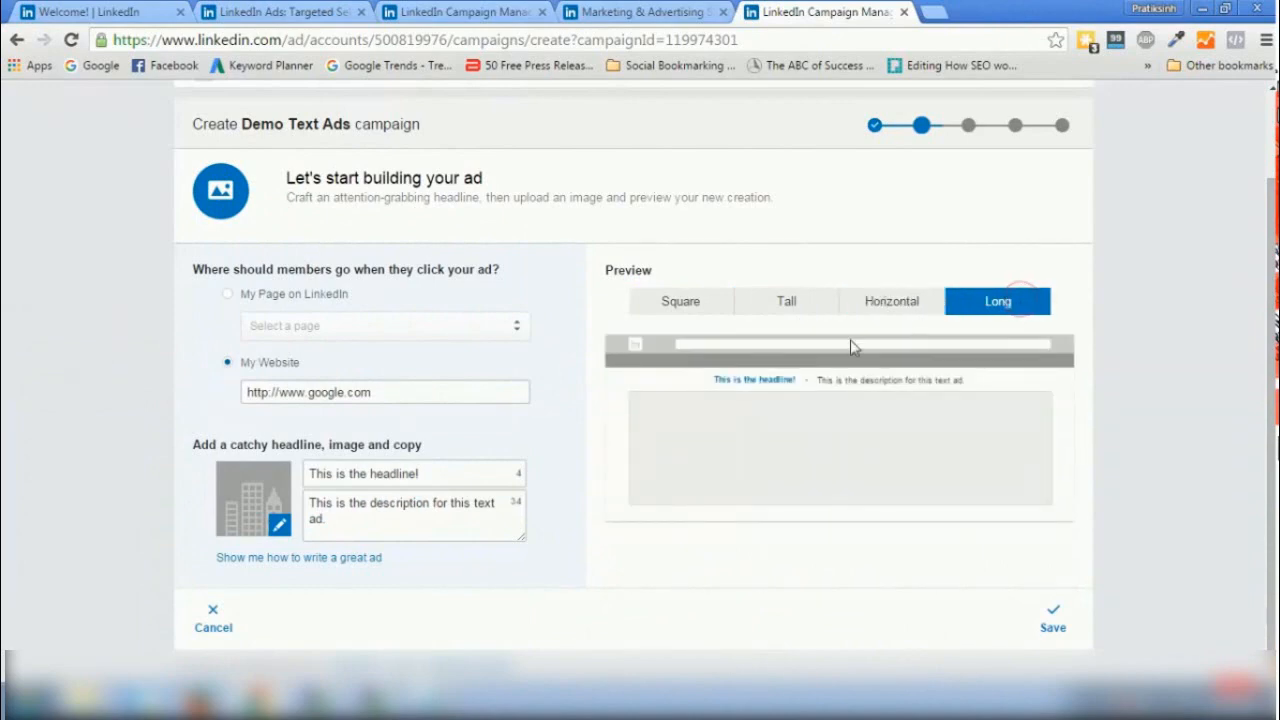
{"action": "left_click", "coordinate": [700, 306]}
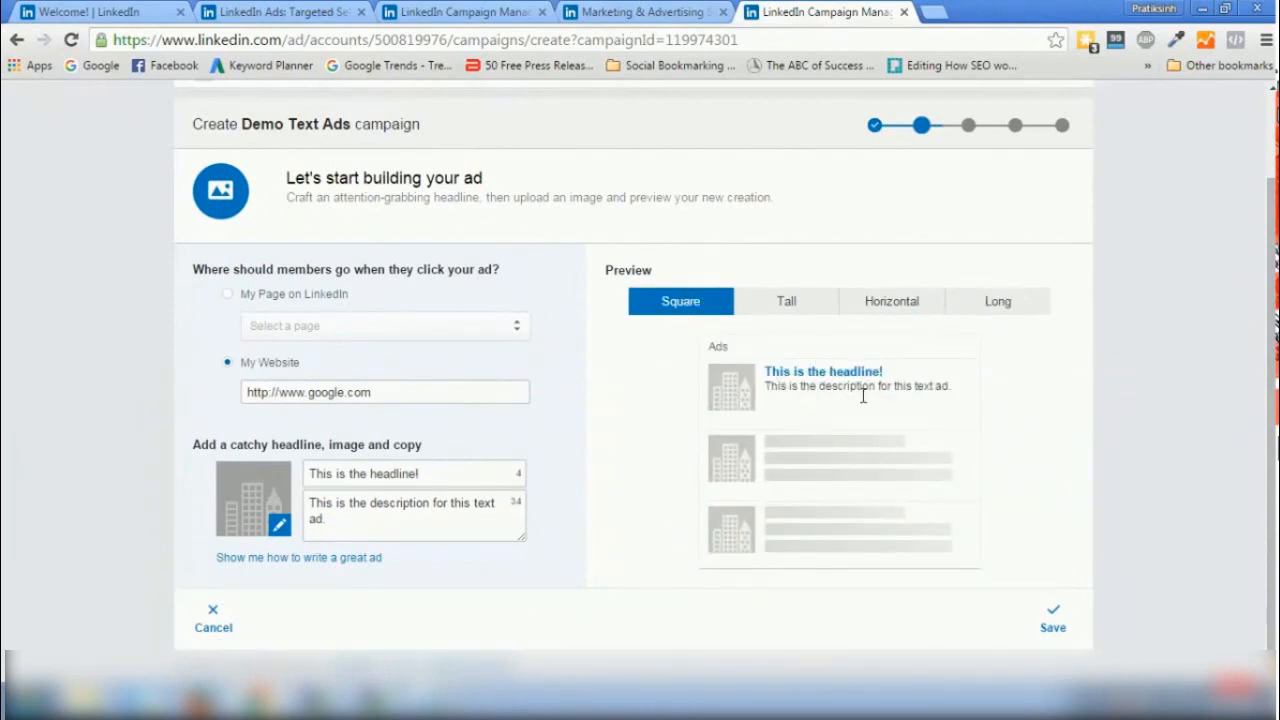
{"action": "left_click", "coordinate": [782, 299]}
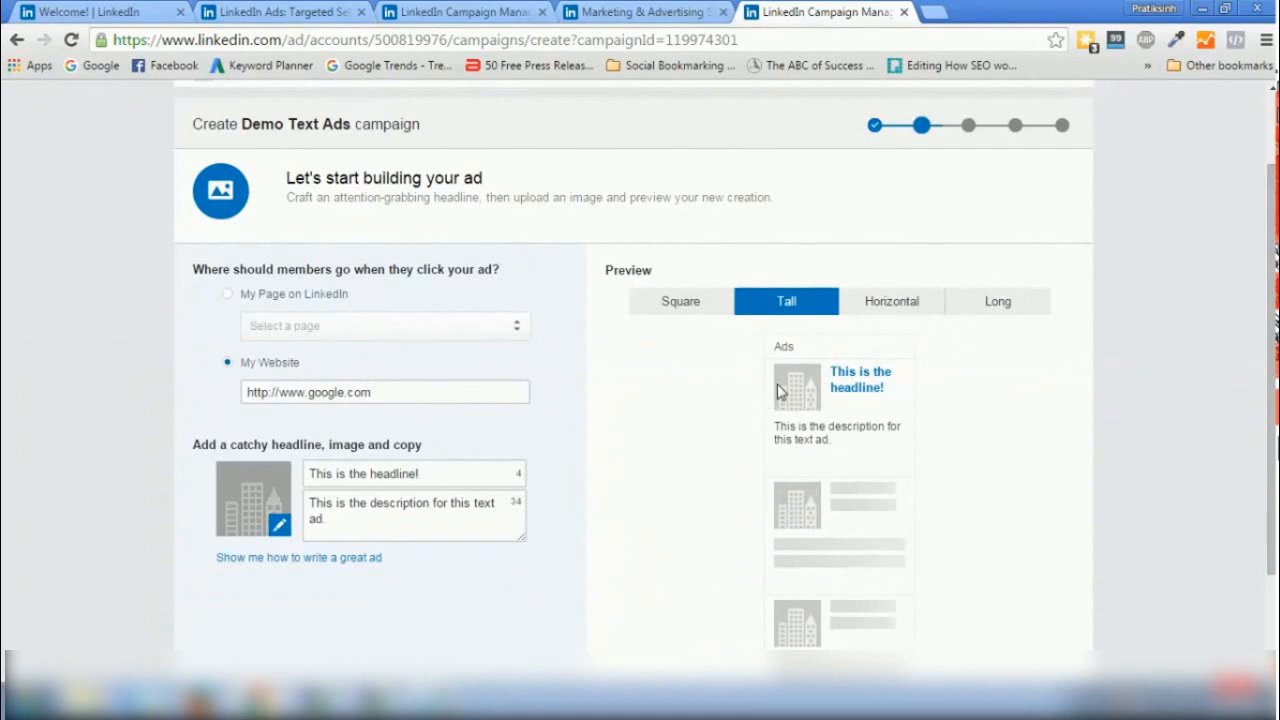
{"action": "left_click", "coordinate": [877, 304]}
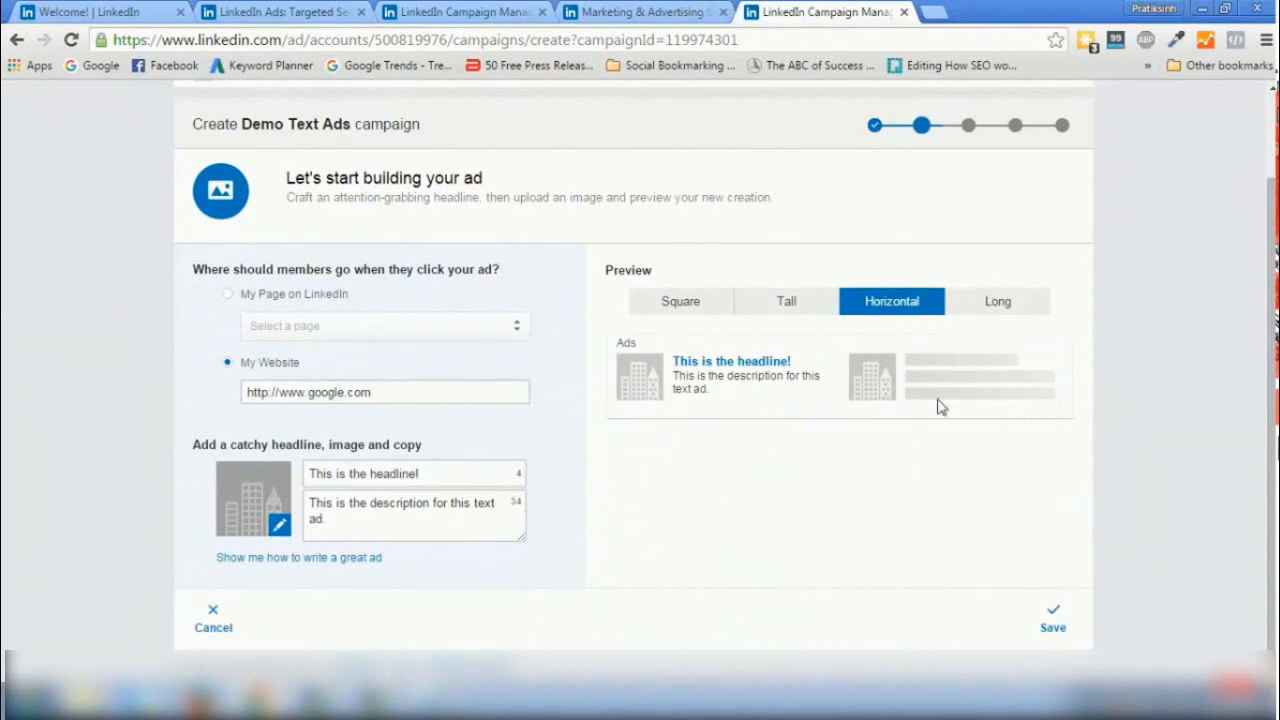
{"action": "left_click", "coordinate": [997, 310]}
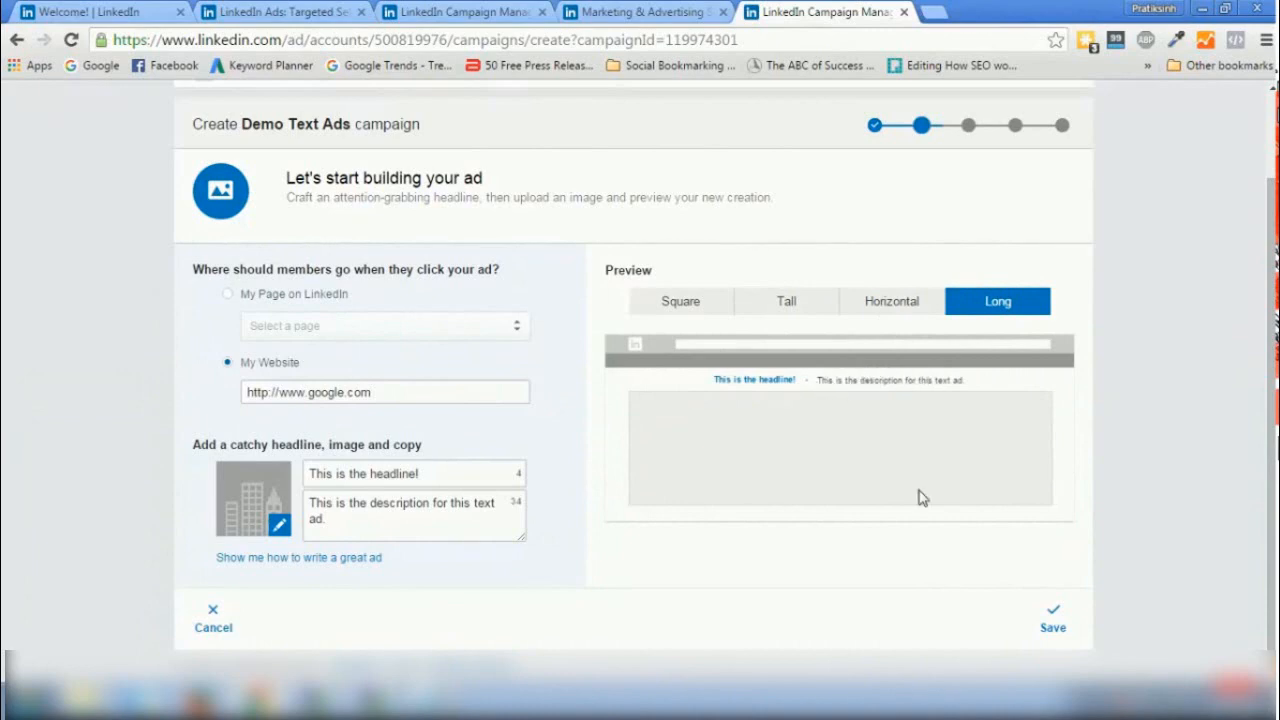
{"action": "left_click", "coordinate": [676, 316]}
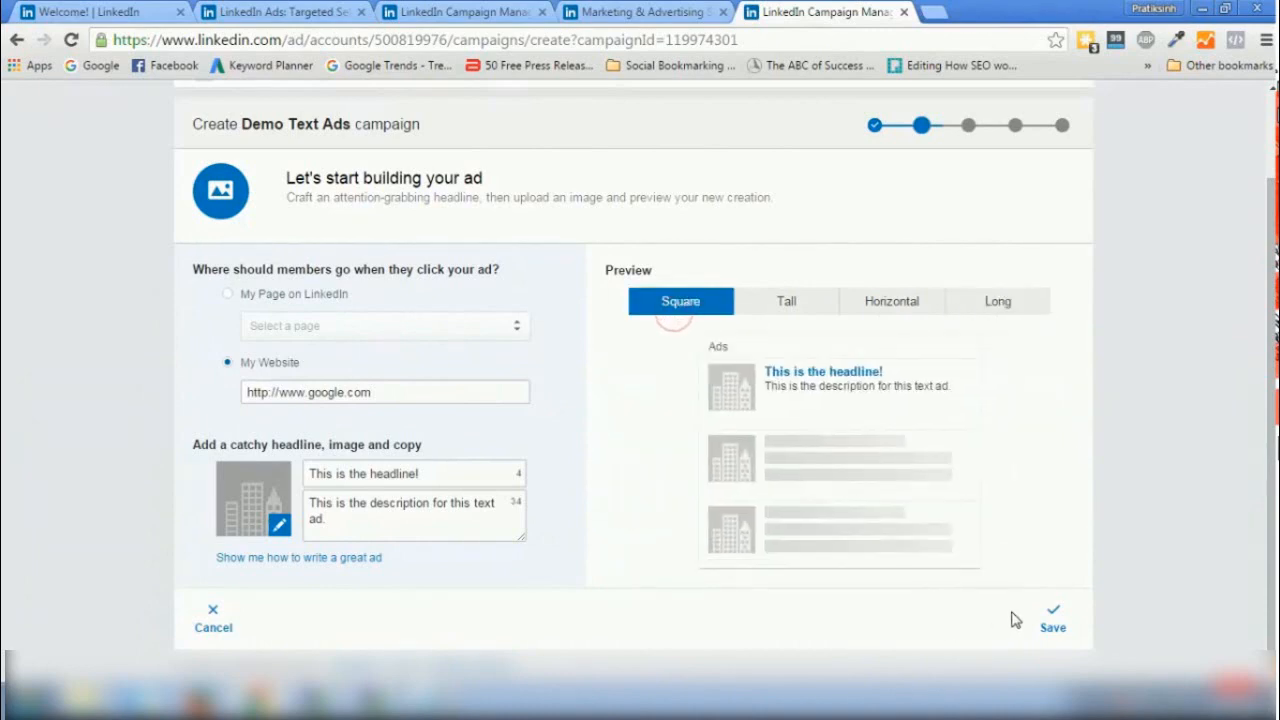
Save the text ad, duplicate it, and save the copy as a second ad variation
{"action": "left_click", "coordinate": [1050, 620]}
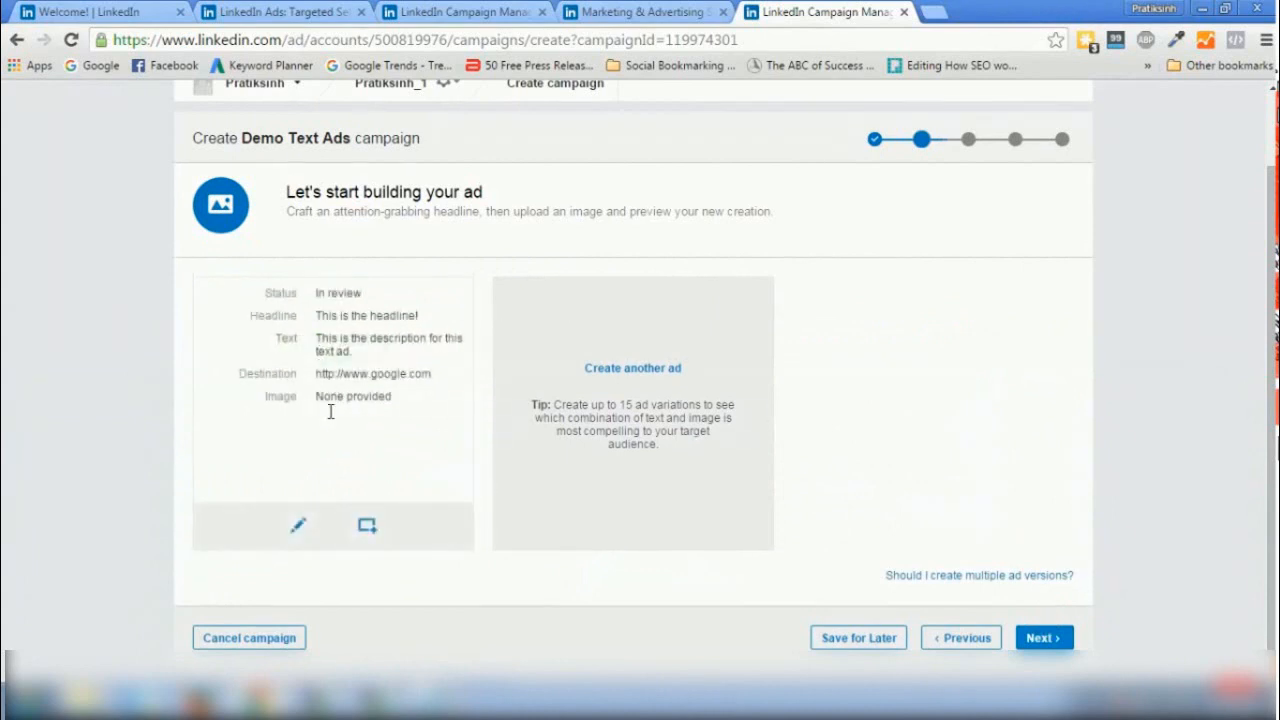
{"action": "left_click", "coordinate": [367, 532]}
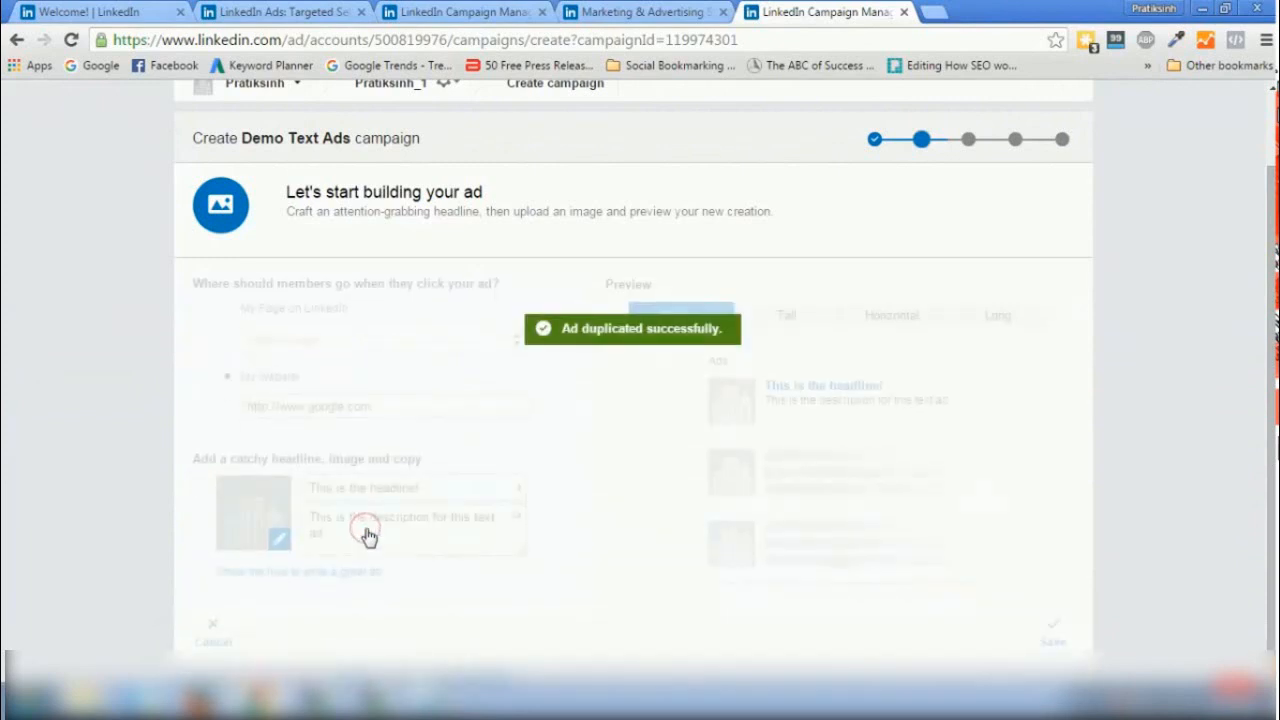
{"action": "left_click", "coordinate": [1052, 634]}
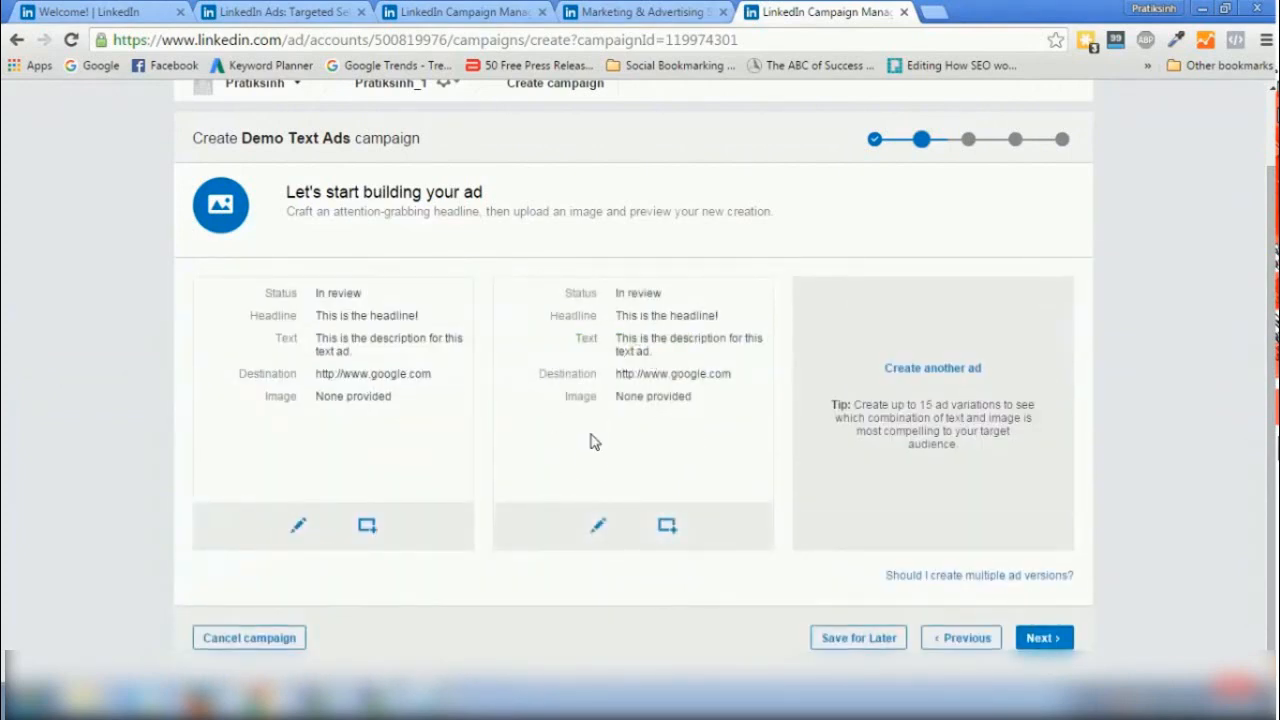
Change the second ad variation's headline to "This is the headline", save it, and continue to audience targeting
{"action": "left_click", "coordinate": [597, 525]}
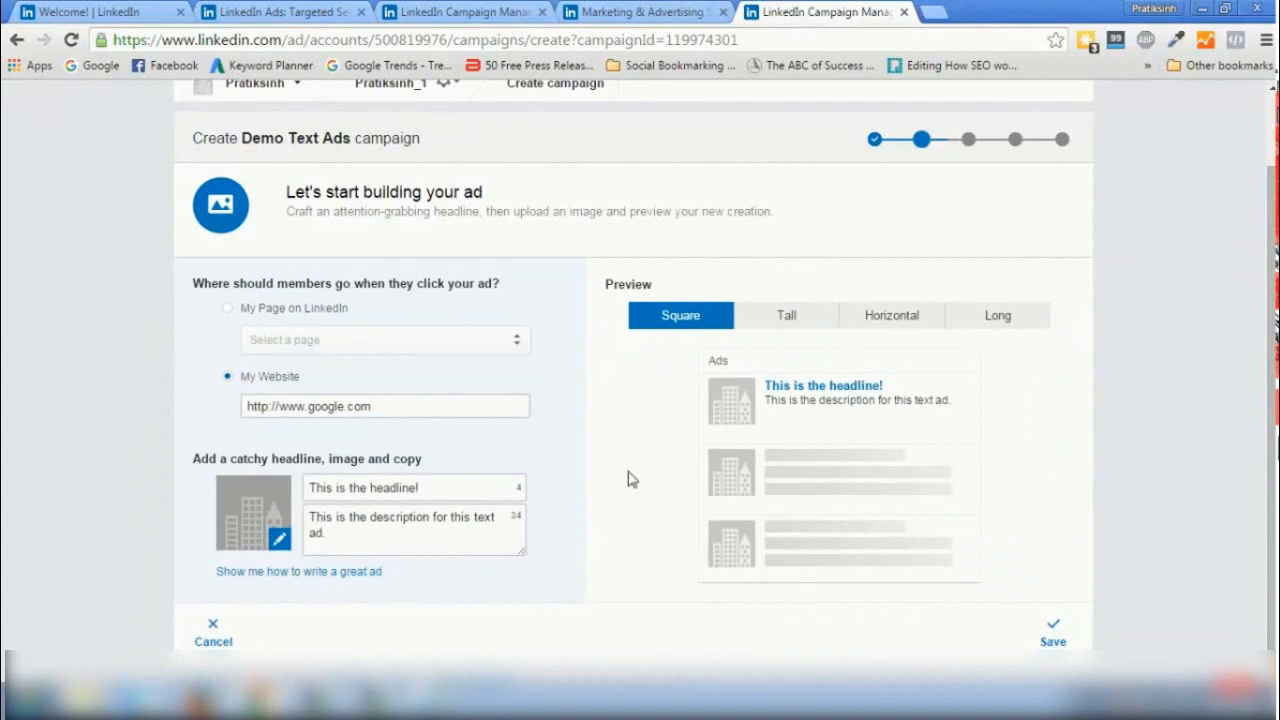
{"action": "left_click", "coordinate": [425, 488]}
{"action": "key", "text": "BackSpace"}
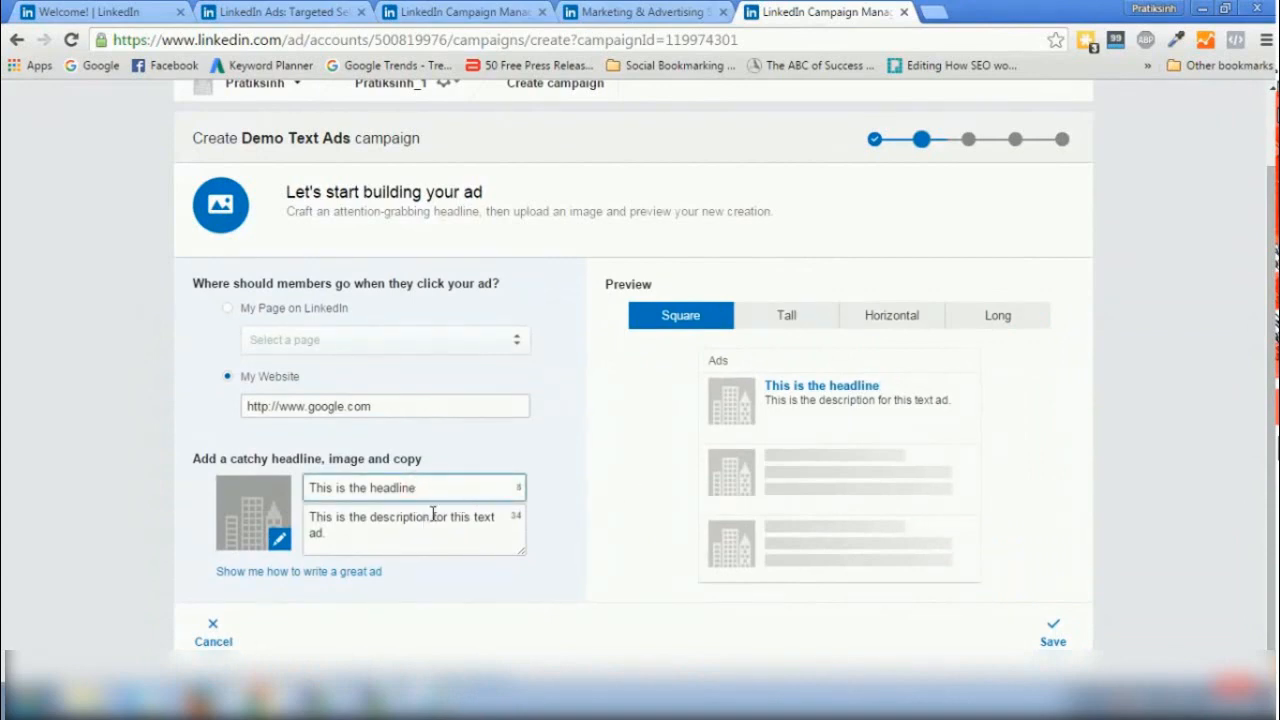
{"action": "left_click", "coordinate": [1053, 633]}
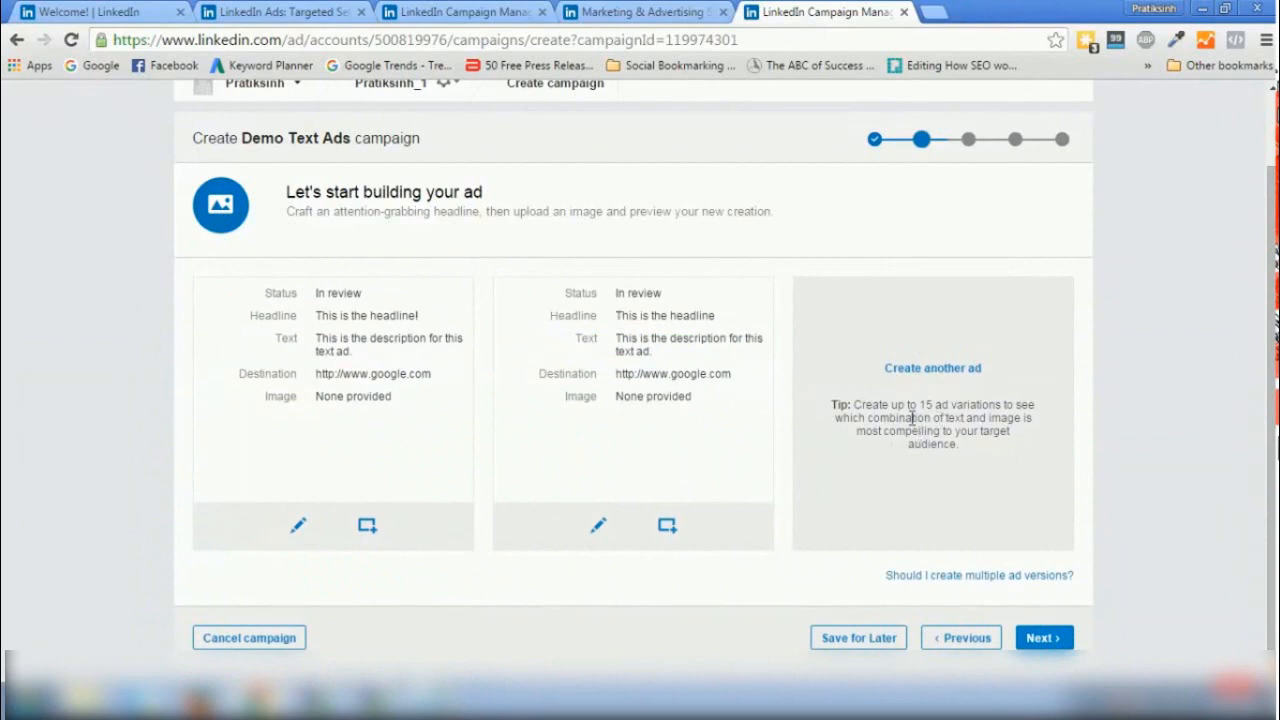
{"action": "left_click", "coordinate": [1041, 637]}
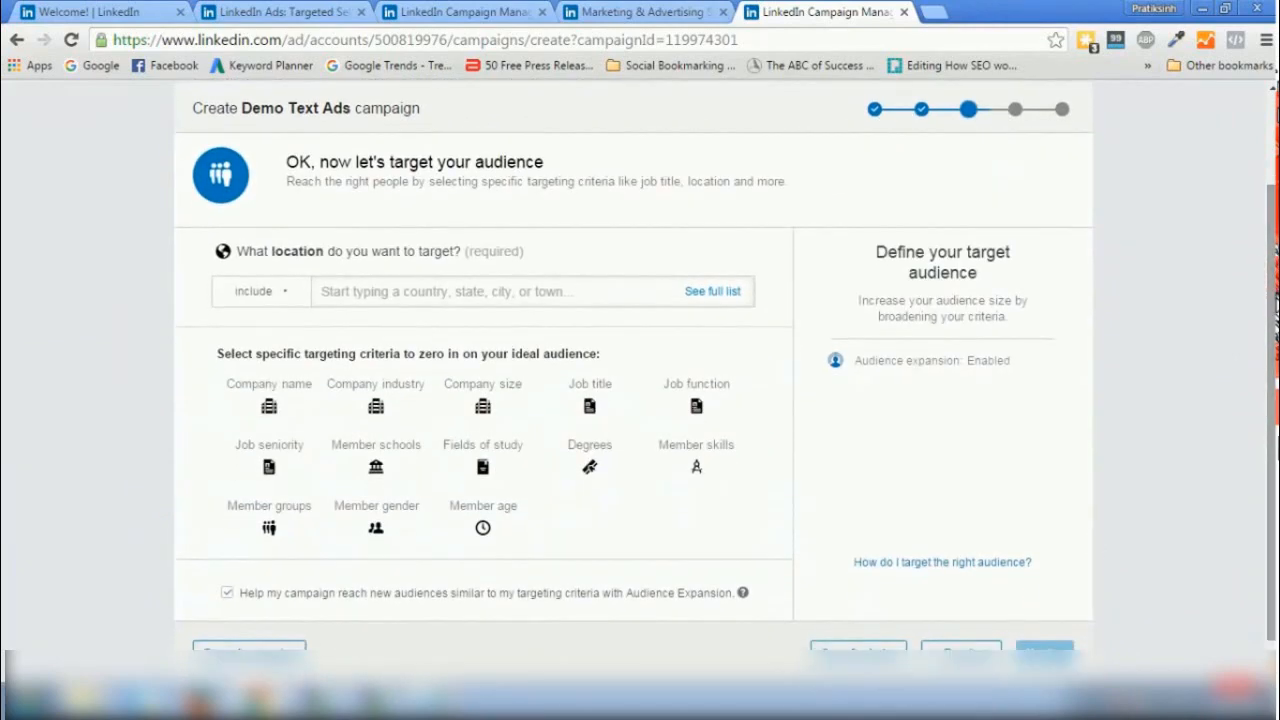
Include India as the campaign's target location
{"action": "left_click", "coordinate": [447, 294]}
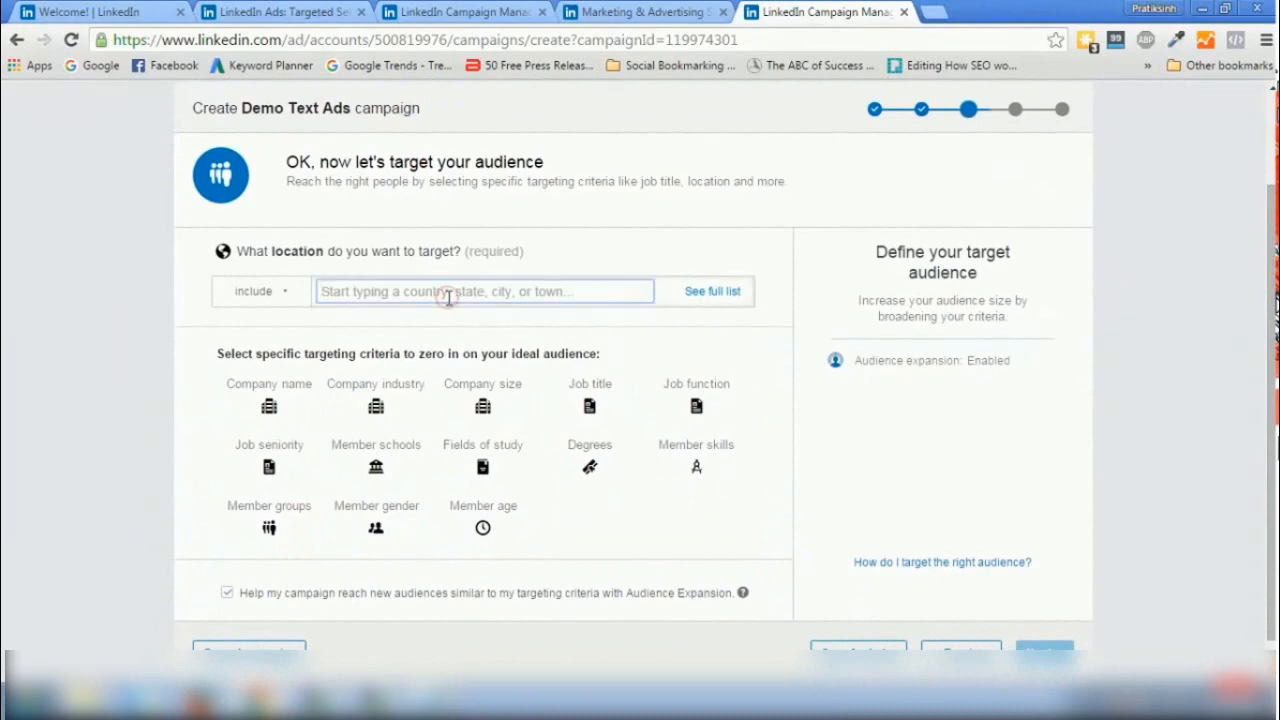
{"action": "type", "text": "india"}
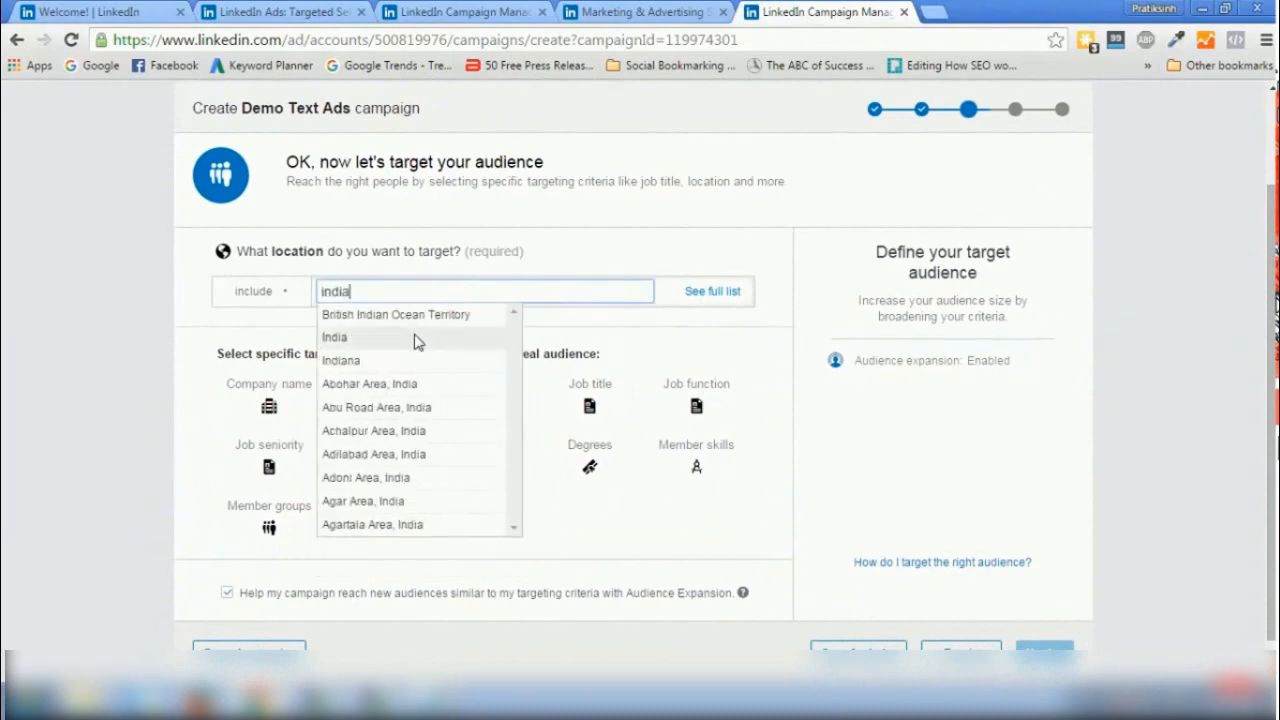
{"action": "left_click", "coordinate": [418, 337]}
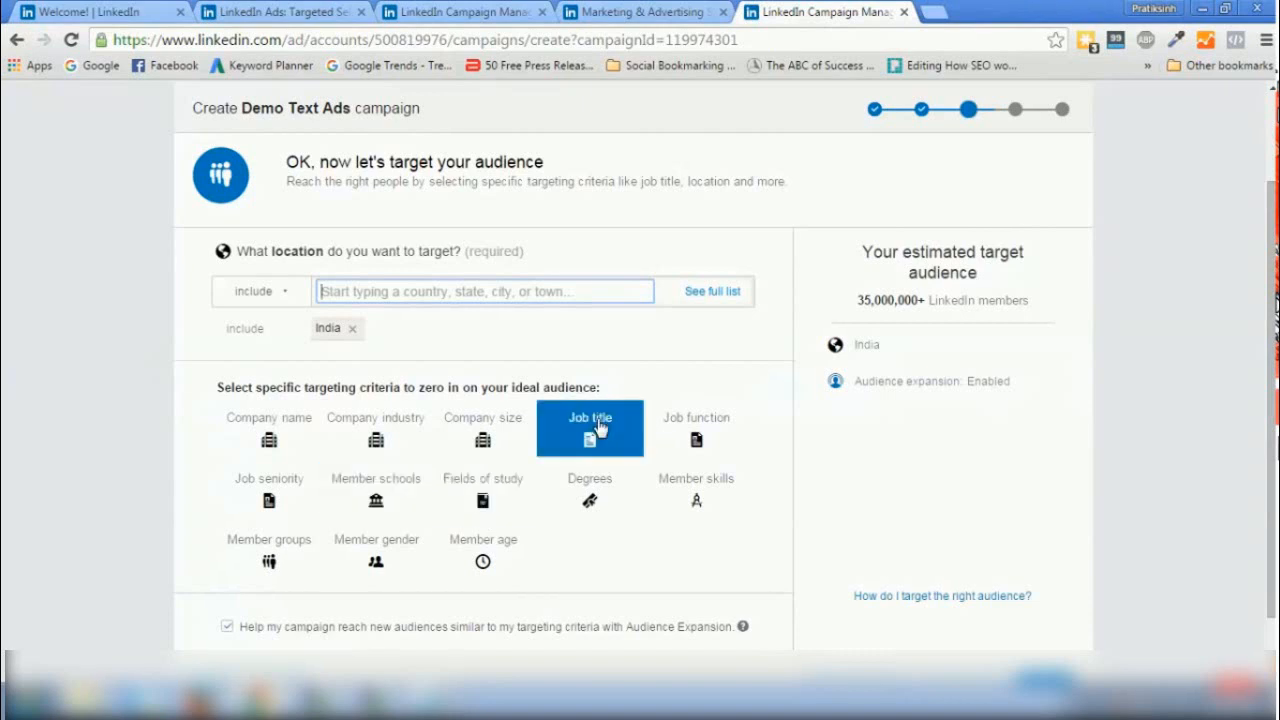
Target the job titles Sales Manager, Sales Director, Sales, Regional Sales Manager and Sales Representative, and check the estimated audience
{"action": "left_click", "coordinate": [595, 427]}
{"action": "left_click", "coordinate": [476, 414]}
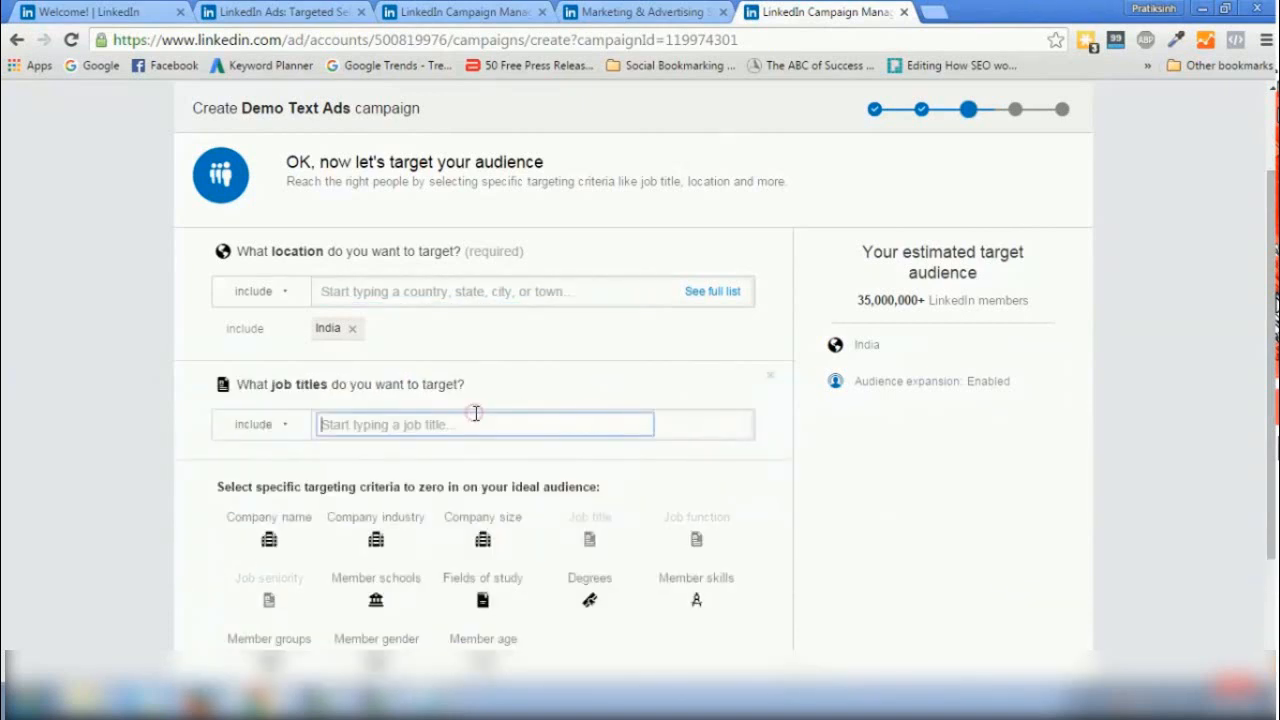
{"action": "type", "text": "sales"}
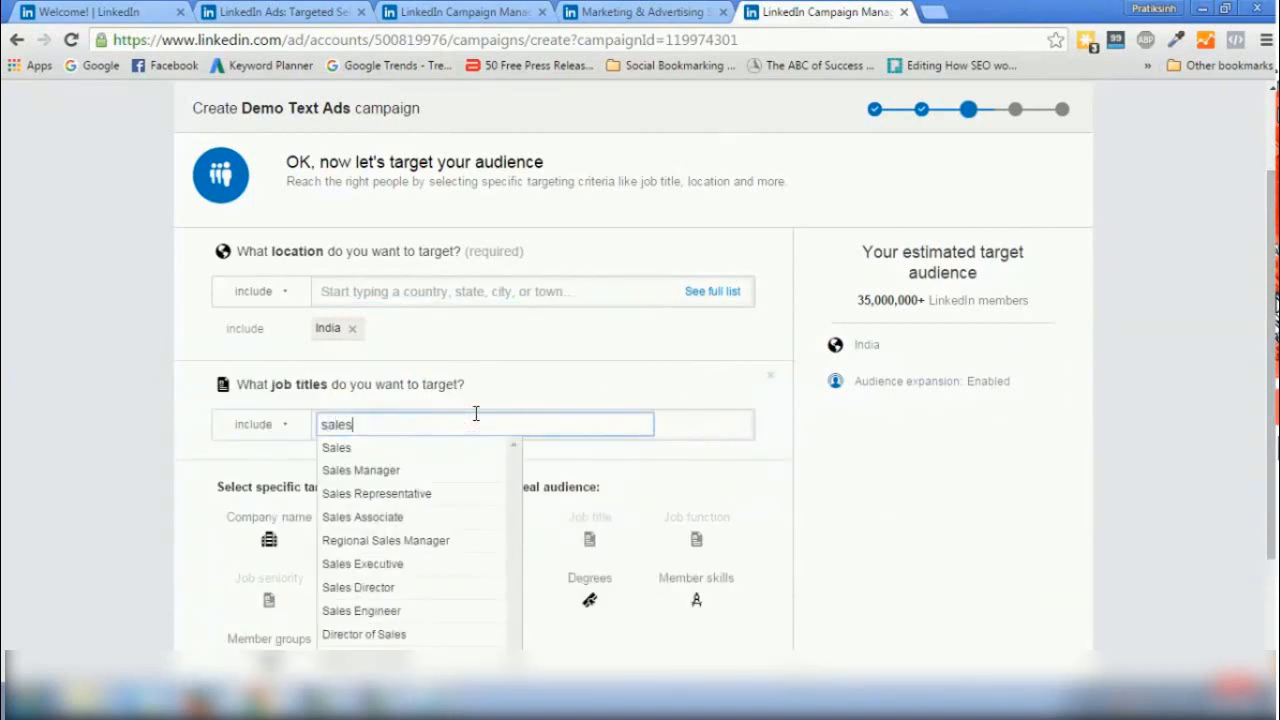
{"action": "left_click", "coordinate": [362, 470]}
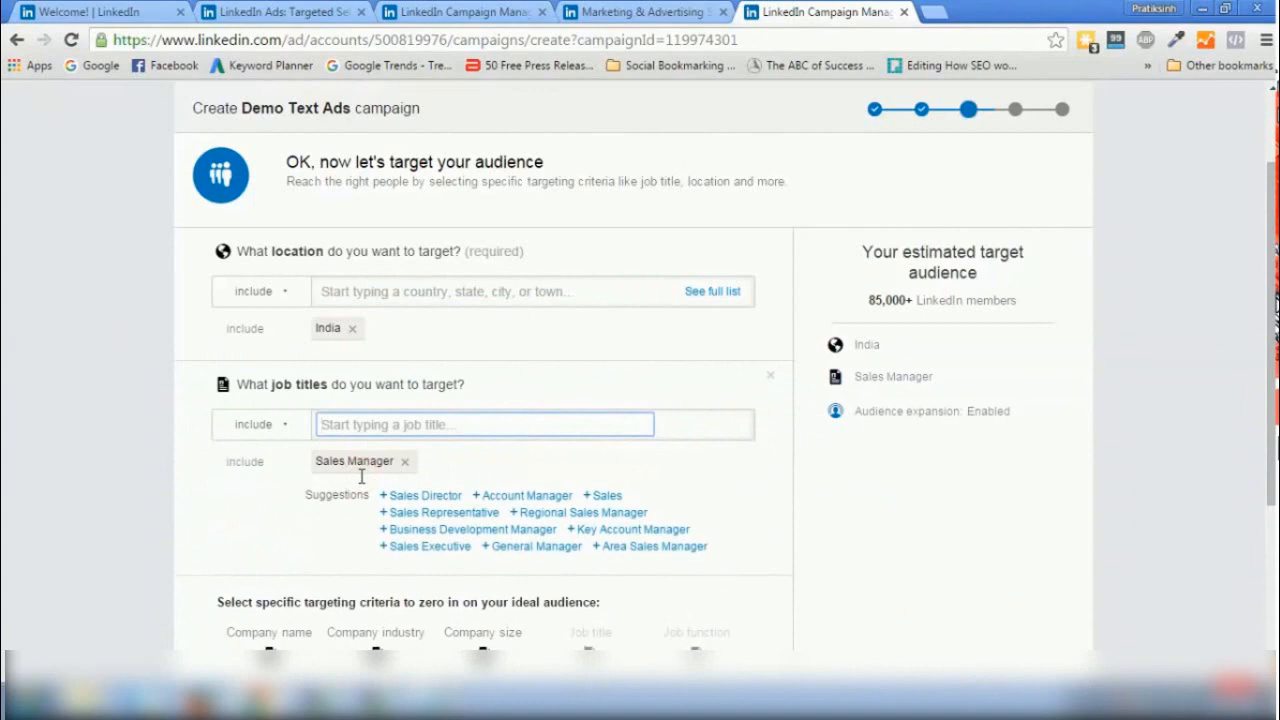
{"action": "left_click", "coordinate": [430, 495]}
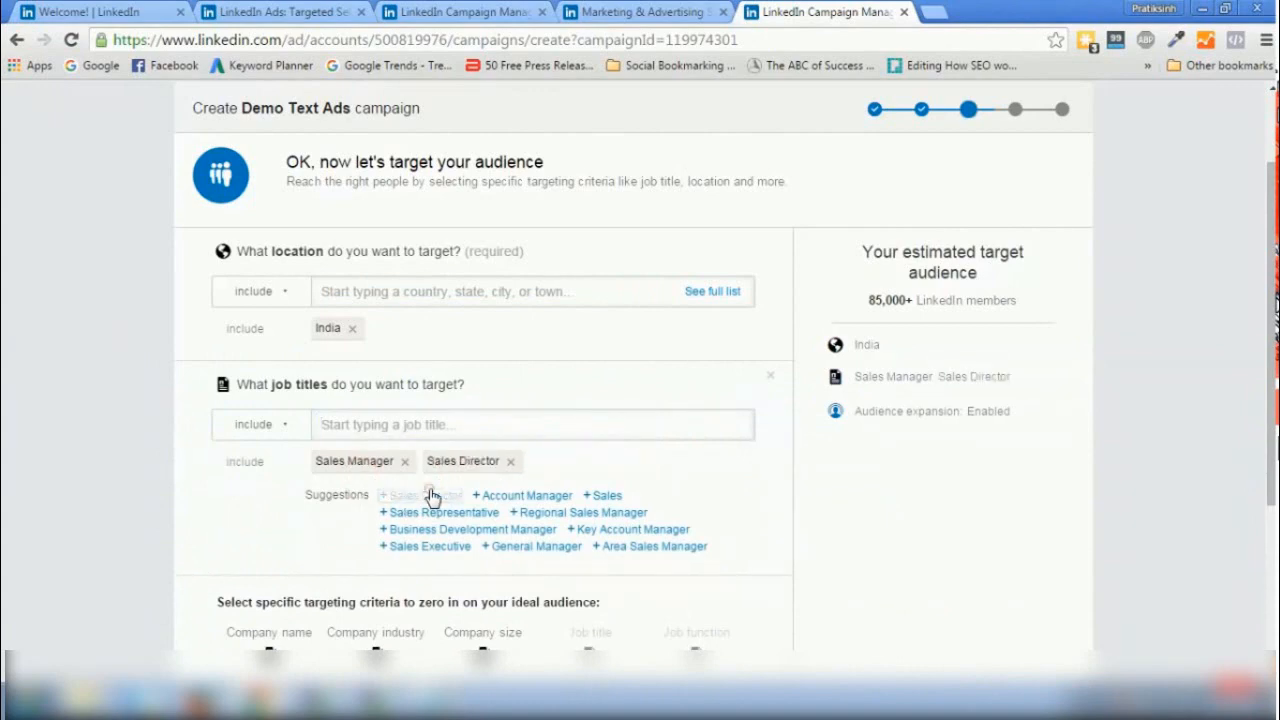
{"action": "left_click", "coordinate": [601, 495]}
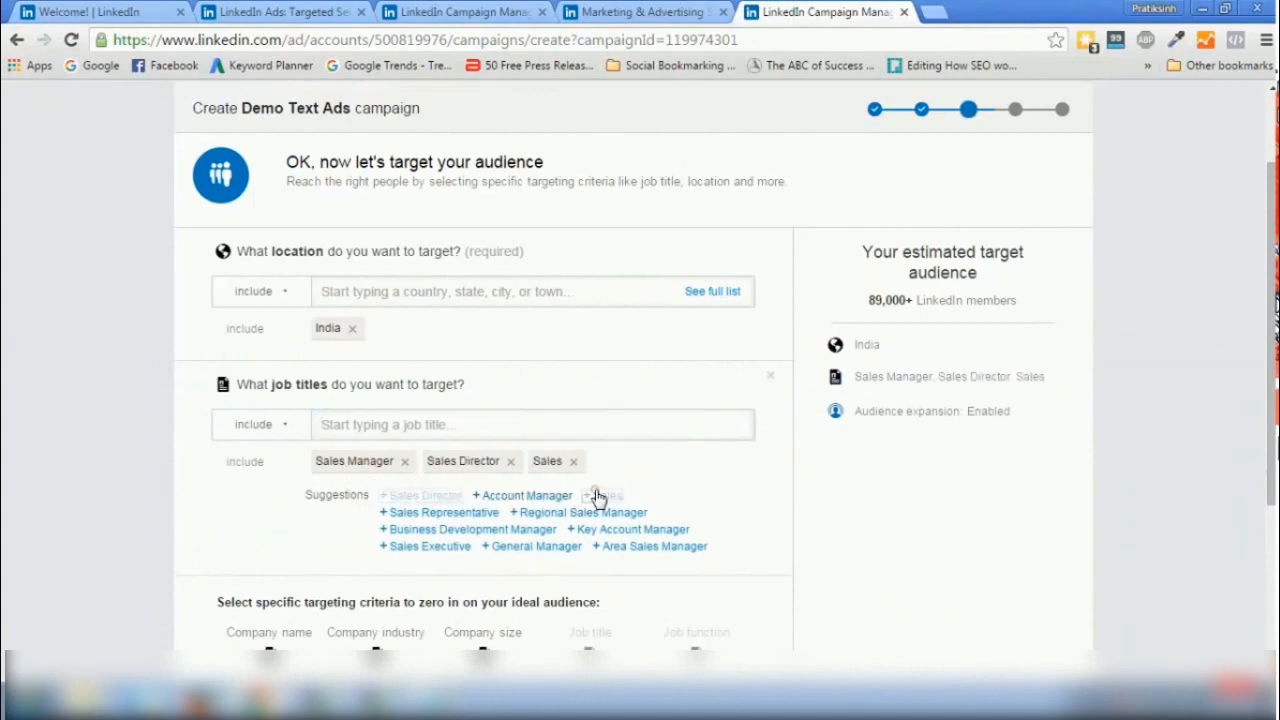
{"action": "left_click", "coordinate": [586, 512]}
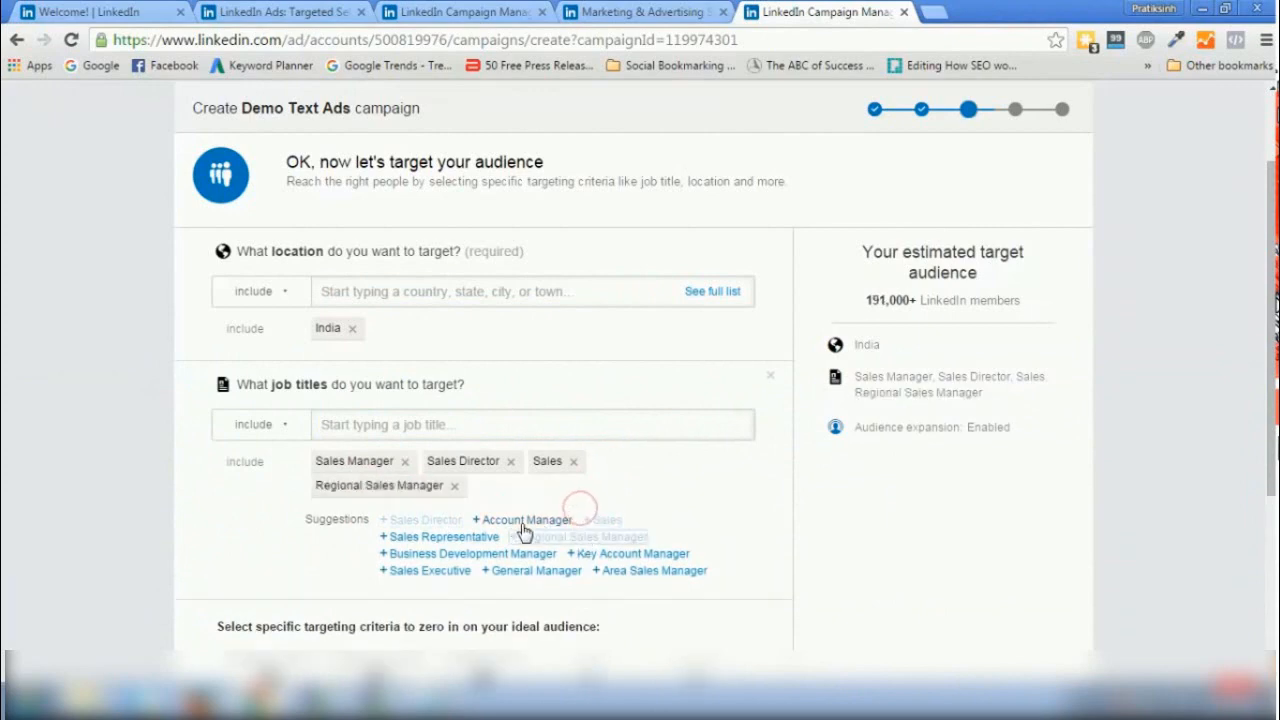
{"action": "left_click", "coordinate": [458, 539]}
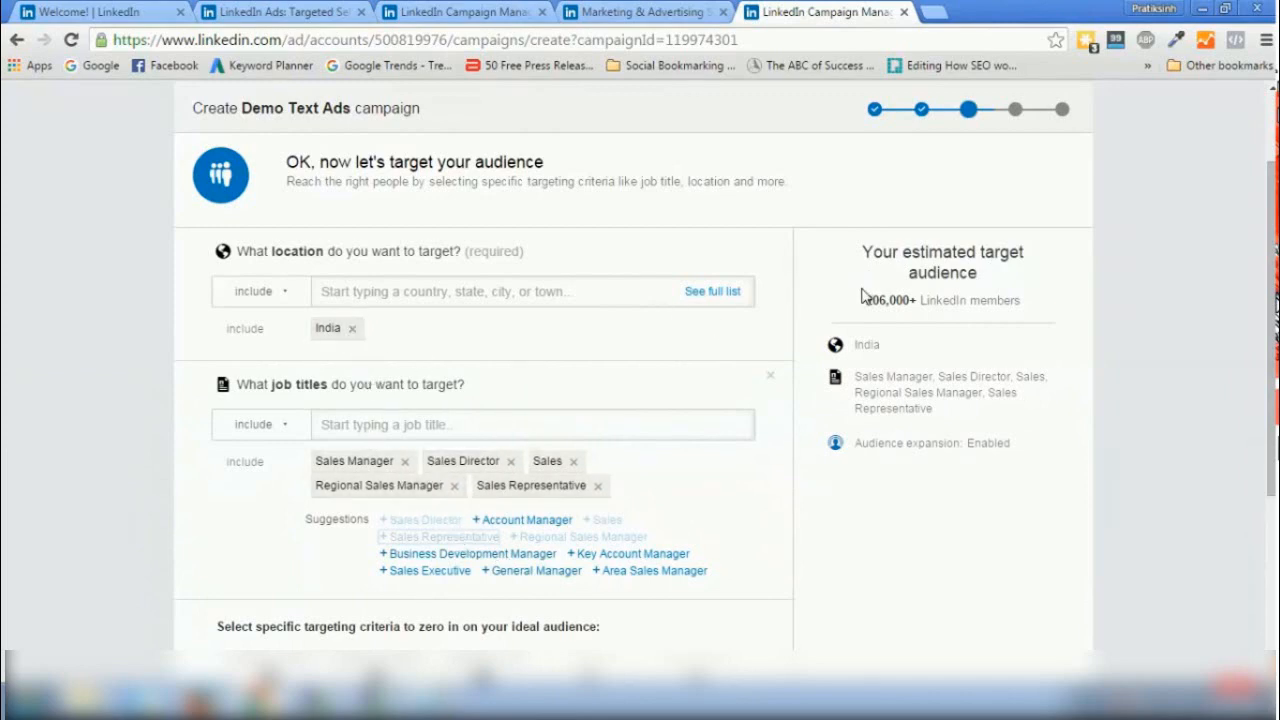
{"action": "left_click_drag", "start_coordinate": [862, 296], "coordinate": [1038, 302]}
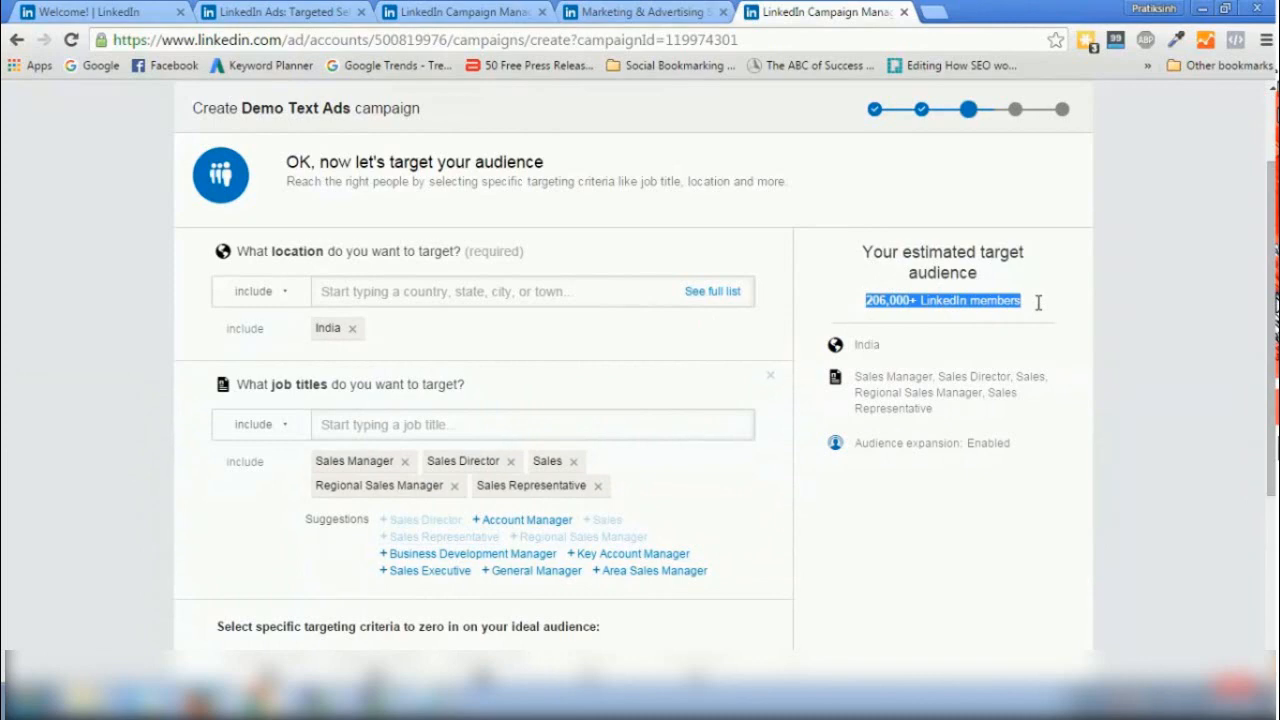
{"action": "left_click", "coordinate": [966, 508]}
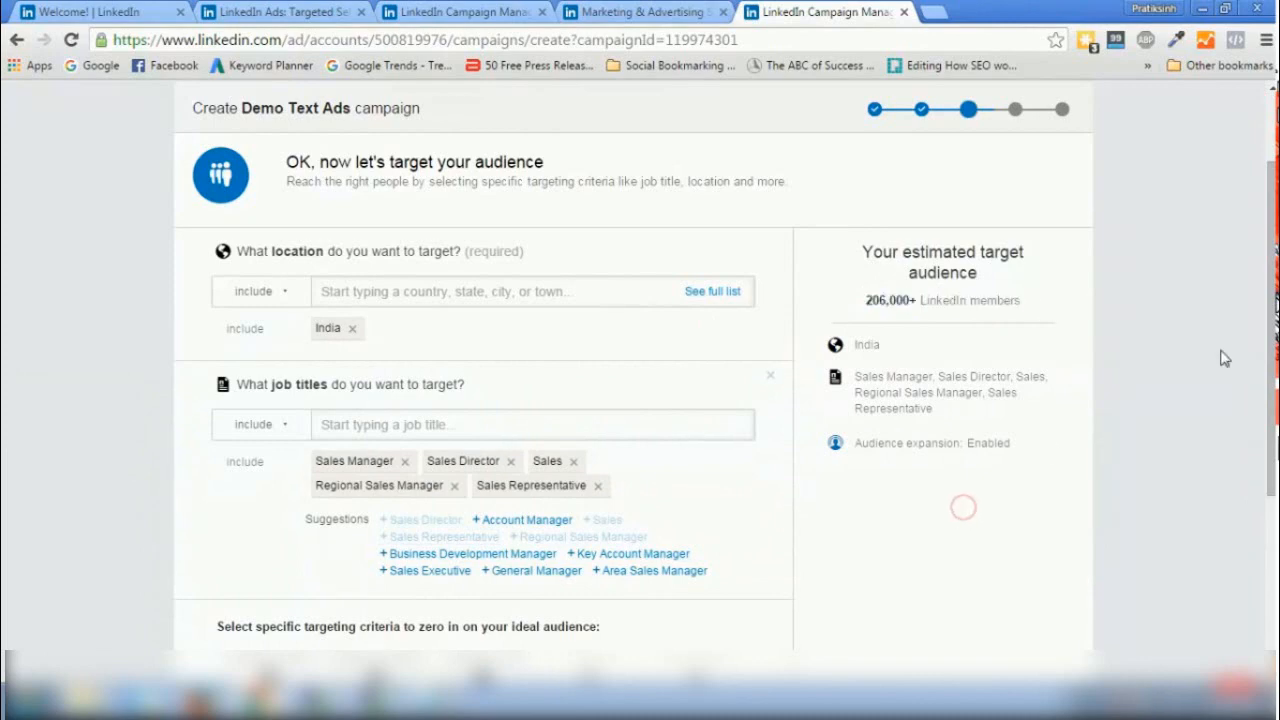
Add the member age criterion and target the 18-24 and 25-34 age groups
{"action": "left_click_drag", "start_coordinate": [1263, 298], "coordinate": [1272, 340]}
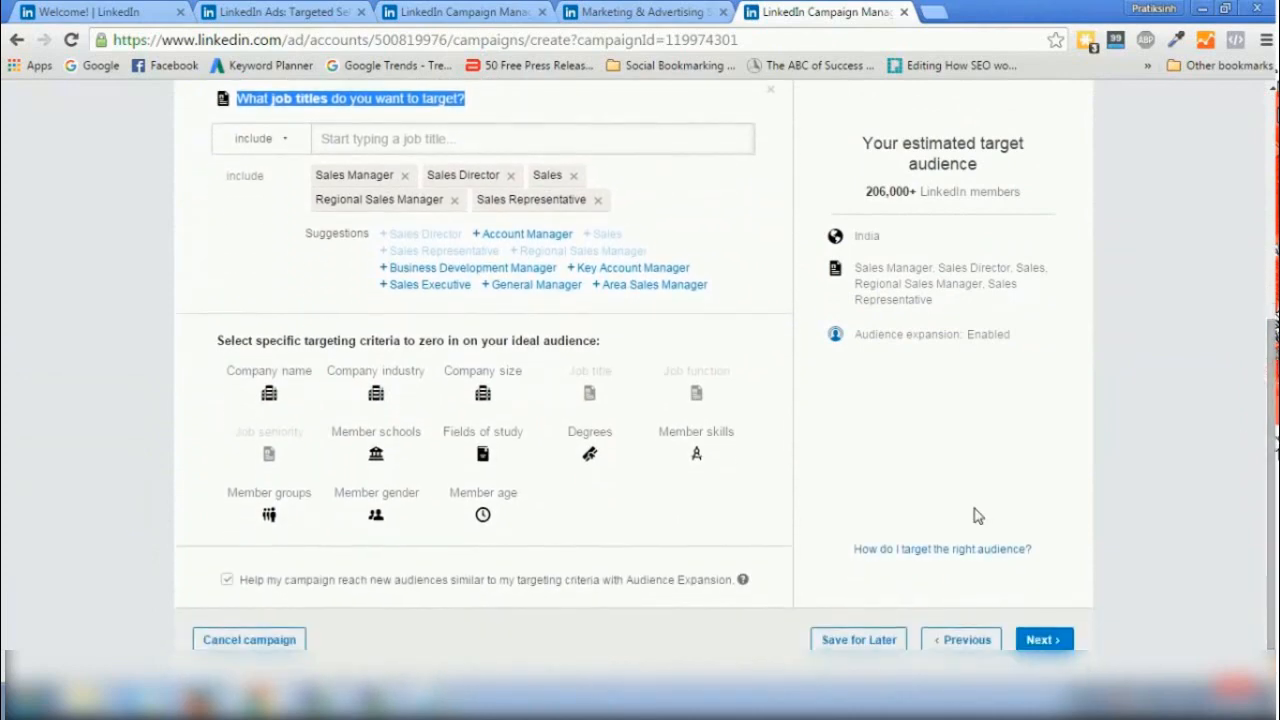
{"action": "left_click", "coordinate": [645, 502]}
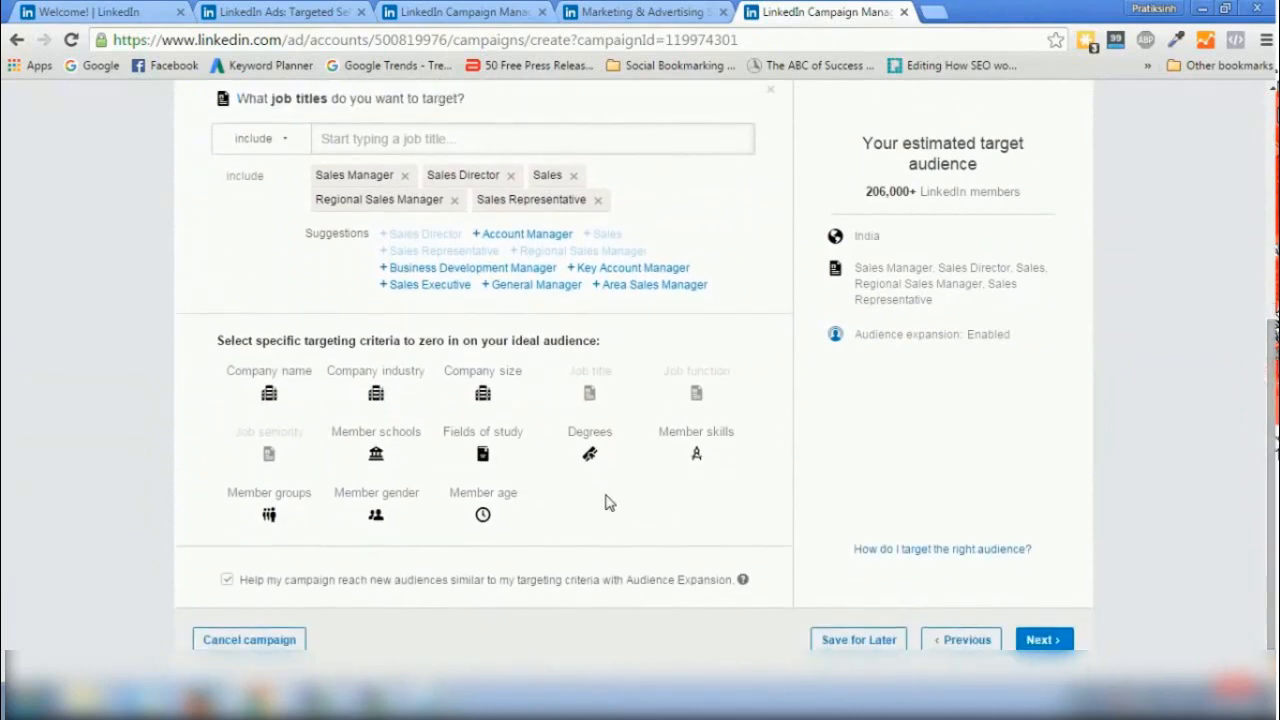
{"action": "left_click", "coordinate": [483, 505]}
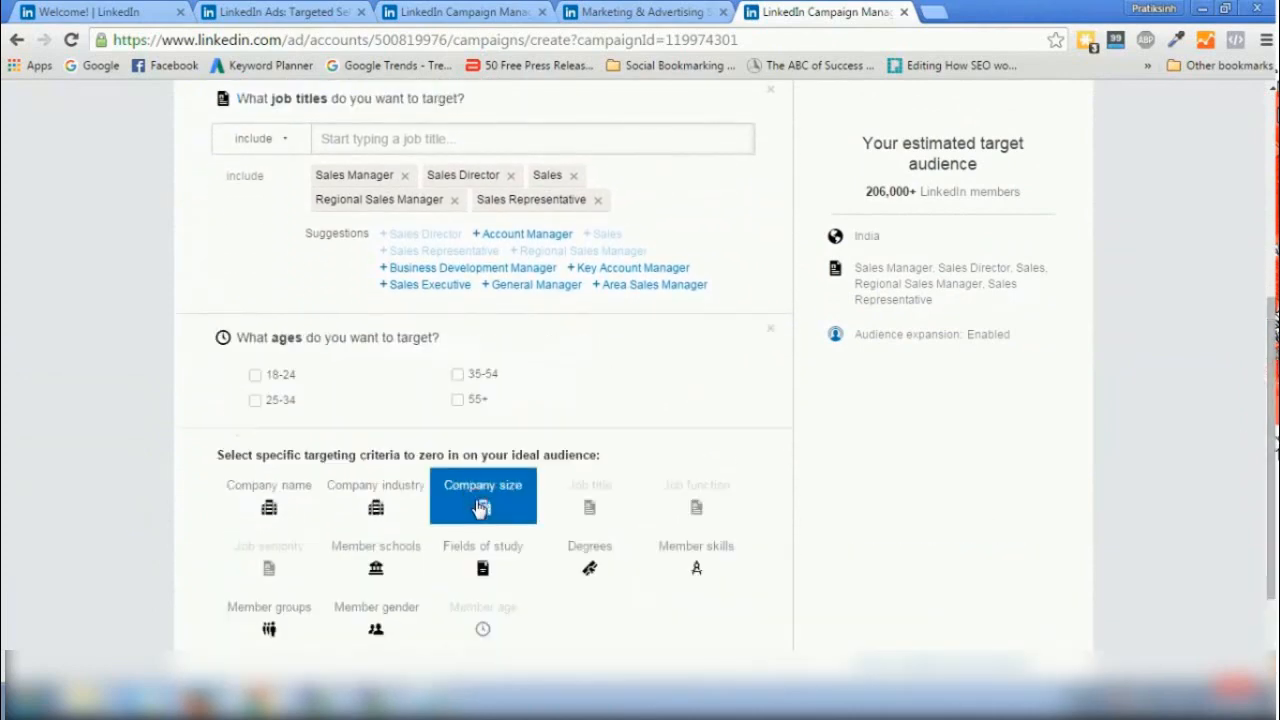
{"action": "left_click", "coordinate": [255, 376]}
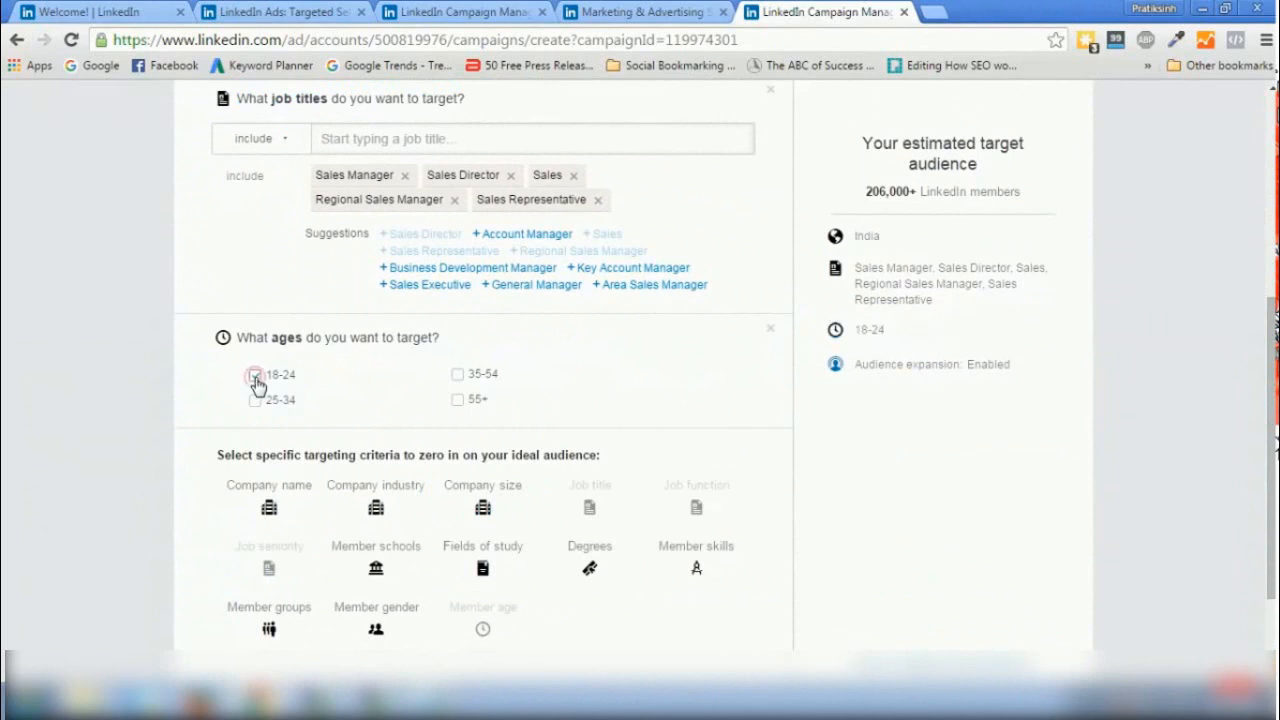
{"action": "left_click", "coordinate": [457, 375]}
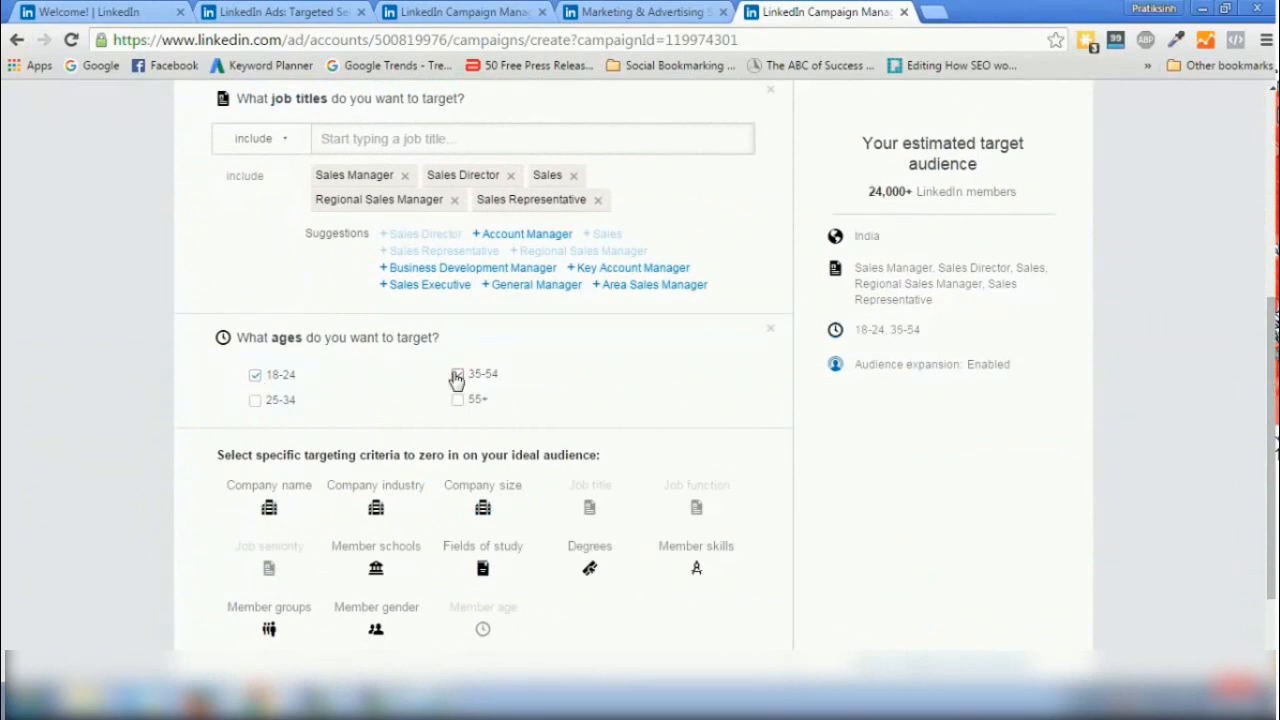
{"action": "left_click", "coordinate": [457, 376]}
{"action": "left_click", "coordinate": [257, 401]}
Add the member gender criterion set to Male and continue to the campaign's bid and budget settings
{"action": "scroll", "coordinate": [1085, 390], "scroll_direction": "down", "scroll_amount": 3}
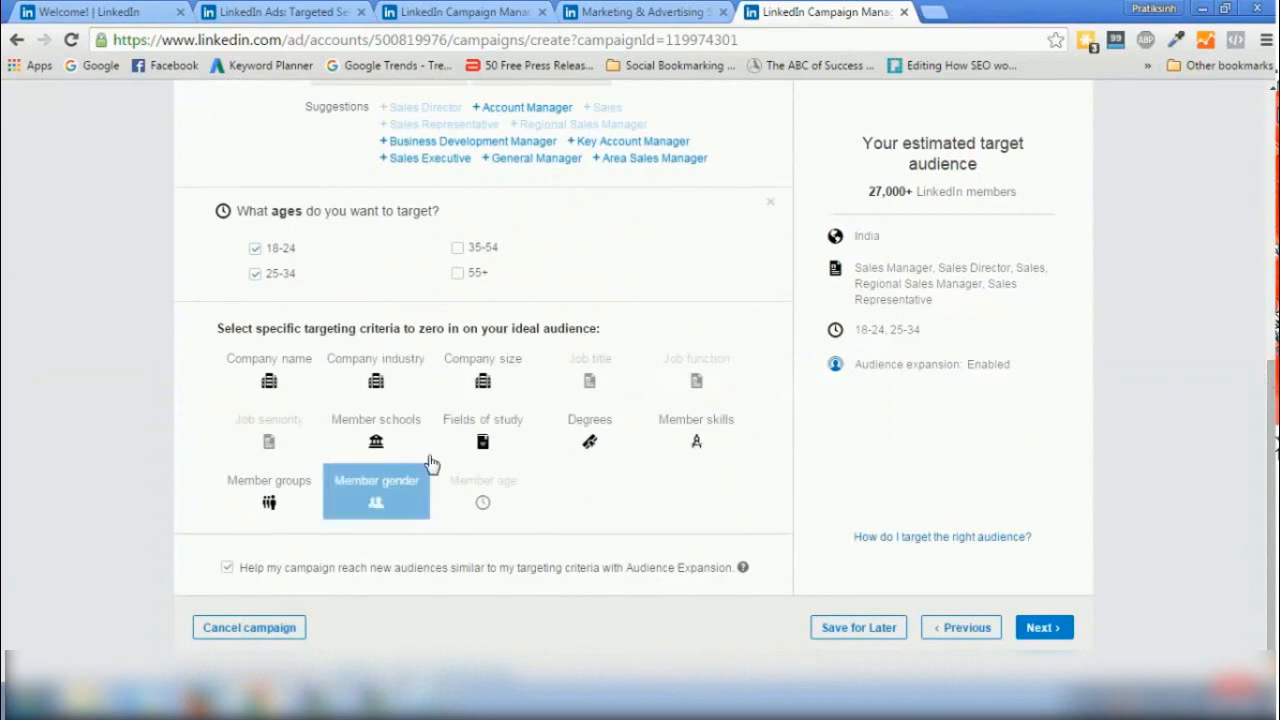
{"action": "left_click", "coordinate": [371, 512]}
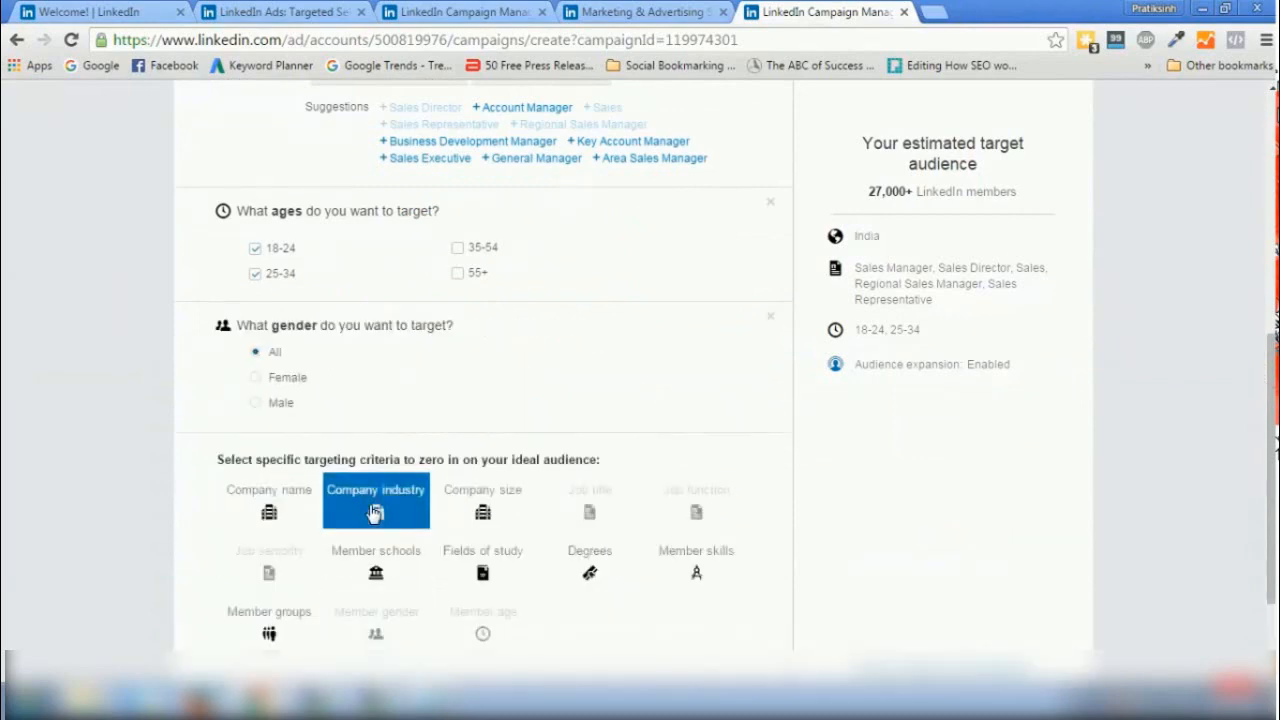
{"action": "left_click", "coordinate": [255, 404]}
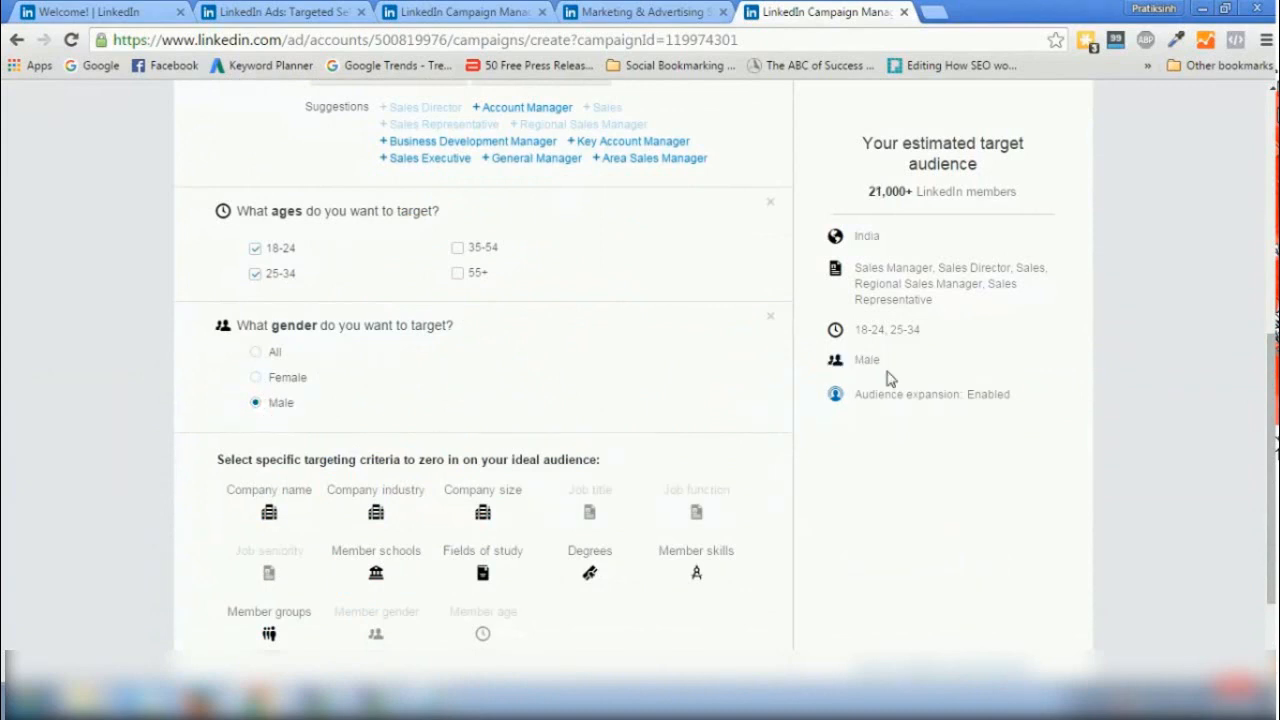
{"action": "scroll", "coordinate": [1090, 365], "scroll_direction": "down", "scroll_amount": 2}
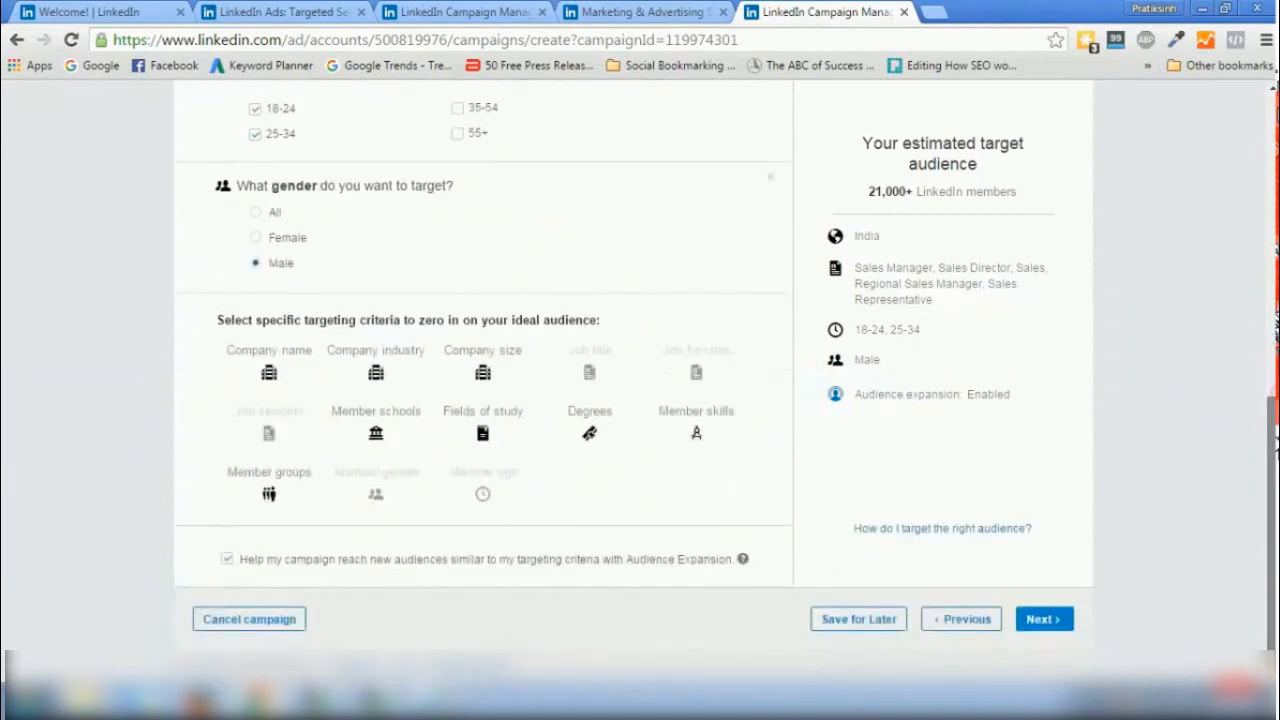
{"action": "left_click", "coordinate": [1030, 624]}
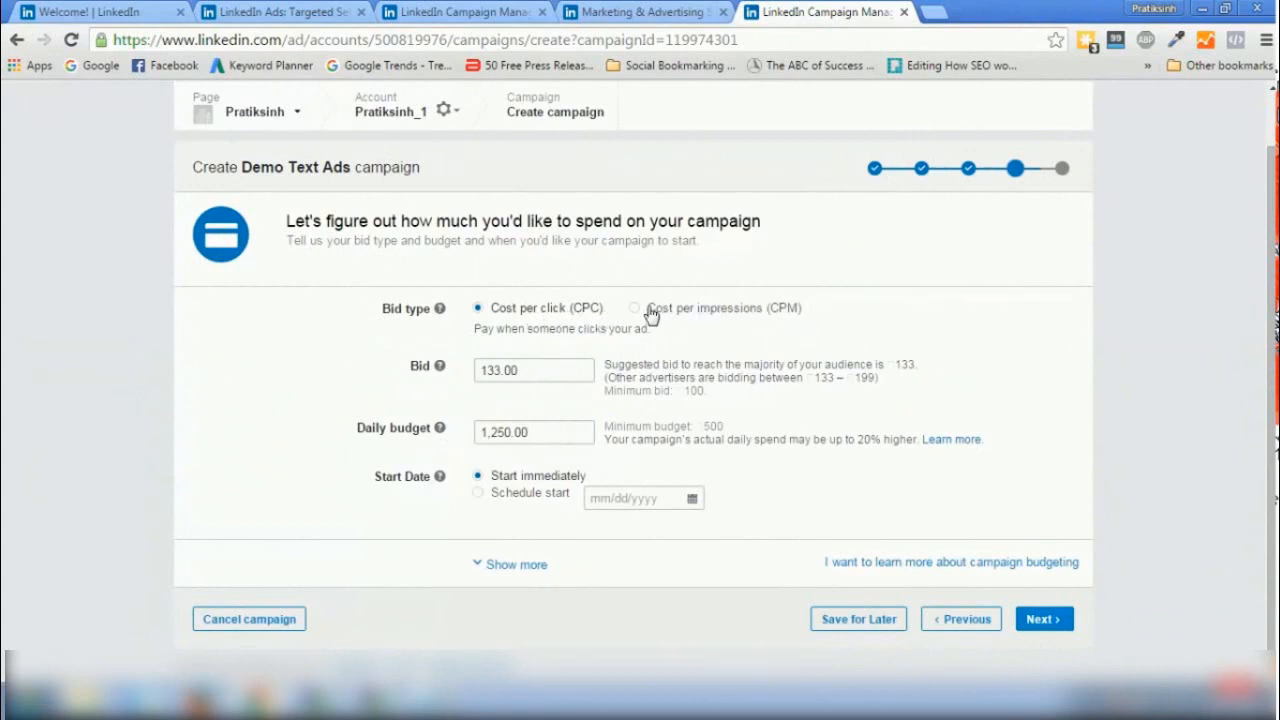
Compare the Cost per impressions (CPM) and Cost per click (CPC) bid types, return to CPC, and examine its minimum bid
{"action": "left_click", "coordinate": [650, 312]}
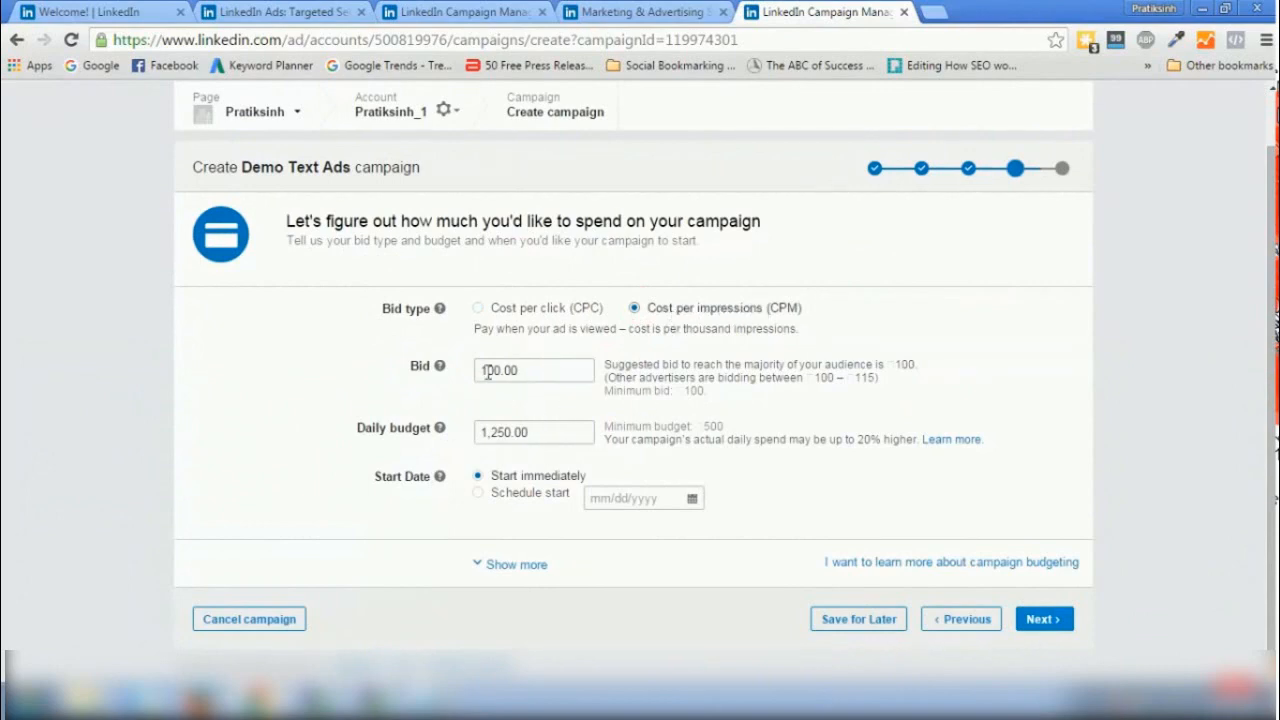
{"action": "left_click", "coordinate": [478, 308]}
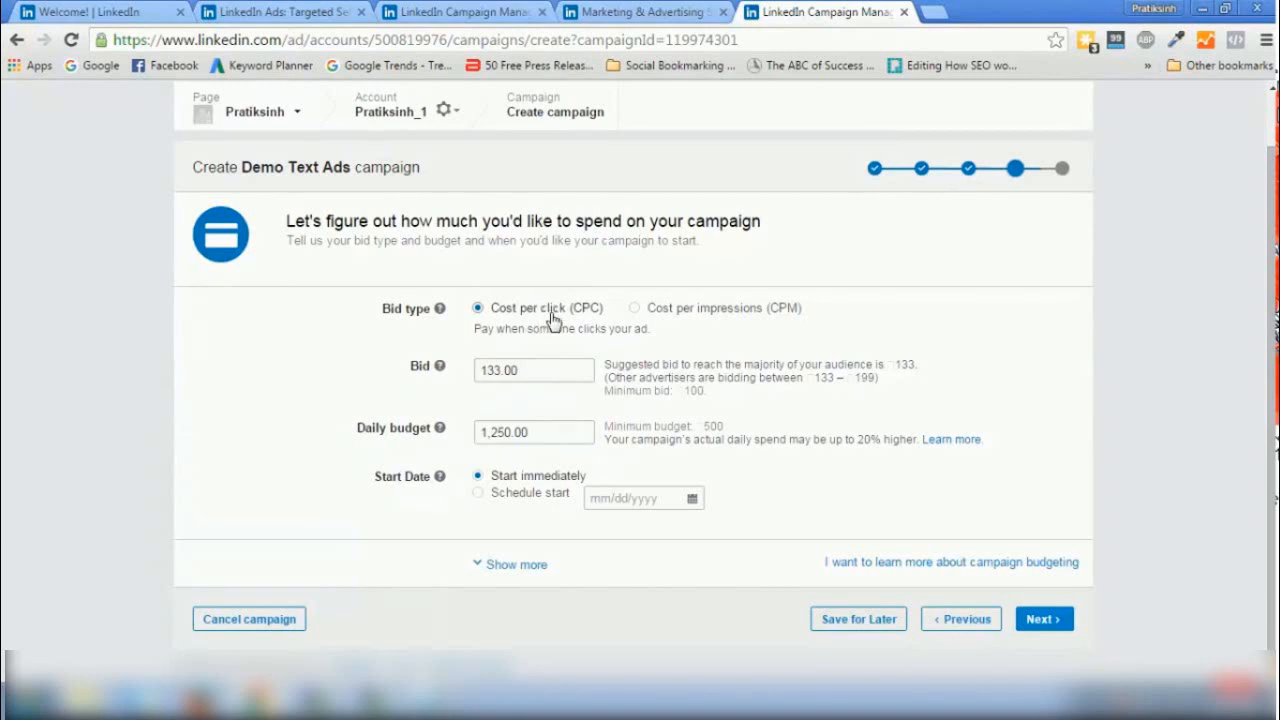
{"action": "left_click_drag", "start_coordinate": [602, 393], "coordinate": [649, 394]}
{"action": "left_click", "coordinate": [649, 394]}
{"action": "left_click", "coordinate": [527, 373]}
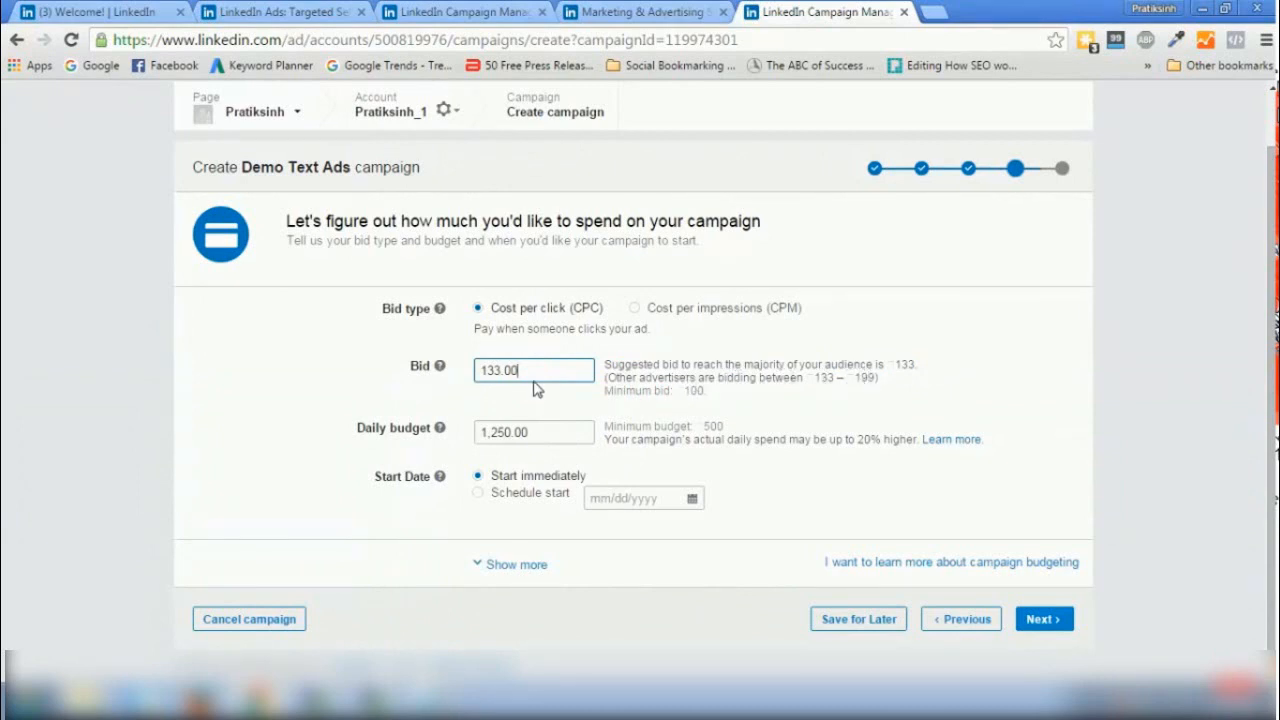
Set the campaign's daily budget to 1,000.00
{"action": "left_click", "coordinate": [529, 425]}
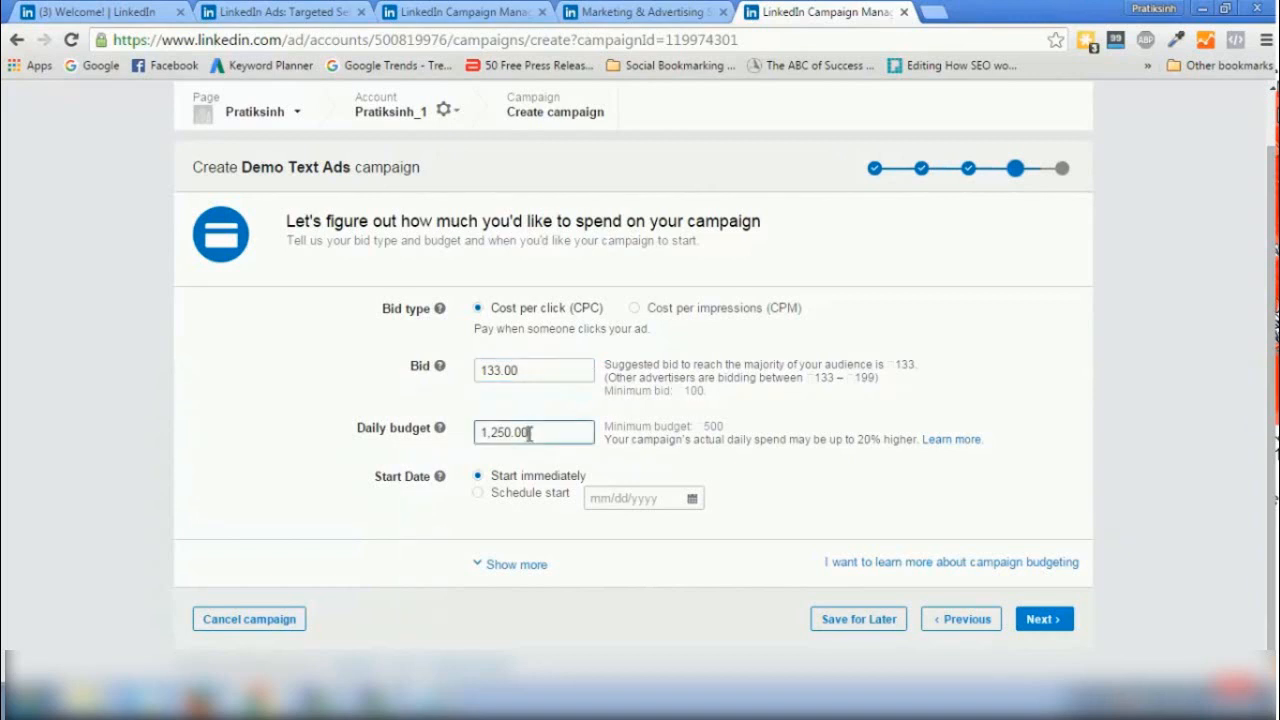
{"action": "double_click", "coordinate": [529, 425]}
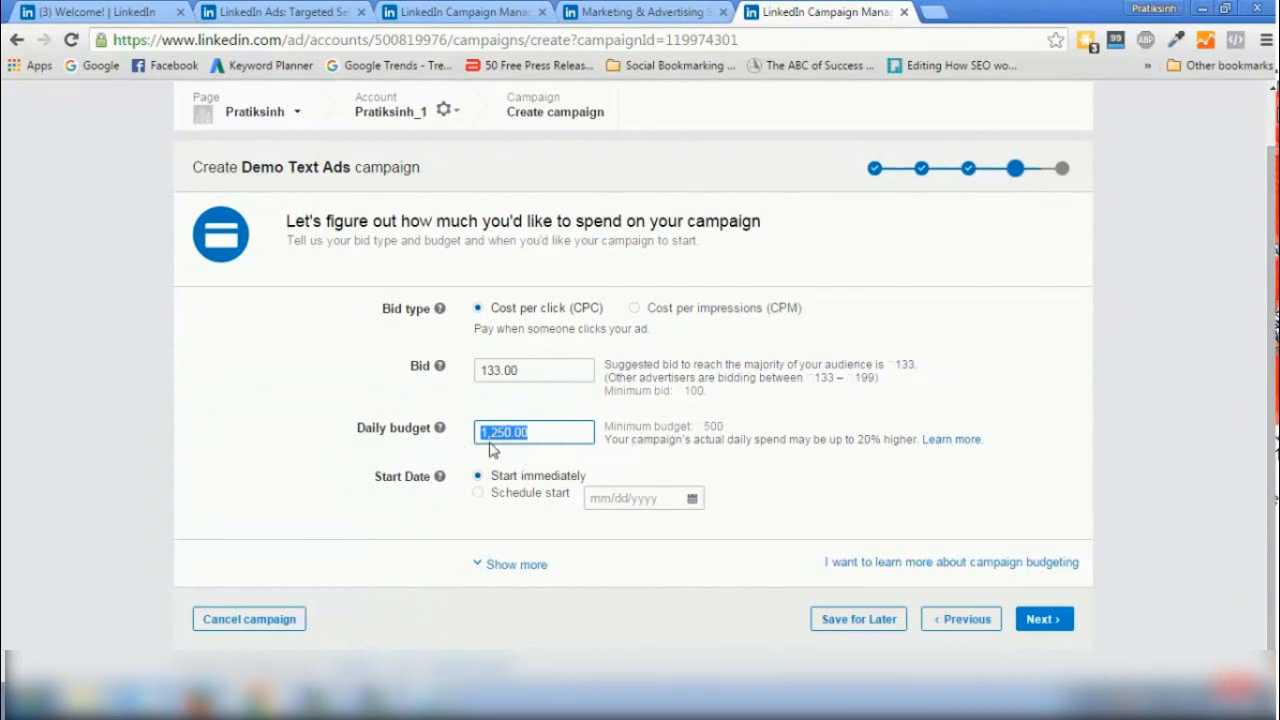
{"action": "type", "text": "1"}
{"action": "left_click", "coordinate": [400, 527]}
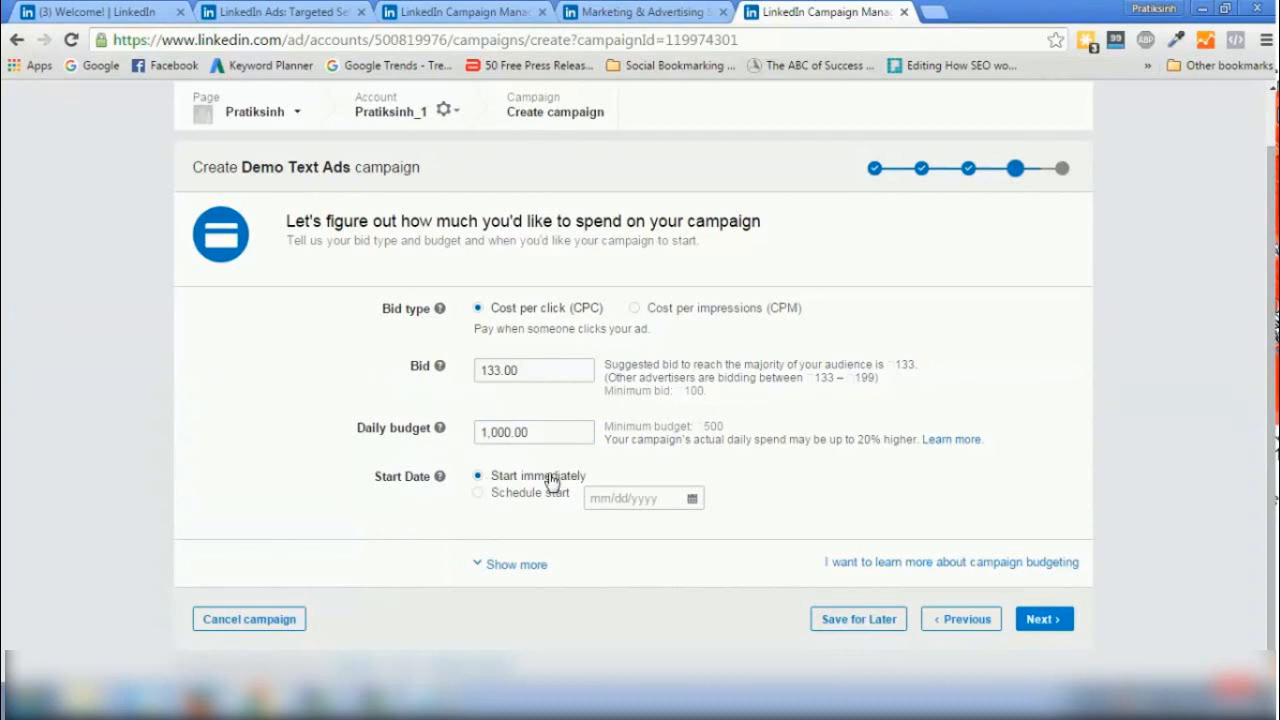
Reveal the campaign's end date setting and set the start date option to Start immediately
{"action": "left_click", "coordinate": [478, 495]}
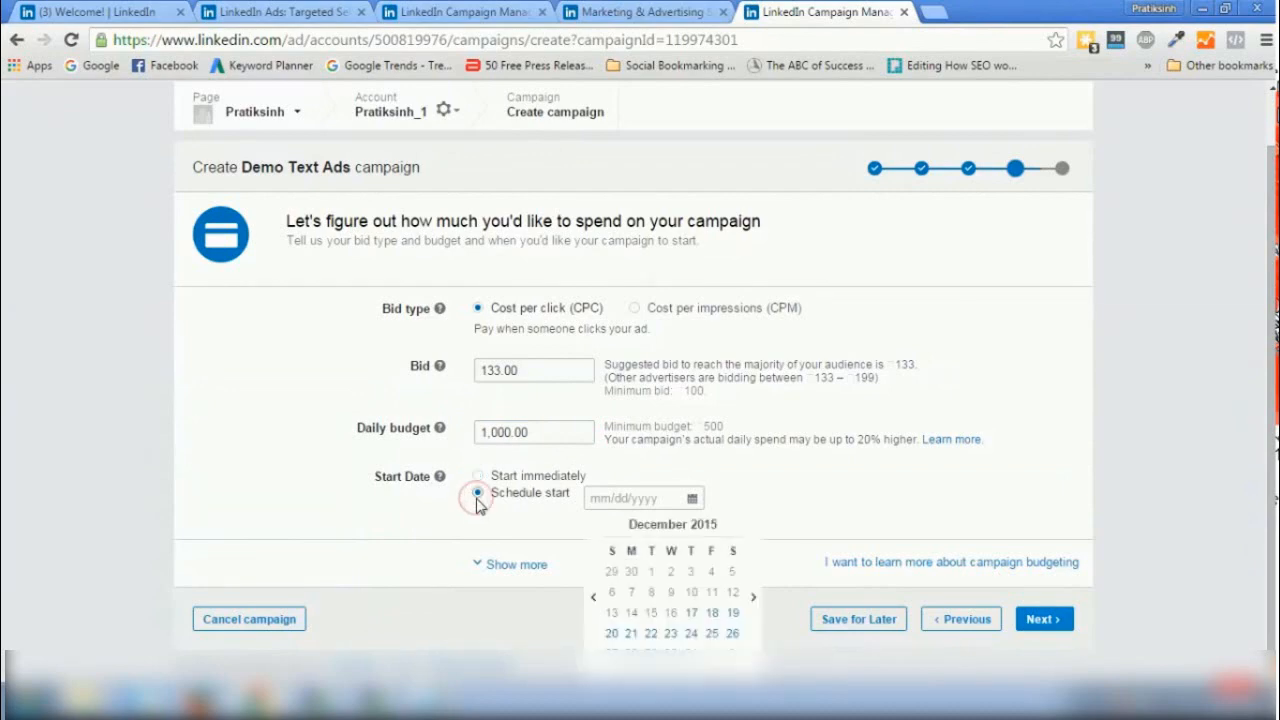
{"action": "left_click", "coordinate": [525, 566]}
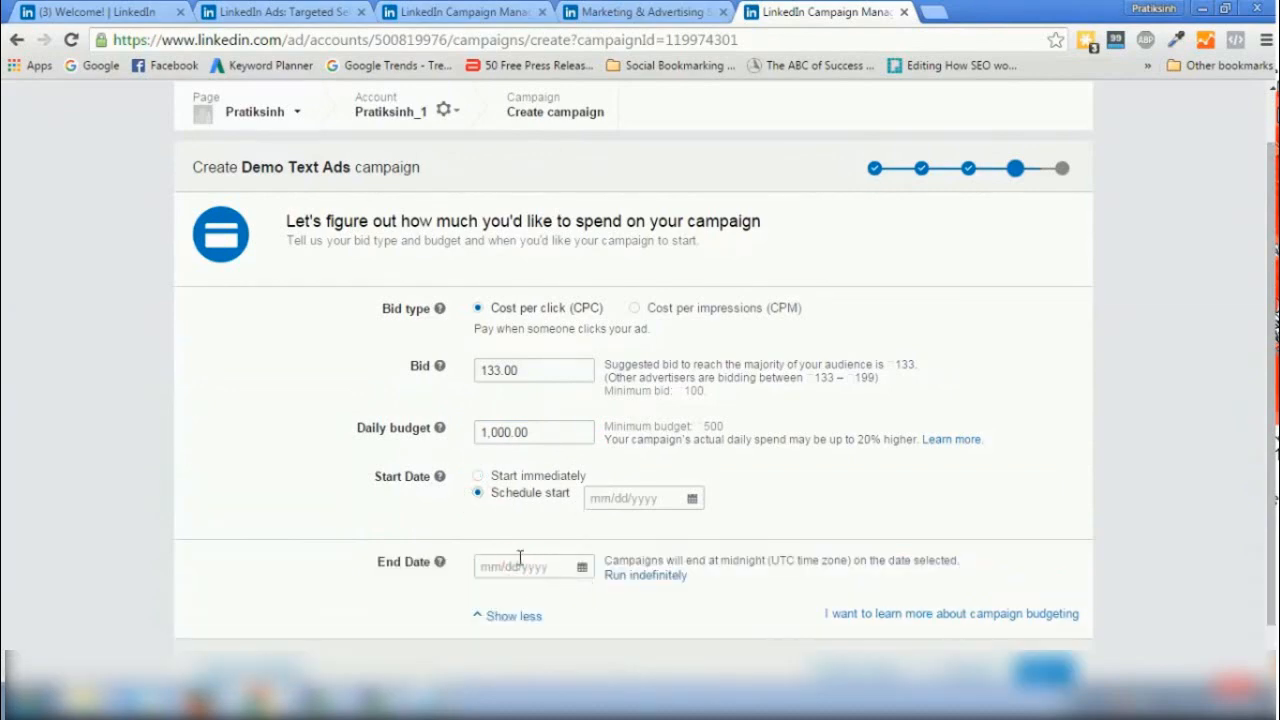
{"action": "left_click", "coordinate": [478, 476]}
{"action": "scroll", "coordinate": [1273, 435], "scroll_direction": "down", "scroll_amount": 1}
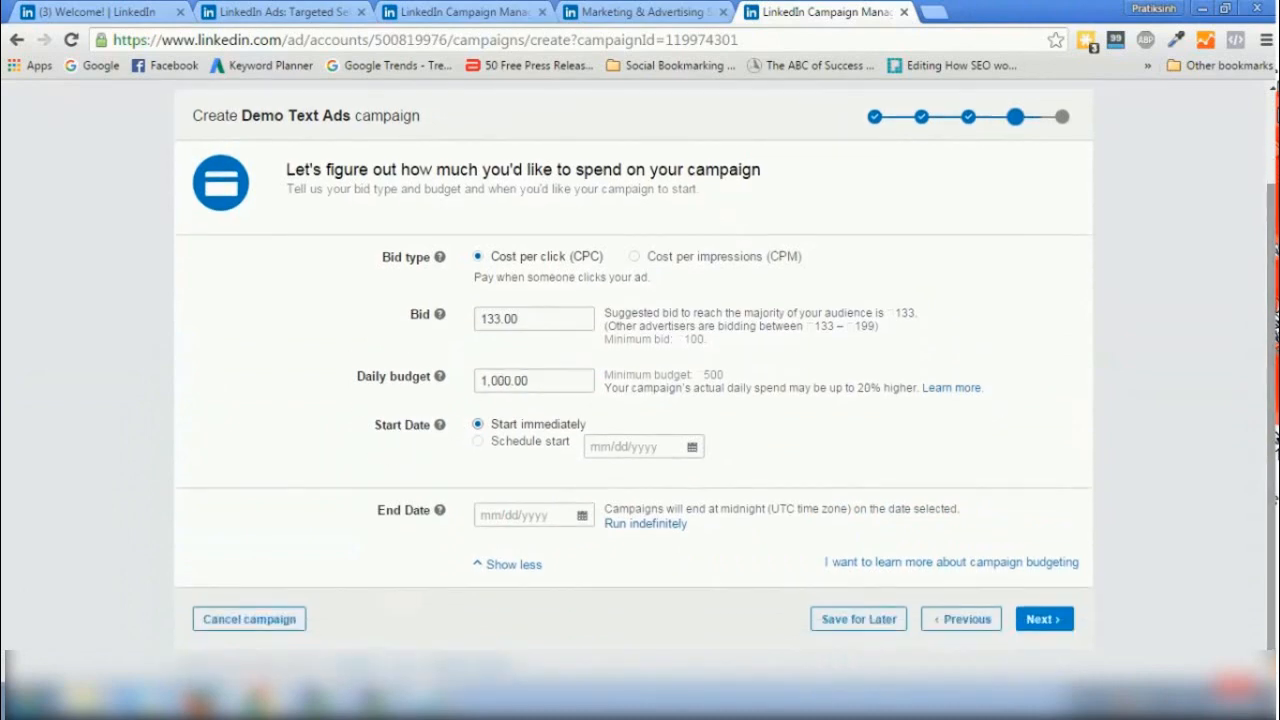
Continue to the campaign's final launch stage and review its account details, billing explanation and payment form
{"action": "left_click", "coordinate": [1040, 620]}
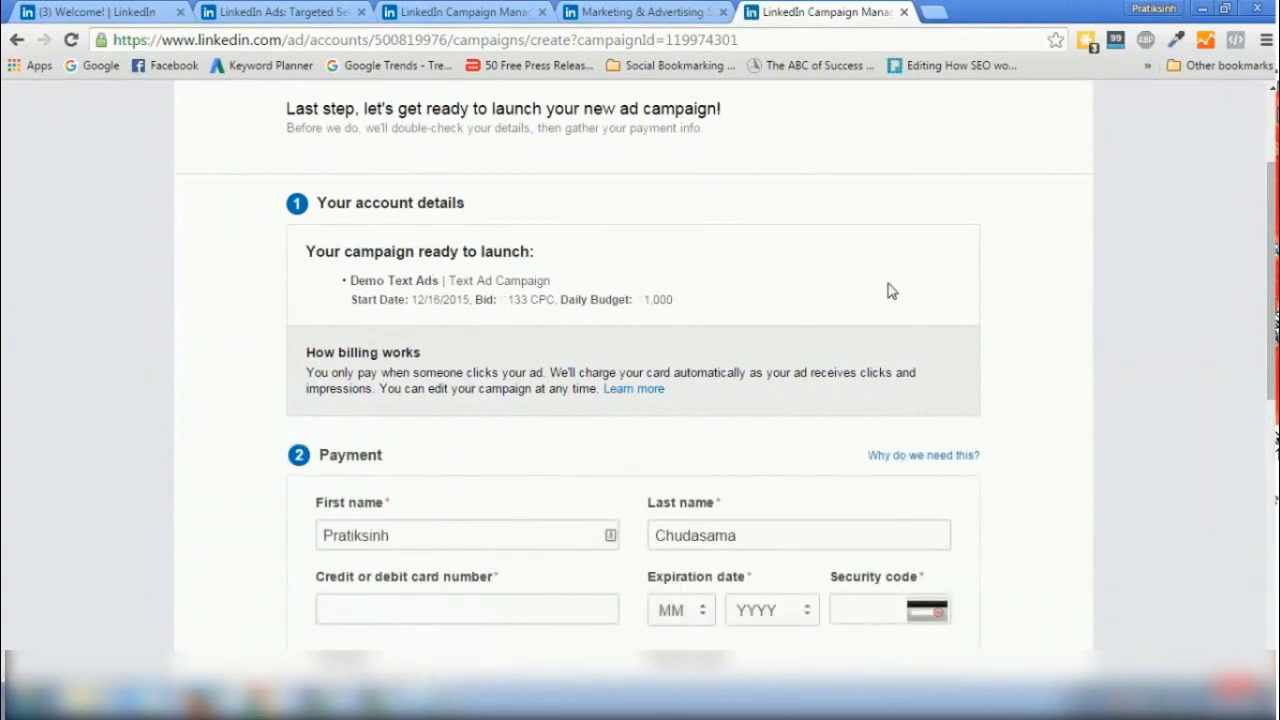
{"action": "scroll", "coordinate": [1272, 250], "scroll_direction": "down", "scroll_amount": 3}
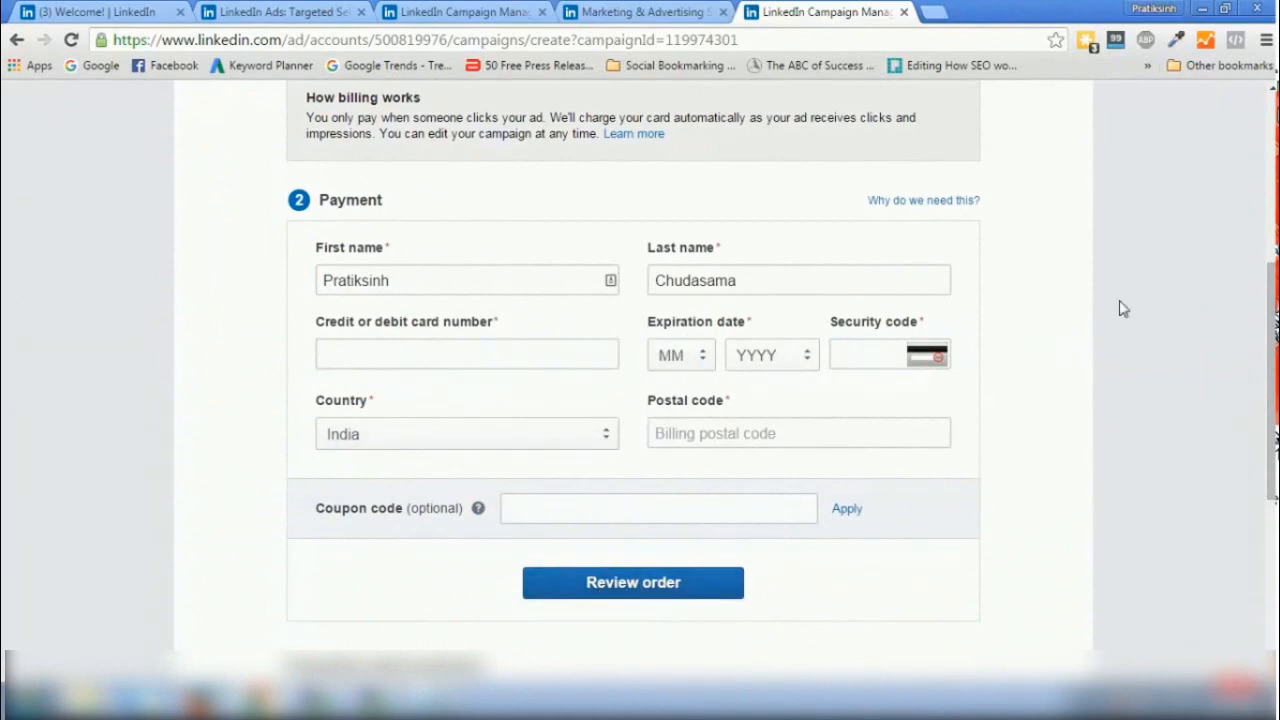
{"action": "scroll", "coordinate": [1275, 440], "scroll_direction": "up", "scroll_amount": 5}
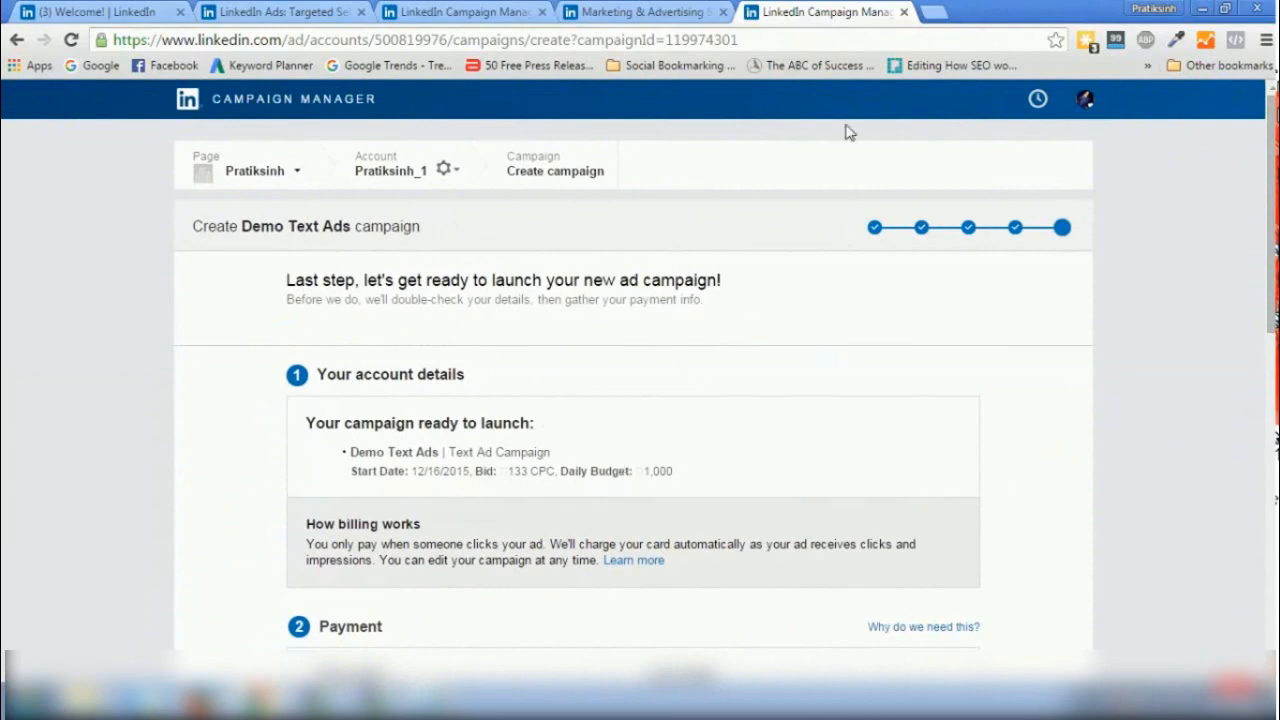
Close the text ad campaign page and open the Sponsored Updates product page from the Marketing Solutions page
{"action": "left_click", "coordinate": [903, 12]}
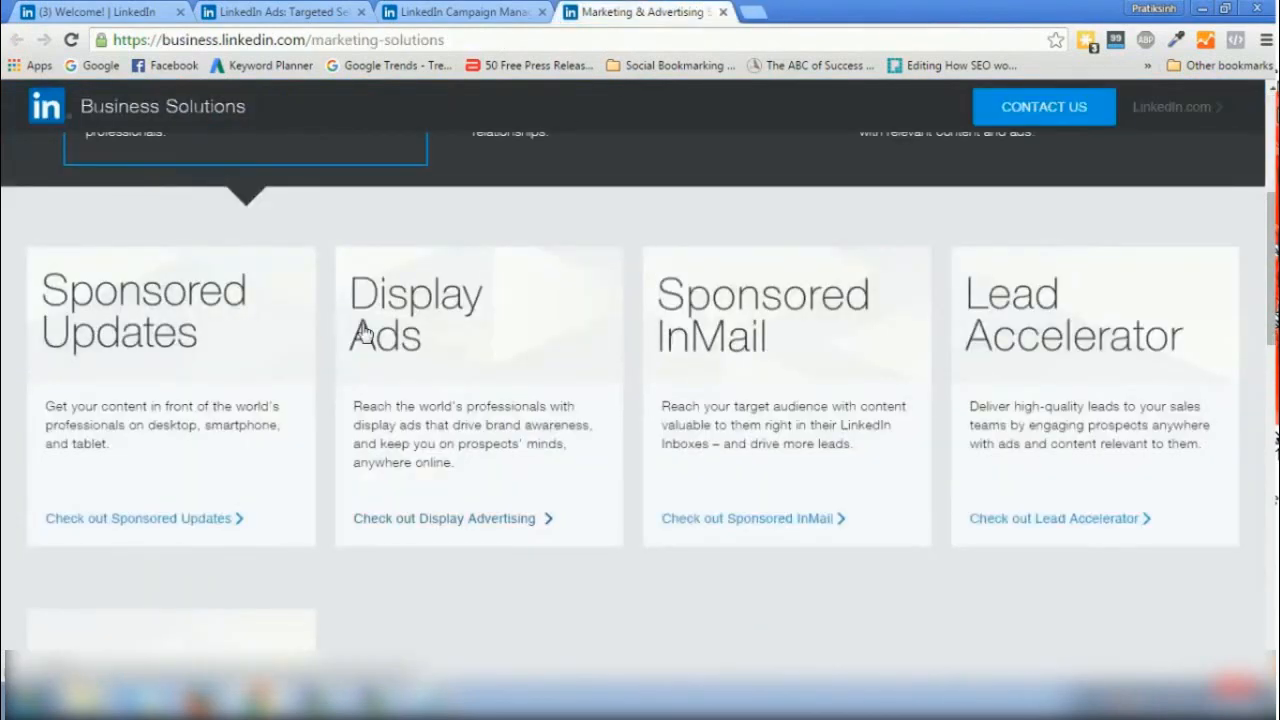
{"action": "middle_click", "coordinate": [224, 521]}
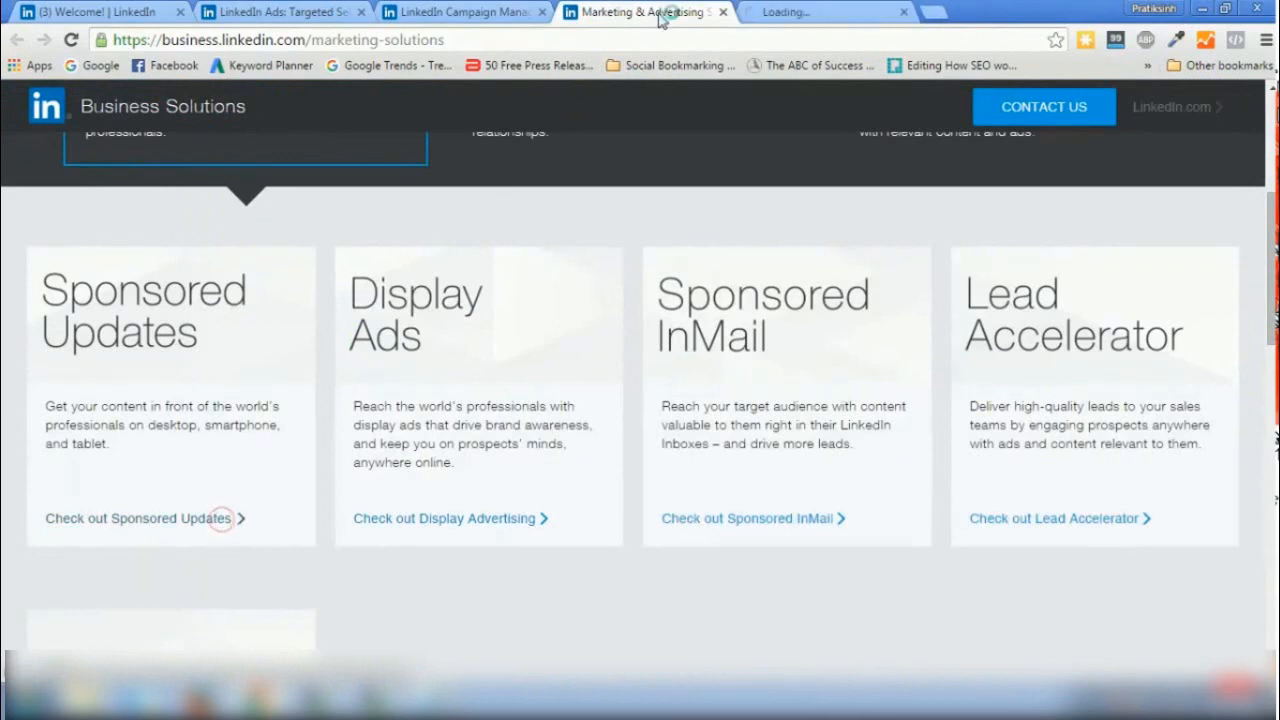
{"action": "left_click", "coordinate": [795, 11]}
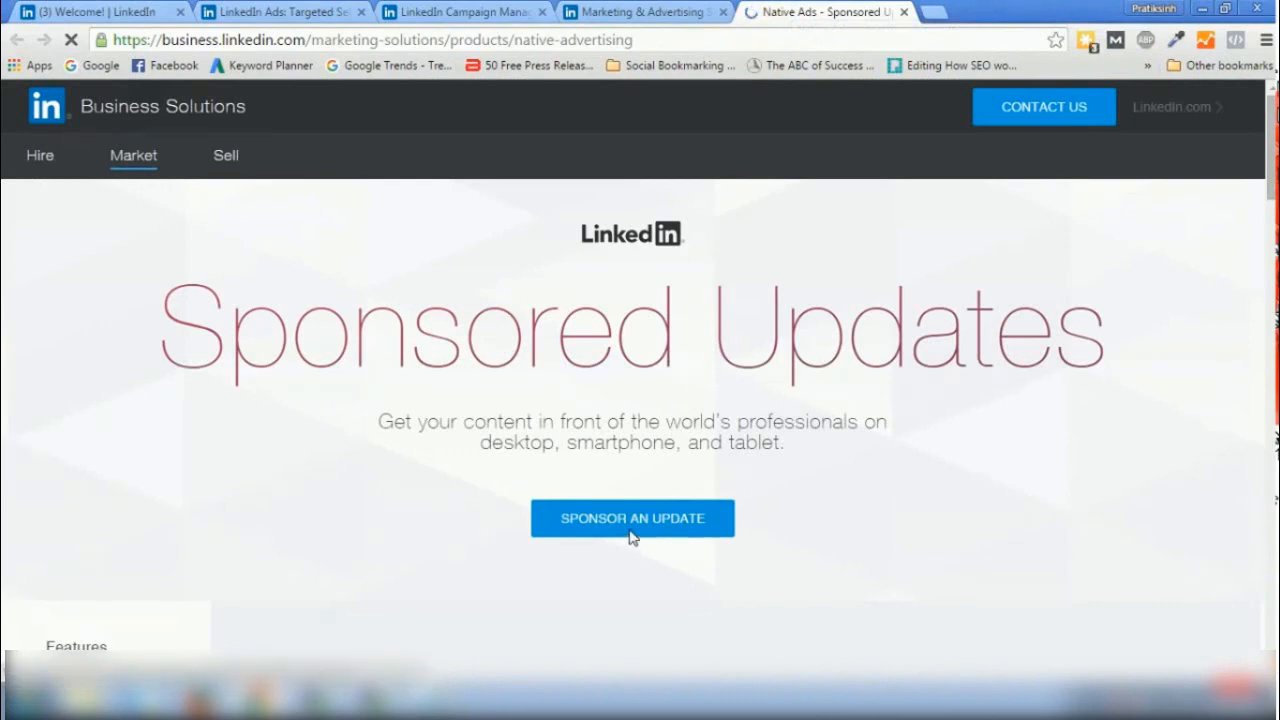
Return to the Campaign Manager accounts overview, start adding an ad account and link it to the existing company page
{"action": "left_click", "coordinate": [457, 11]}
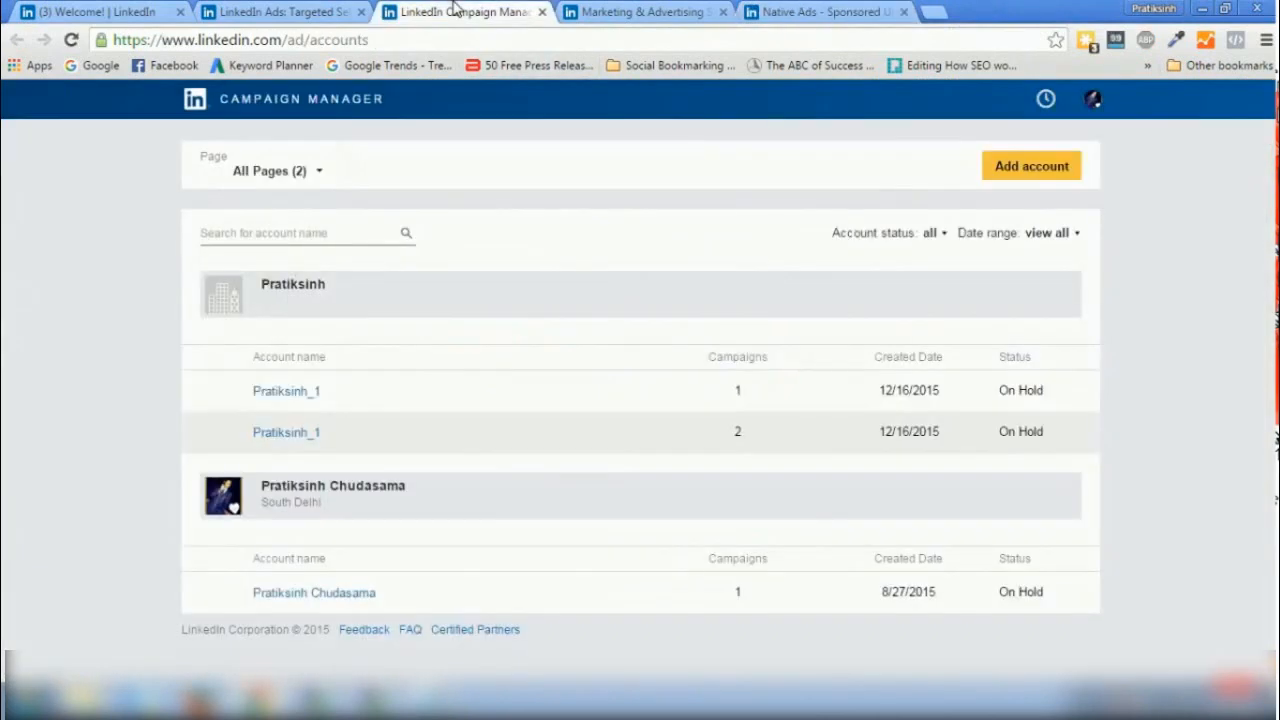
{"action": "left_click", "coordinate": [1028, 176]}
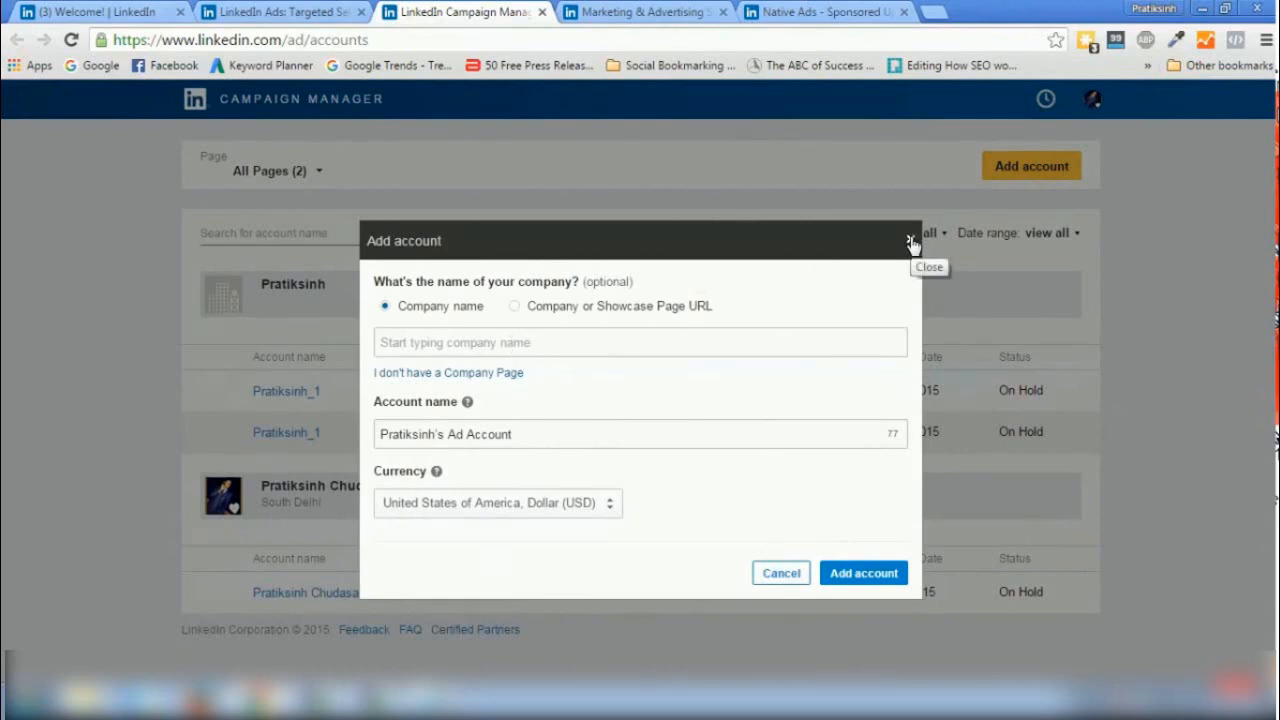
{"action": "left_click", "coordinate": [558, 353]}
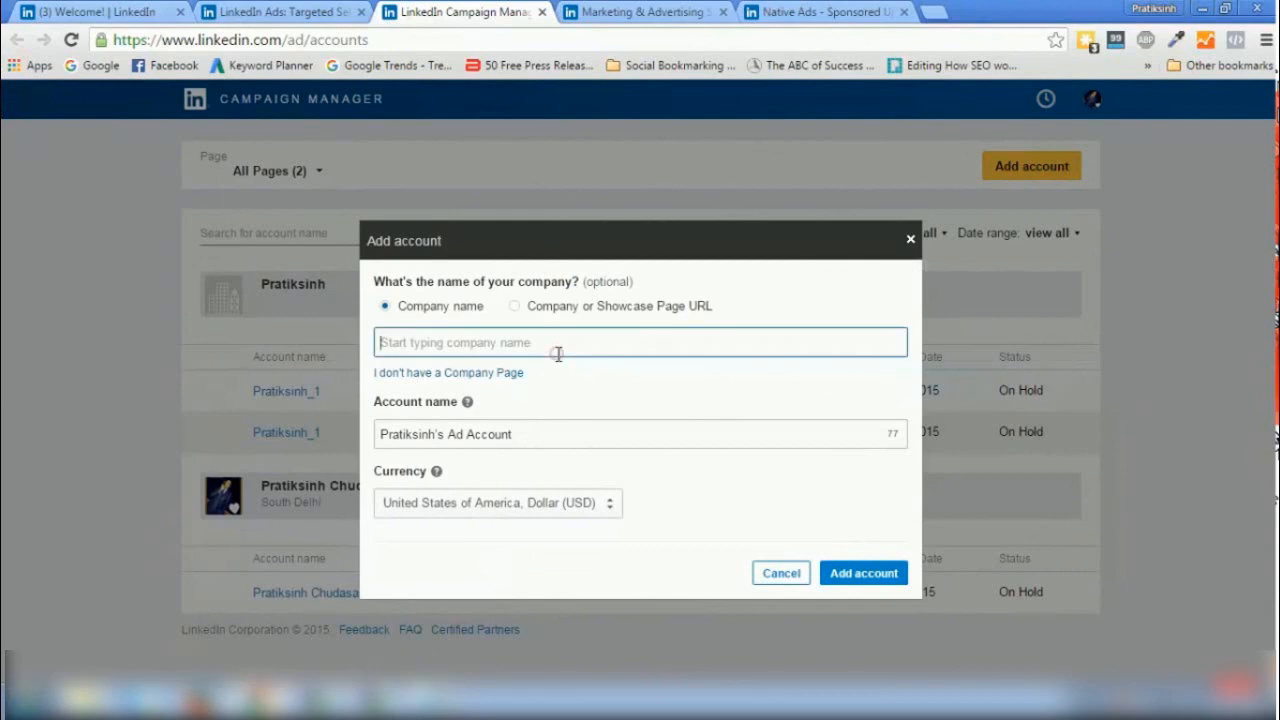
{"action": "type", "text": "Pratik"}
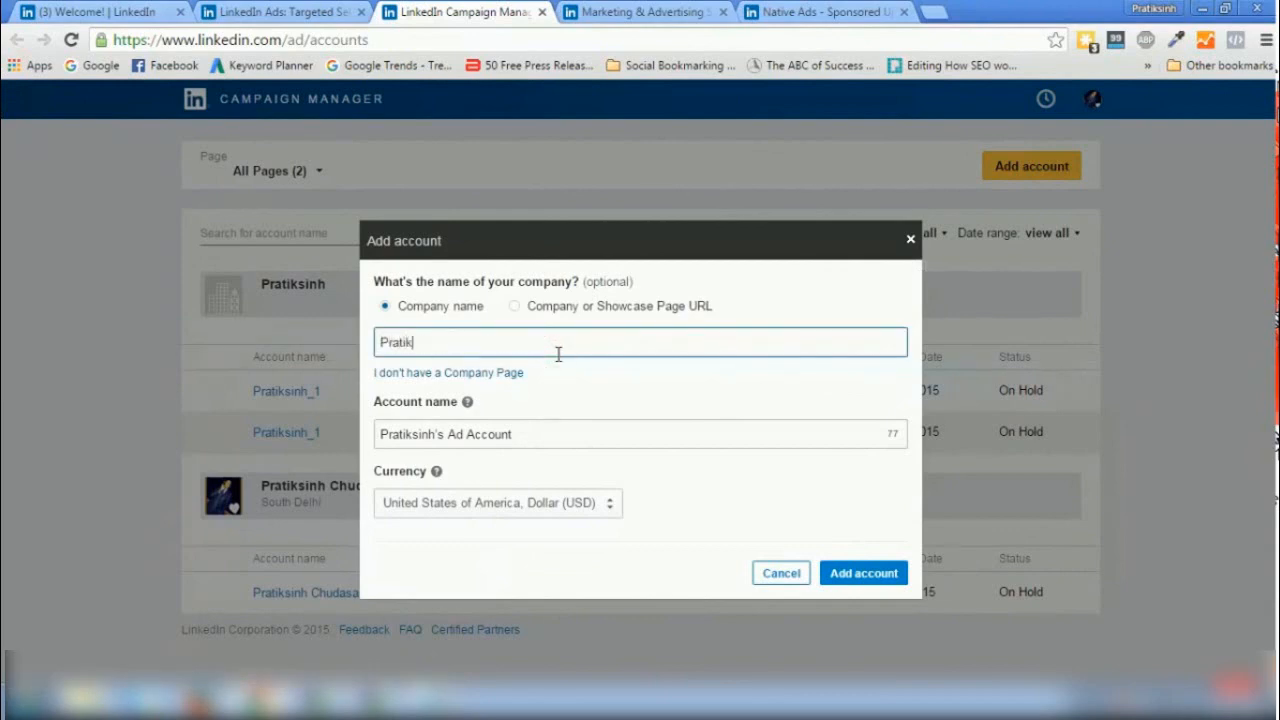
{"action": "type", "text": "sinh"}
{"action": "left_click", "coordinate": [470, 394]}
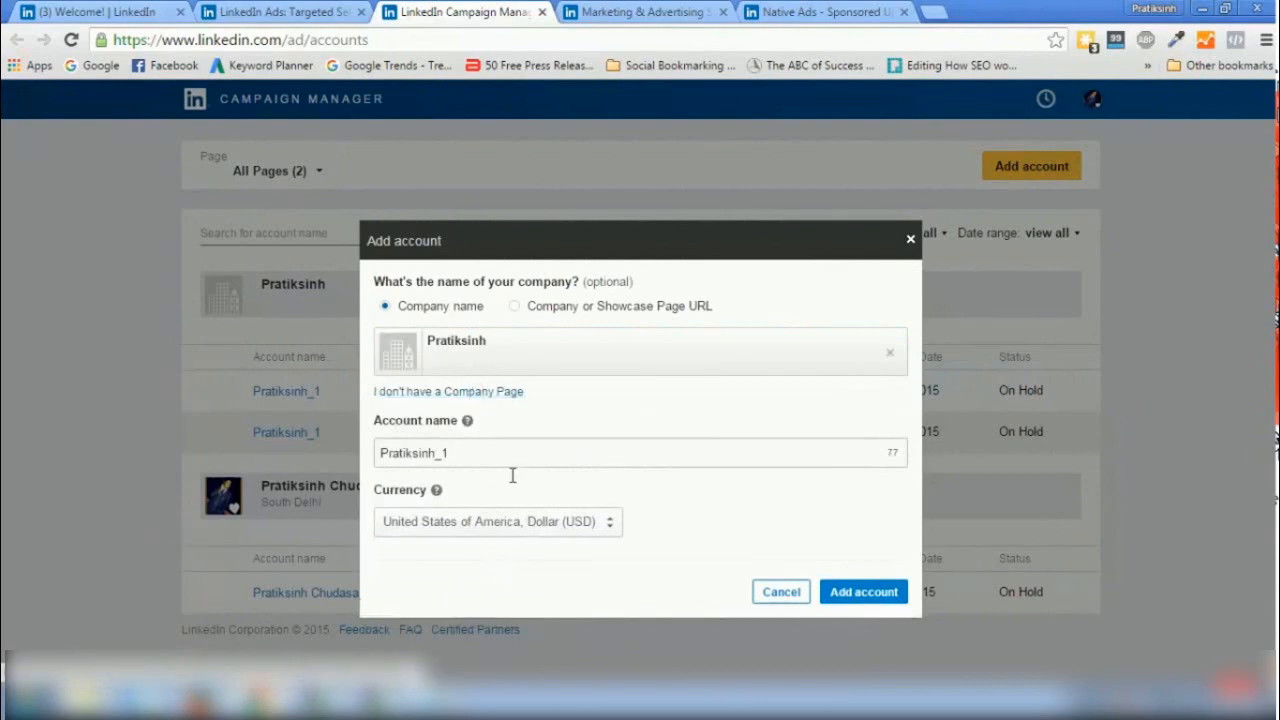
Set the new account's currency to India, Rupee (INR) and add the account
{"action": "left_click", "coordinate": [543, 526]}
{"action": "key", "text": "i"}
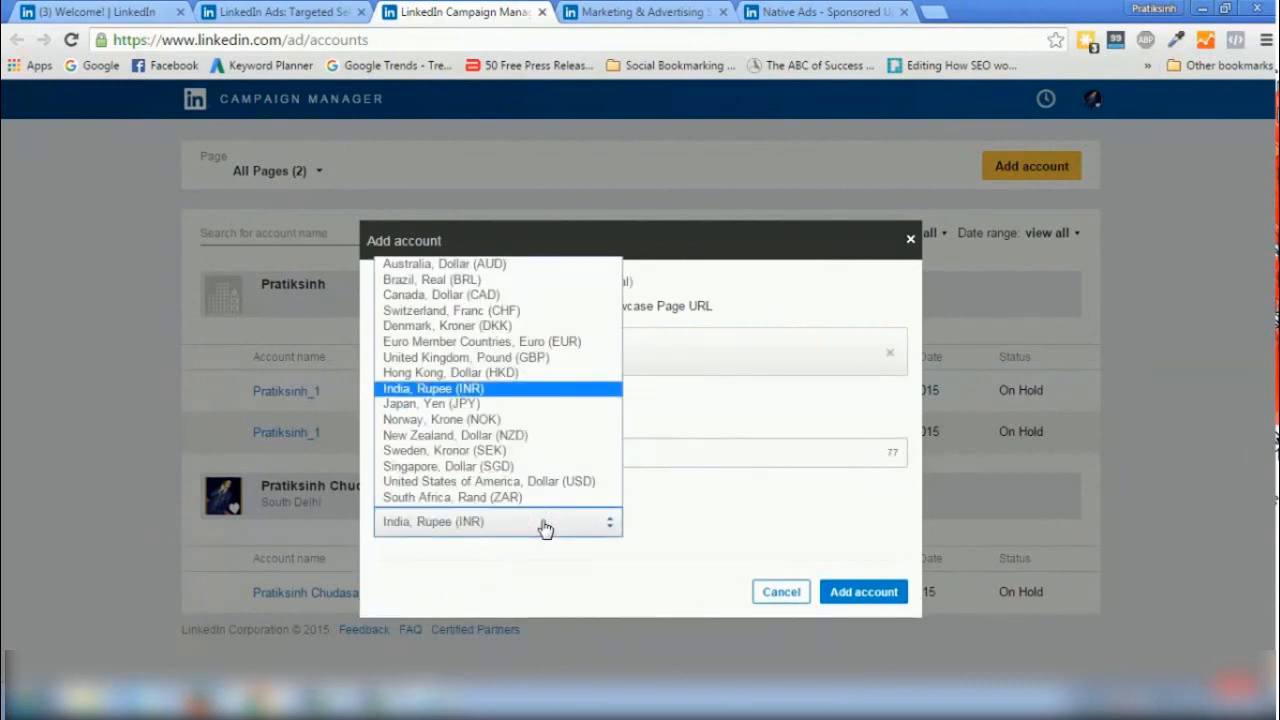
{"action": "left_click", "coordinate": [485, 389]}
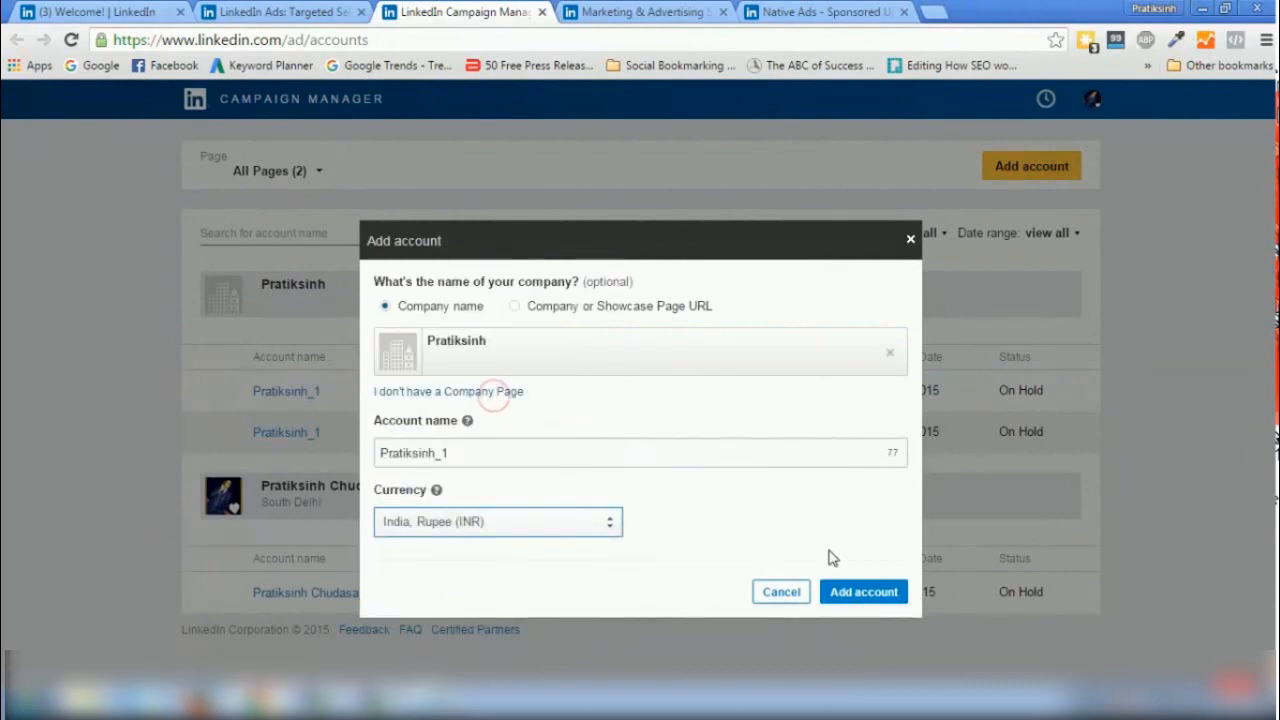
{"action": "left_click", "coordinate": [837, 591]}
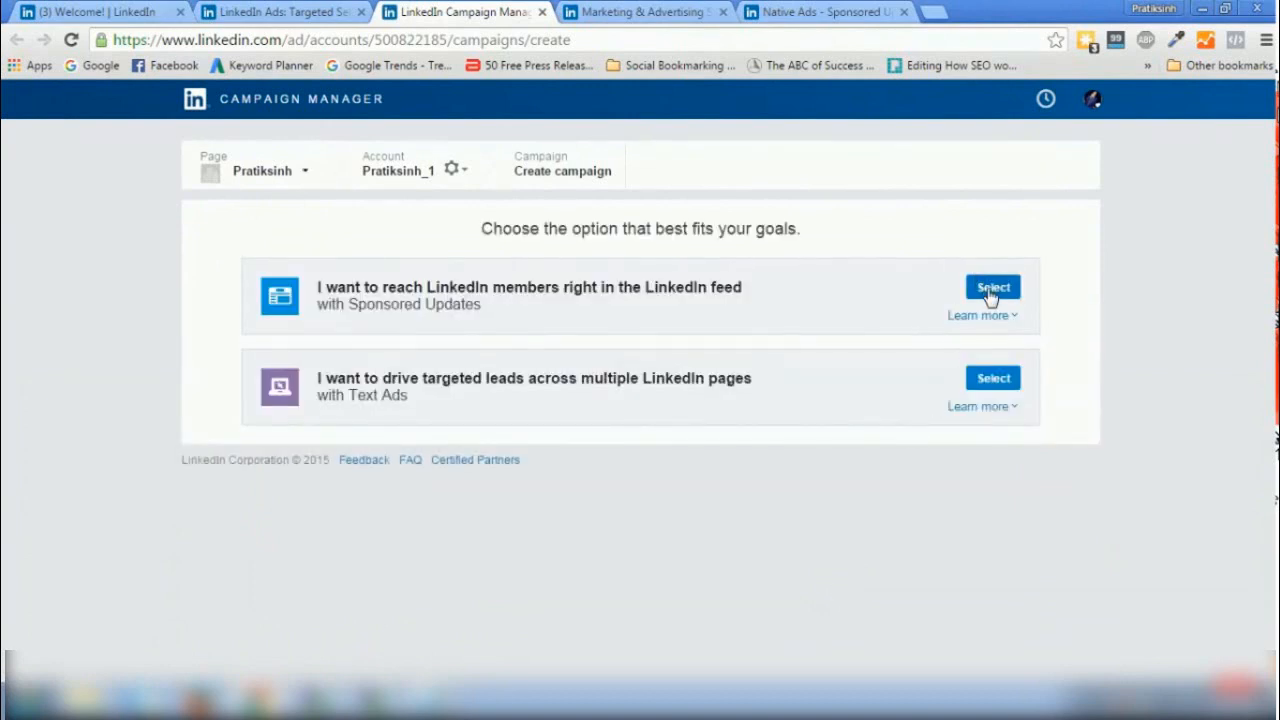
Choose a Sponsored Updates campaign, name it Sponsored Ad Demo and continue to the updates selection
{"action": "left_click", "coordinate": [990, 292]}
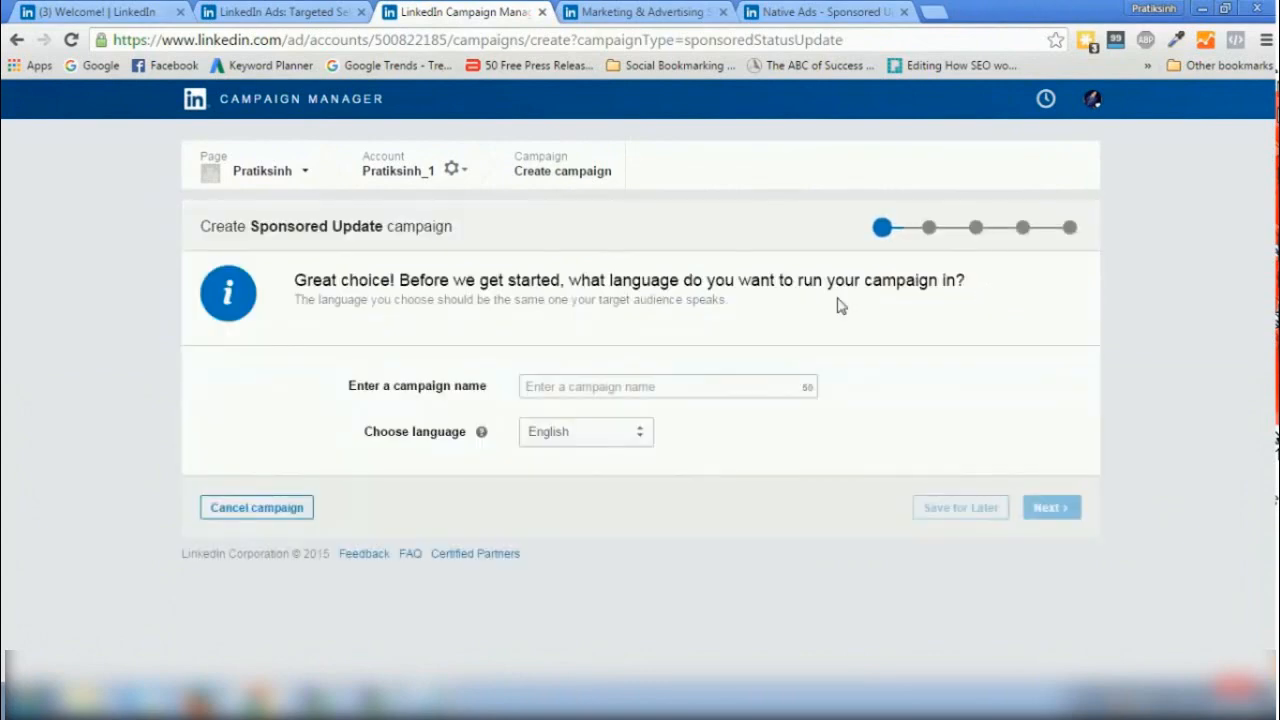
{"action": "left_click", "coordinate": [642, 397]}
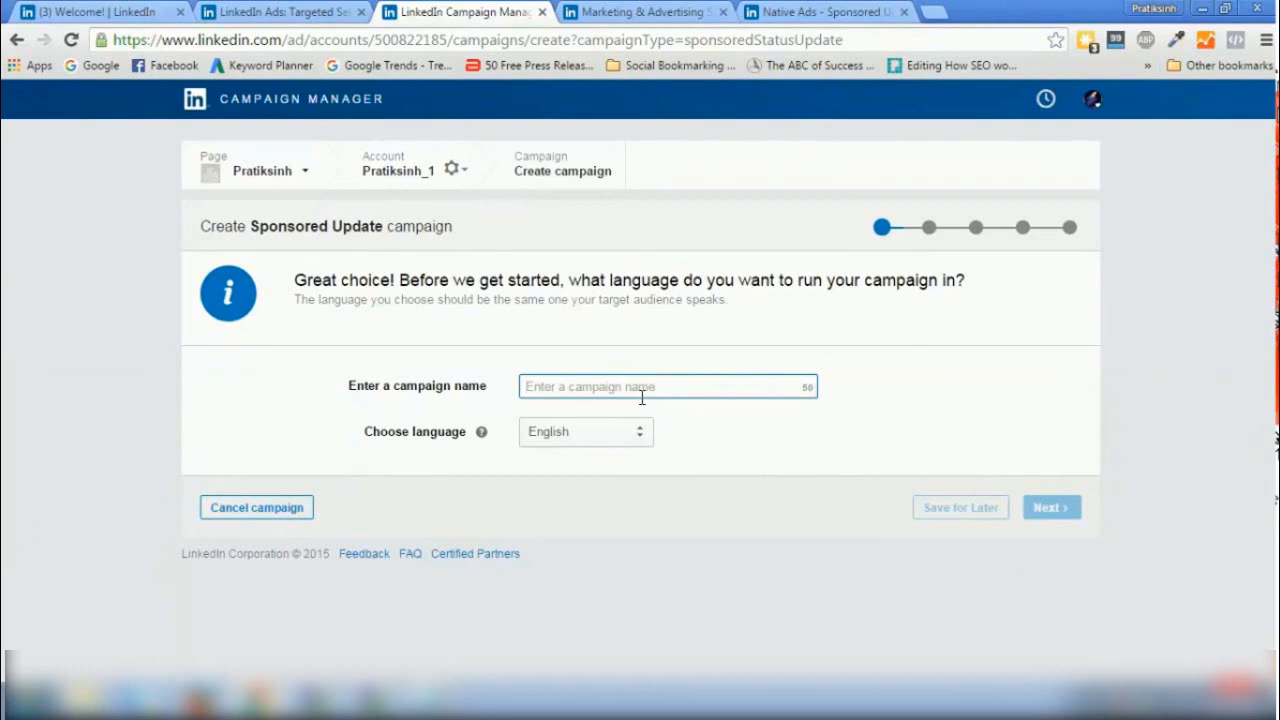
{"action": "type", "text": "Display"}
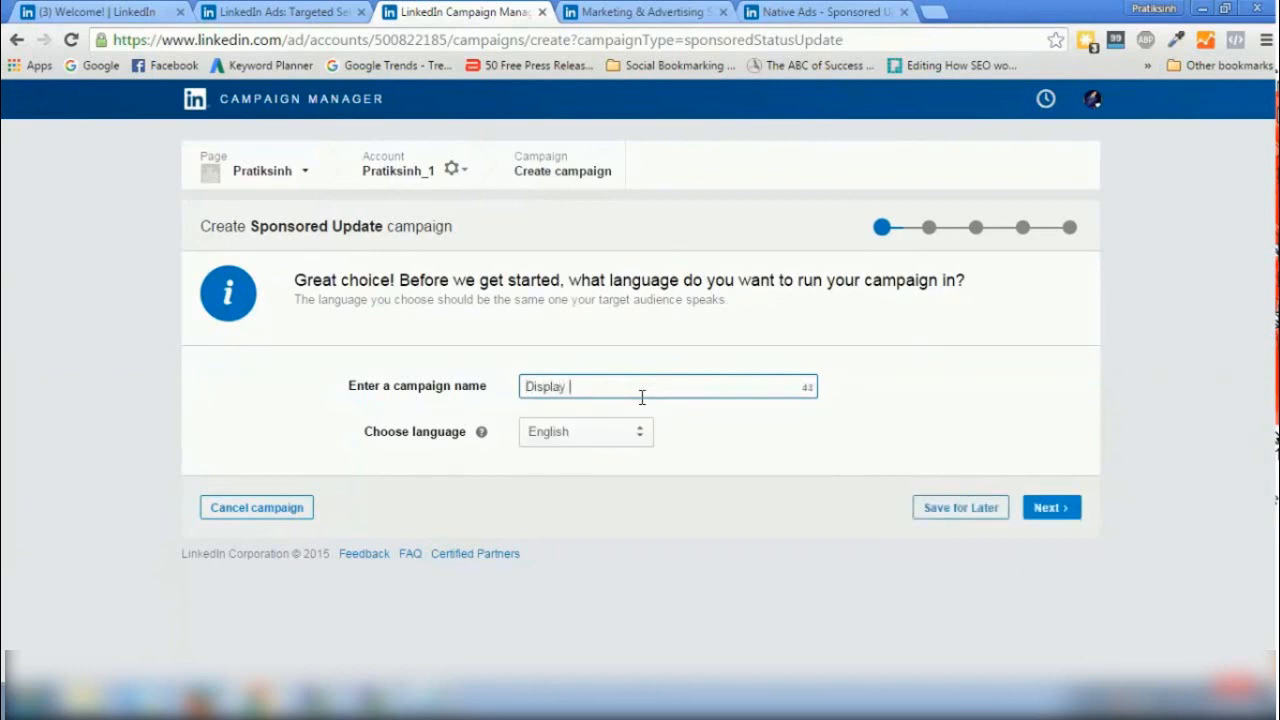
{"action": "key", "text": "ctrl+a"}
{"action": "type", "text": "Sponsored Ad Demo"}
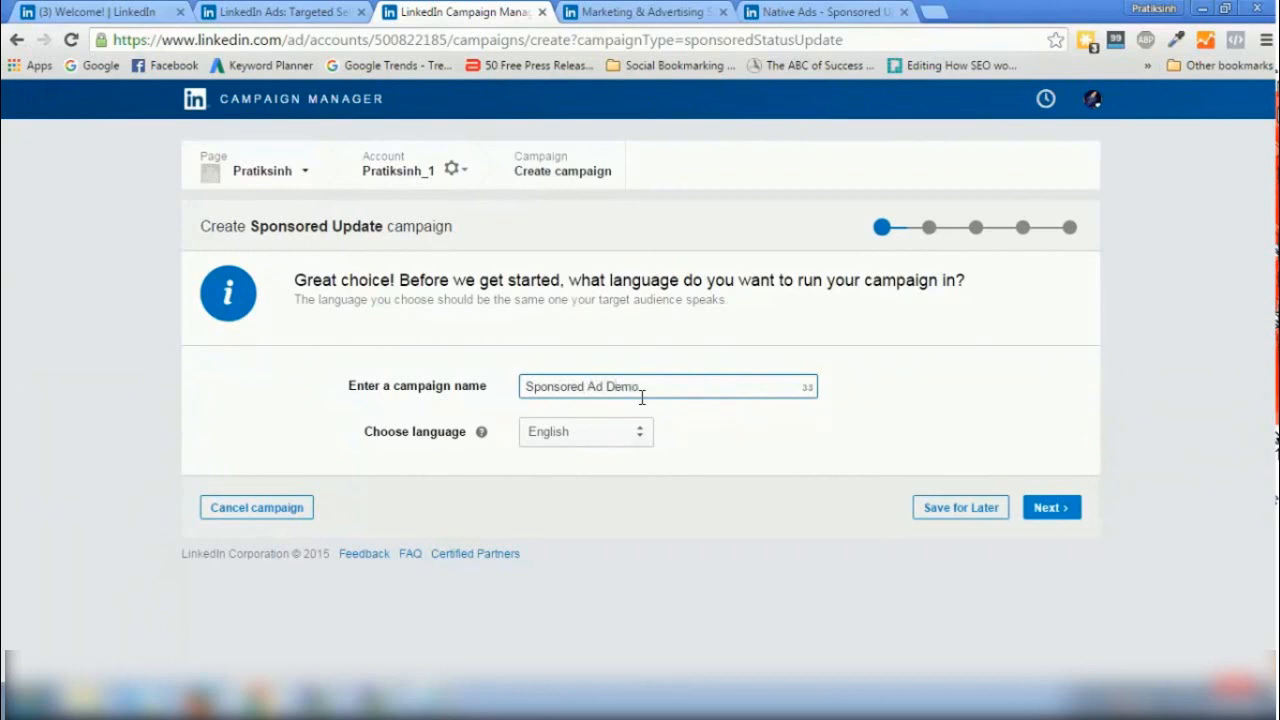
{"action": "left_click", "coordinate": [1063, 516]}
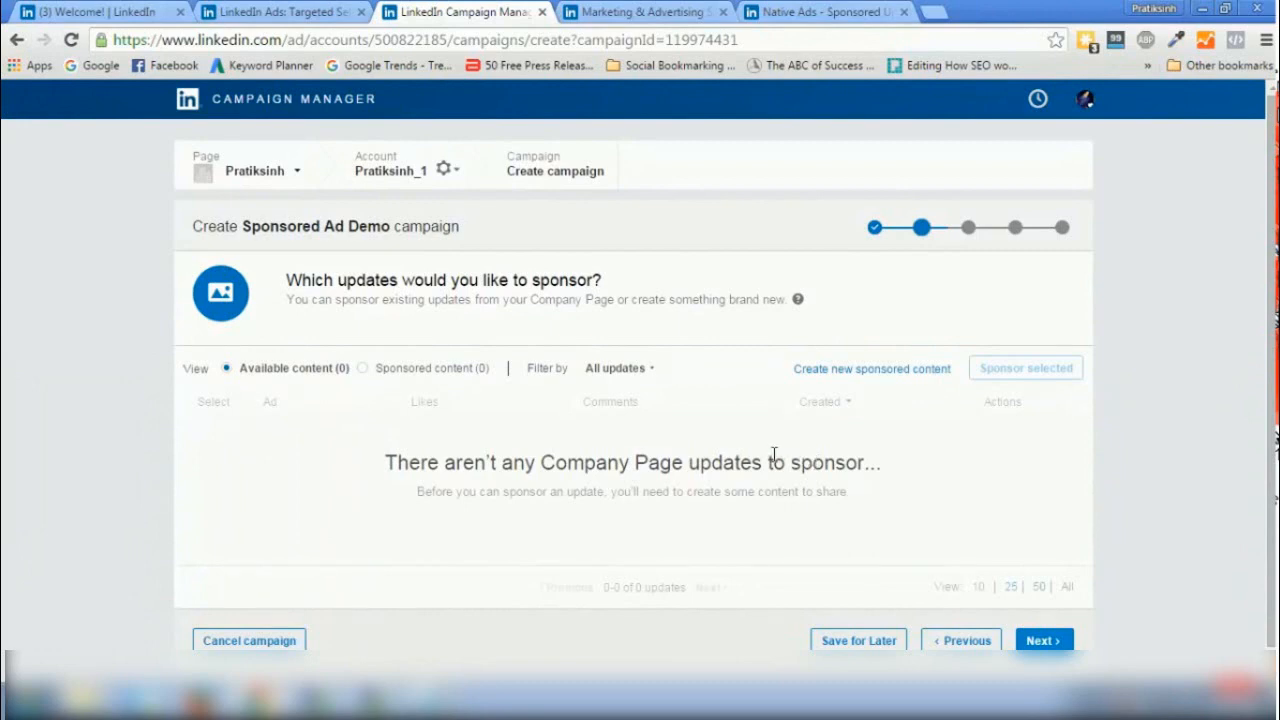
Start new direct sponsored content and name it Demo Title for Sponsor
{"action": "left_click", "coordinate": [858, 370]}
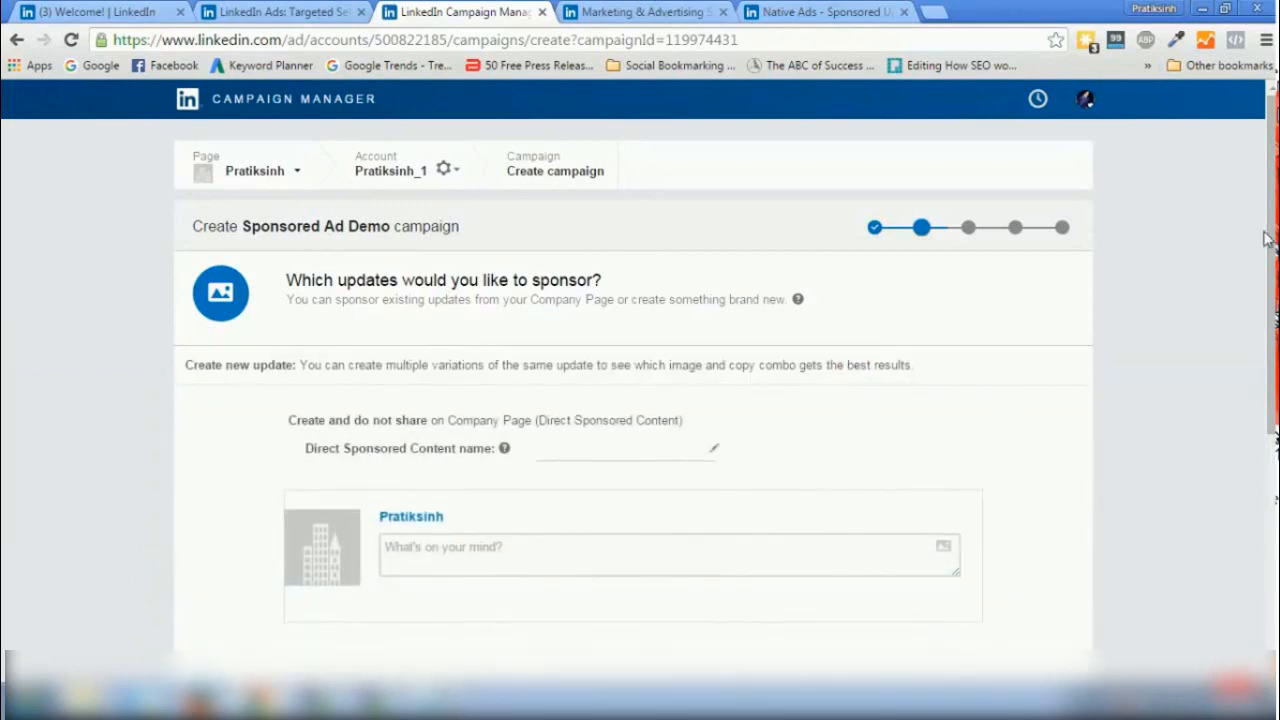
{"action": "scroll", "coordinate": [1265, 238], "scroll_direction": "down", "scroll_amount": 2}
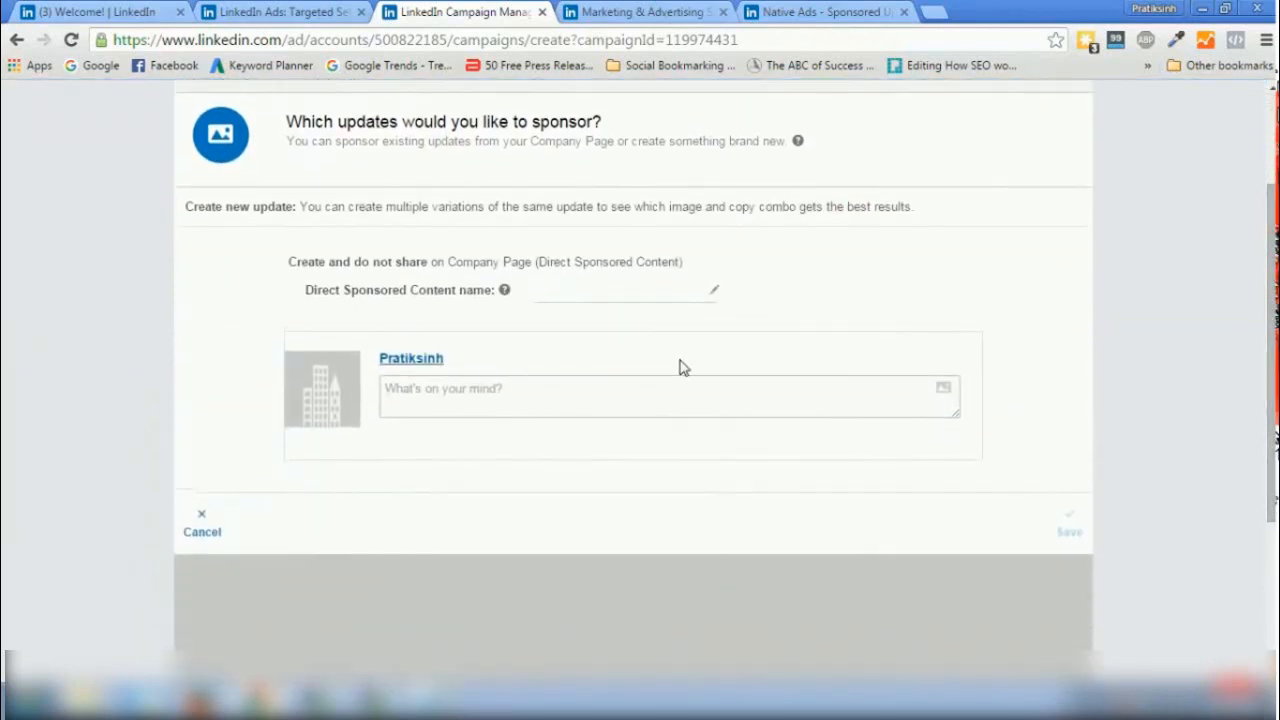
{"action": "left_click", "coordinate": [583, 291]}
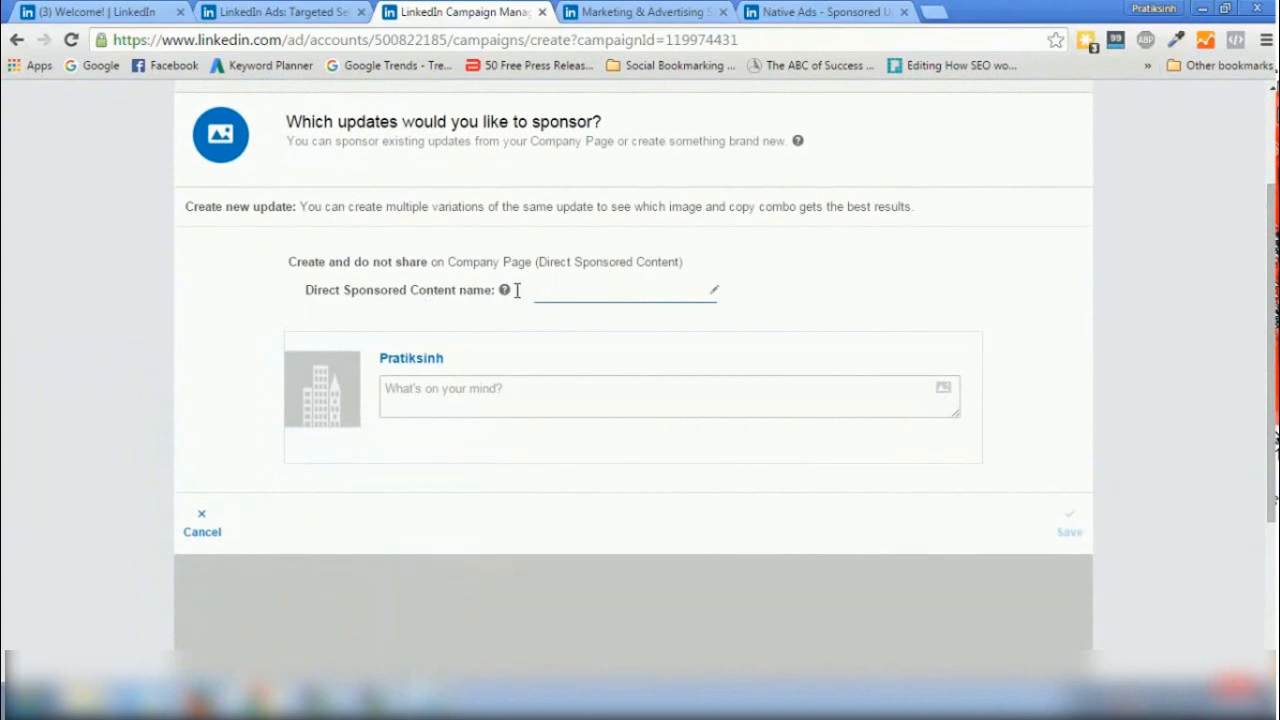
{"action": "mouse_move", "coordinate": [506, 294]}
{"action": "type", "text": "Demo Title for Sponsor"}
Write the update text "This is just the test for the sponsor ads on Linkedin."
{"action": "left_click", "coordinate": [484, 392]}
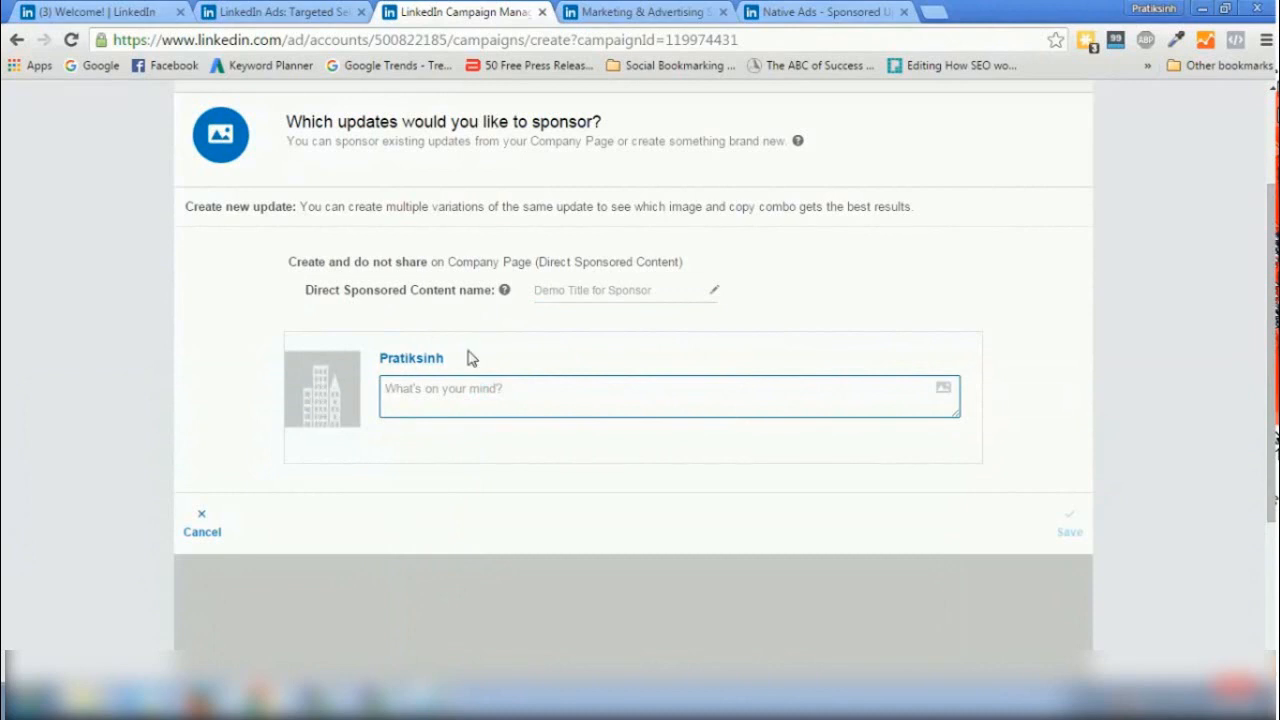
{"action": "left_click", "coordinate": [441, 398]}
{"action": "type", "text": "This is "}
{"action": "type", "text": "just the"}
{"action": "type", "text": " test for teh S"}
{"action": "key", "text": "BackSpace"}
{"action": "key", "text": "BackSpace"}
{"action": "type", "text": "he sponsor ads on Linkedin"}
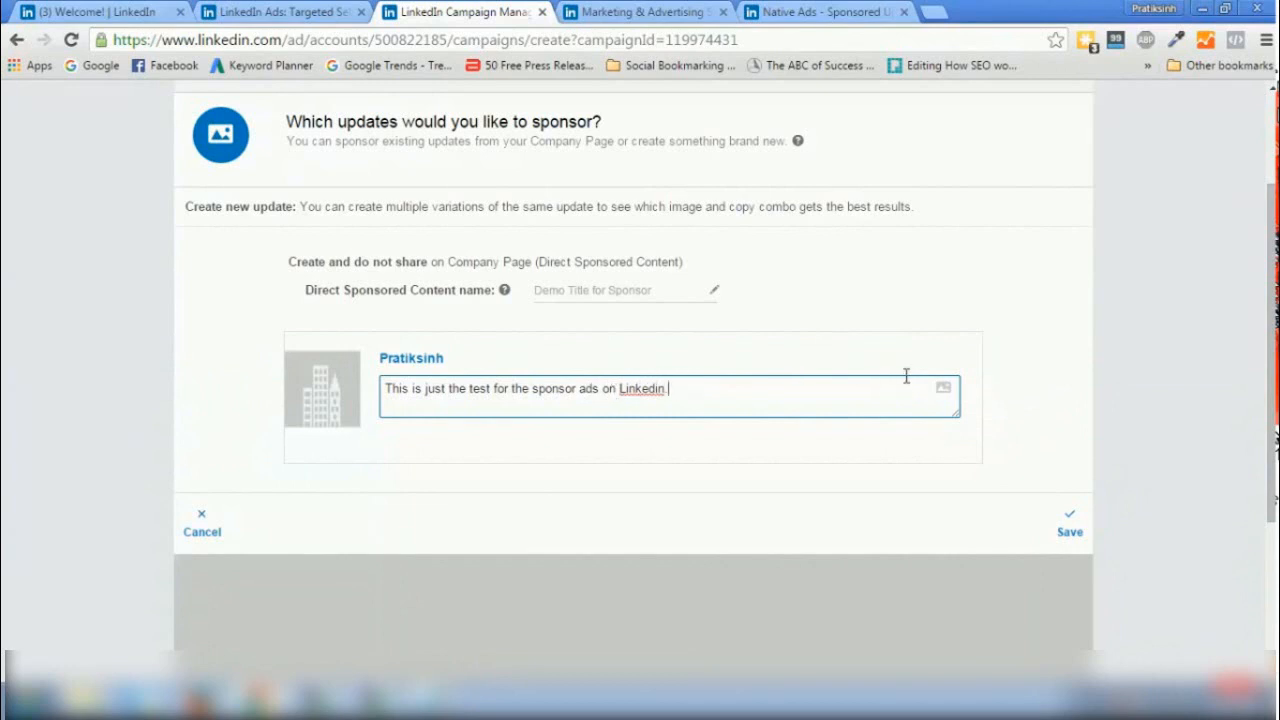
Attach the adwords image from the Desktop to the update and save the sponsored content
{"action": "left_click", "coordinate": [943, 393]}
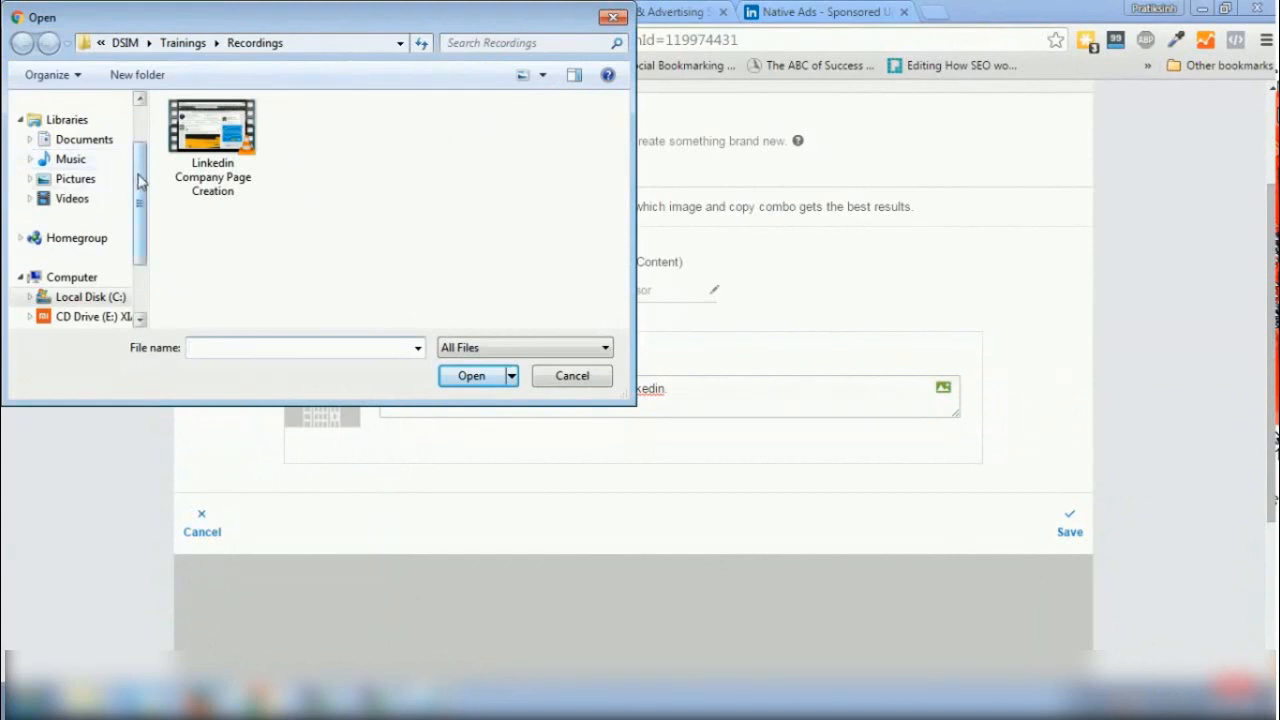
{"action": "left_click_drag", "start_coordinate": [137, 177], "coordinate": [140, 150]}
{"action": "left_click", "coordinate": [88, 128]}
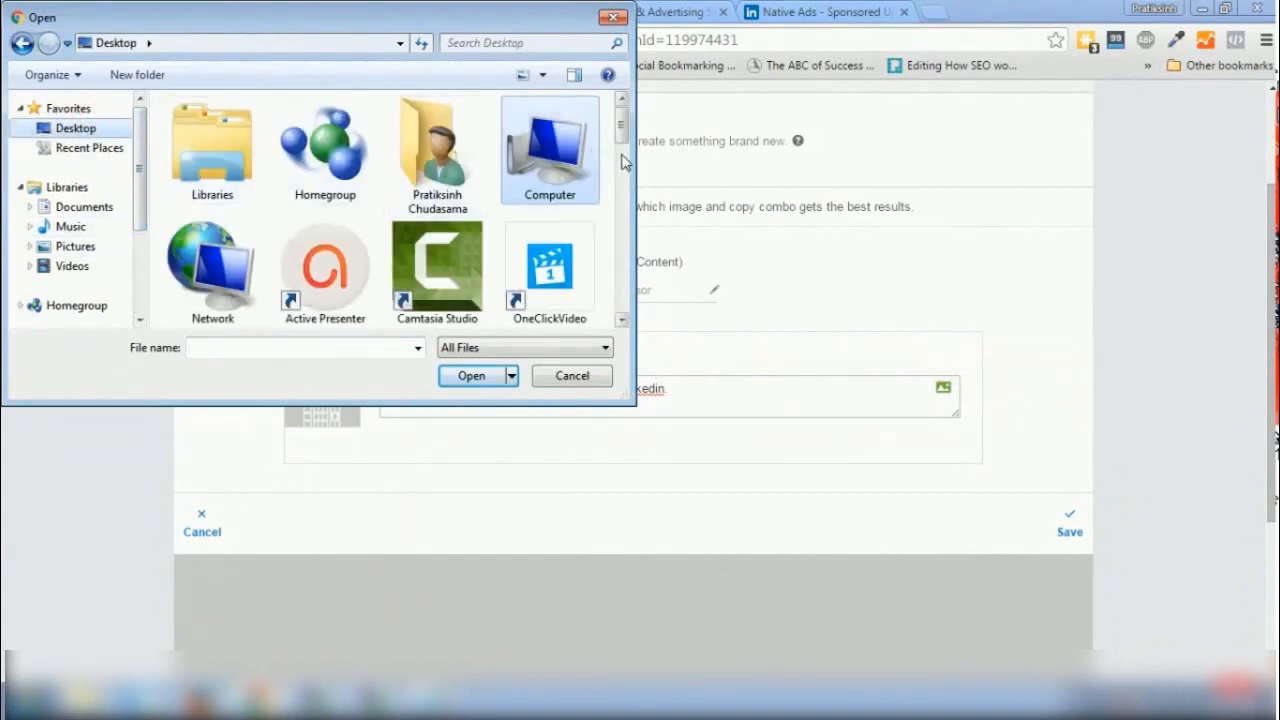
{"action": "left_click_drag", "start_coordinate": [620, 124], "coordinate": [621, 172]}
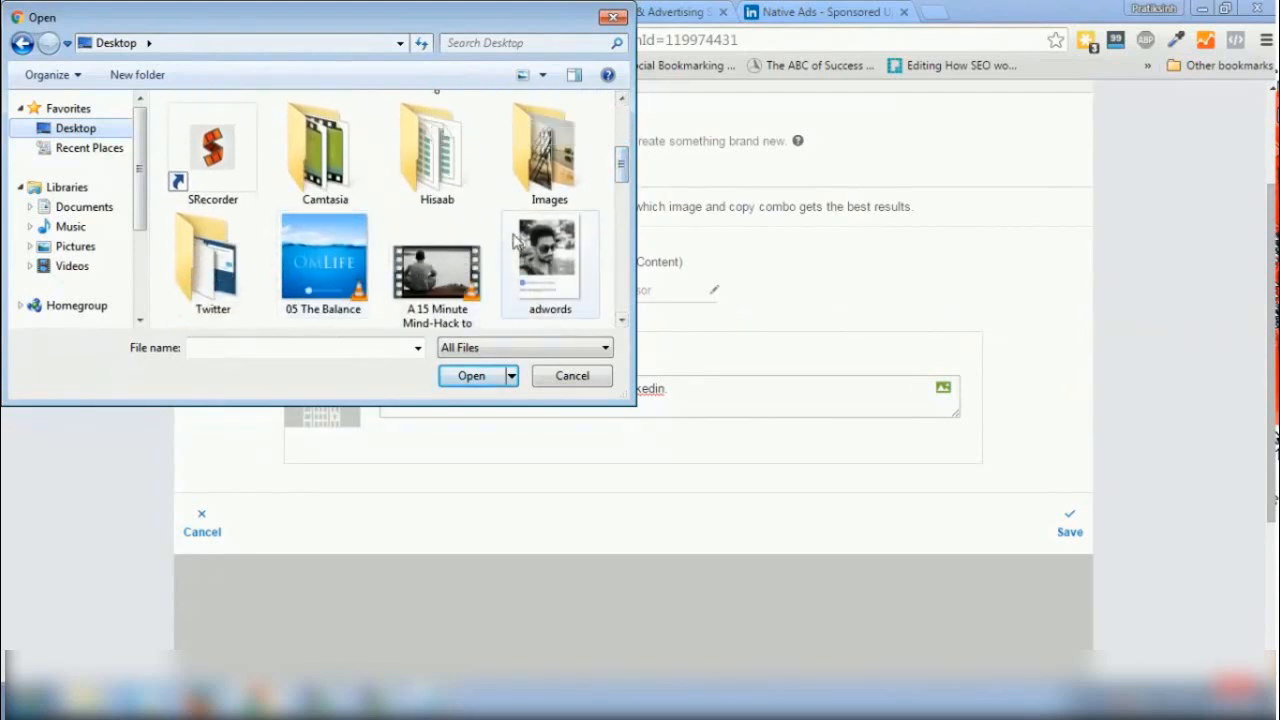
{"action": "mouse_move", "coordinate": [621, 169]}
{"action": "left_mouse_down"}
{"action": "mouse_move", "coordinate": [621, 191]}
{"action": "mouse_move", "coordinate": [621, 172]}
{"action": "left_mouse_up"}
{"action": "left_click", "coordinate": [549, 242]}
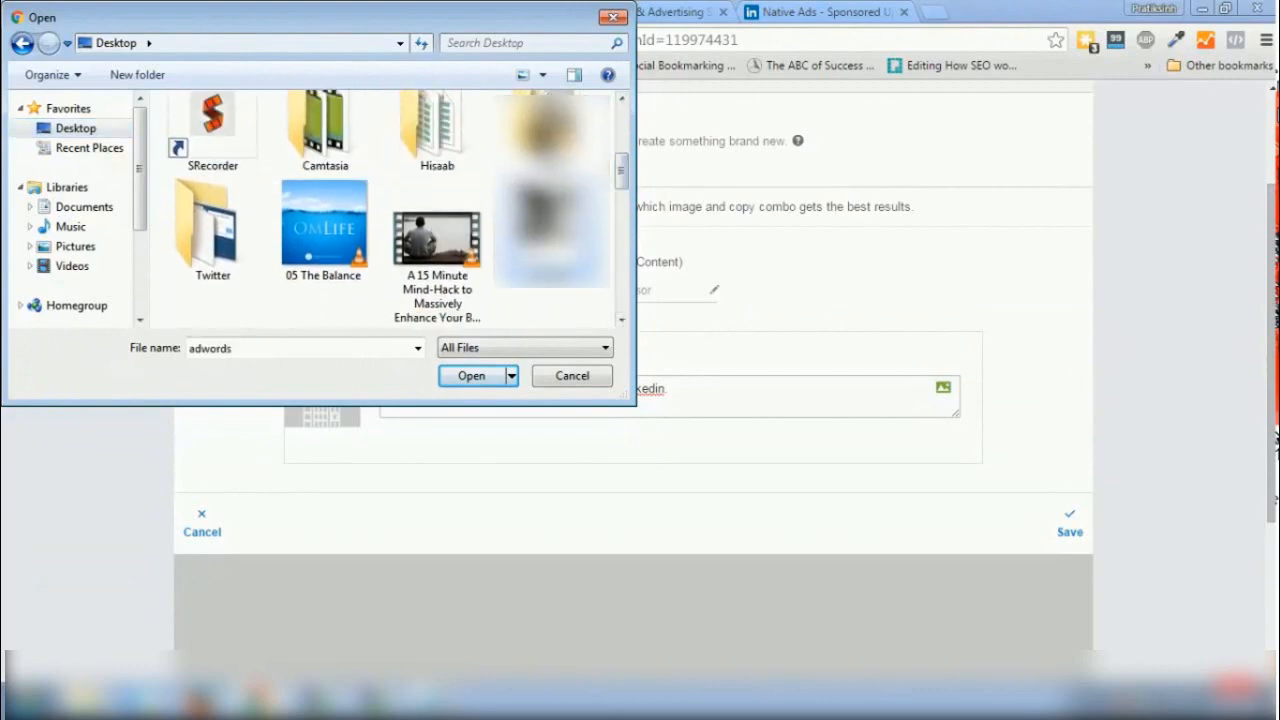
{"action": "left_click", "coordinate": [486, 384]}
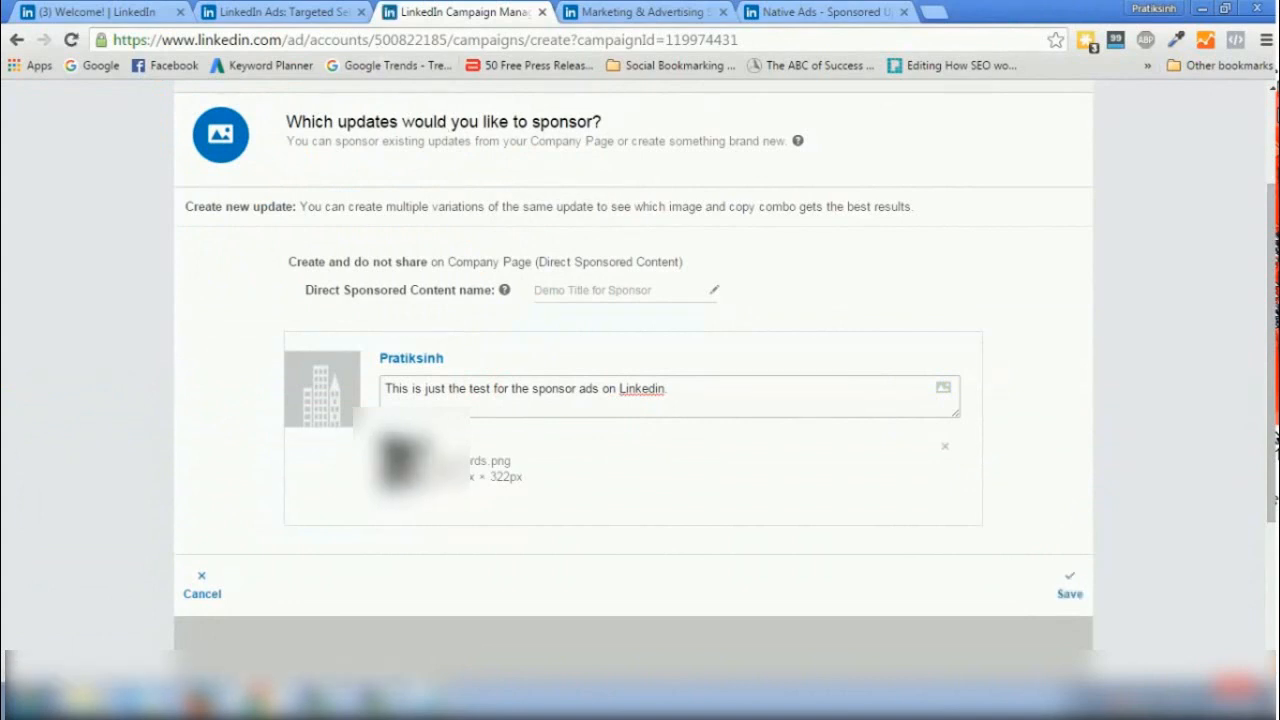
{"action": "left_click", "coordinate": [1064, 584]}
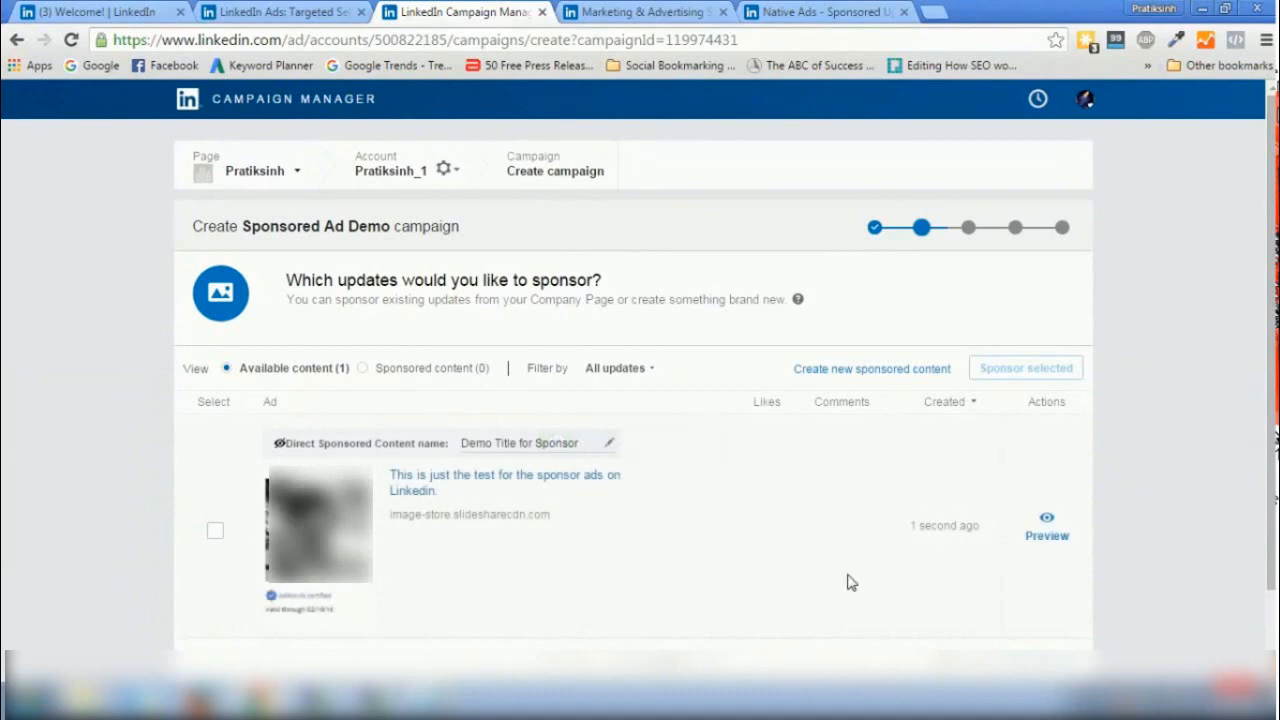
Preview the saved update in its Desktop and Mobile/Tablet versions, then close the preview
{"action": "left_click", "coordinate": [1047, 536]}
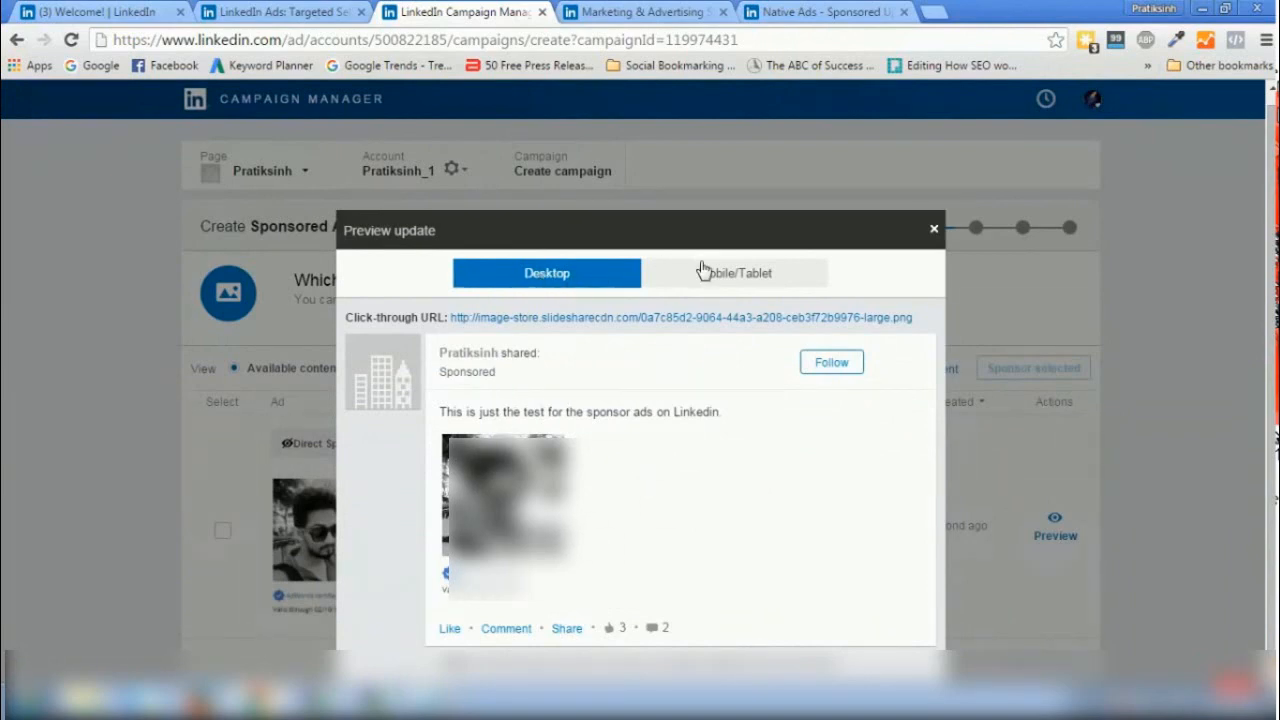
{"action": "left_click", "coordinate": [735, 276]}
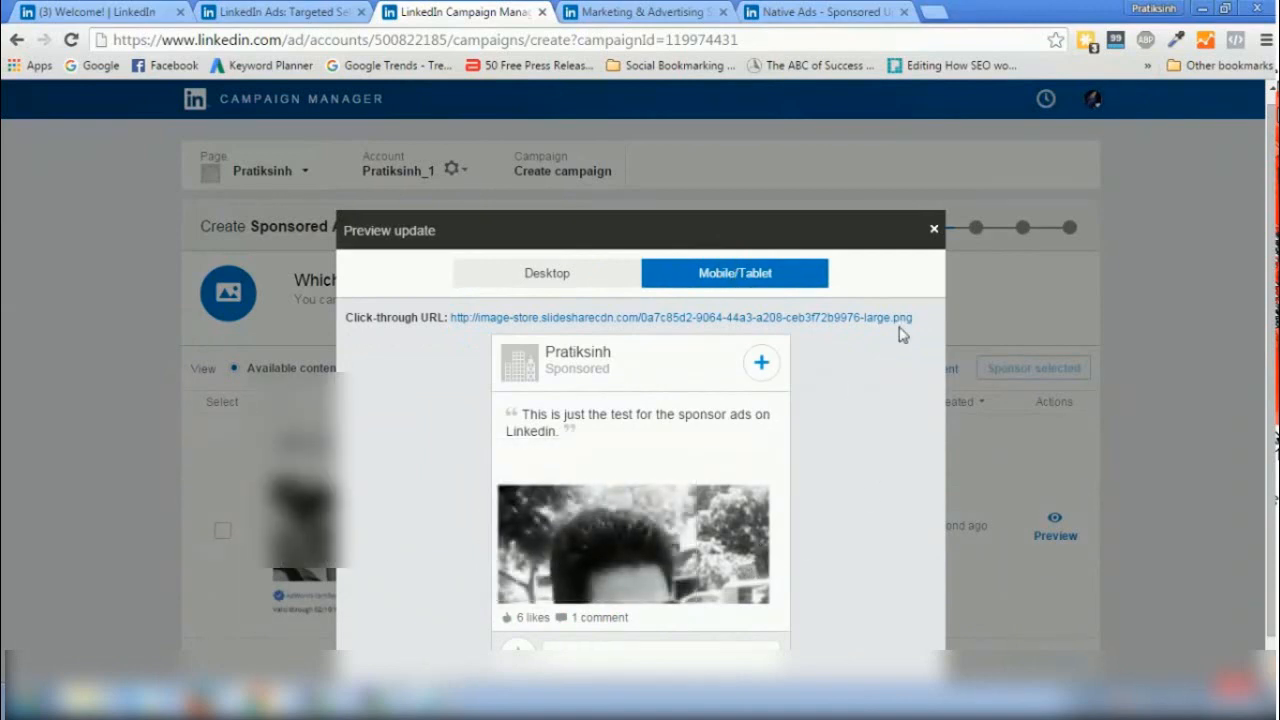
{"action": "left_click", "coordinate": [933, 230]}
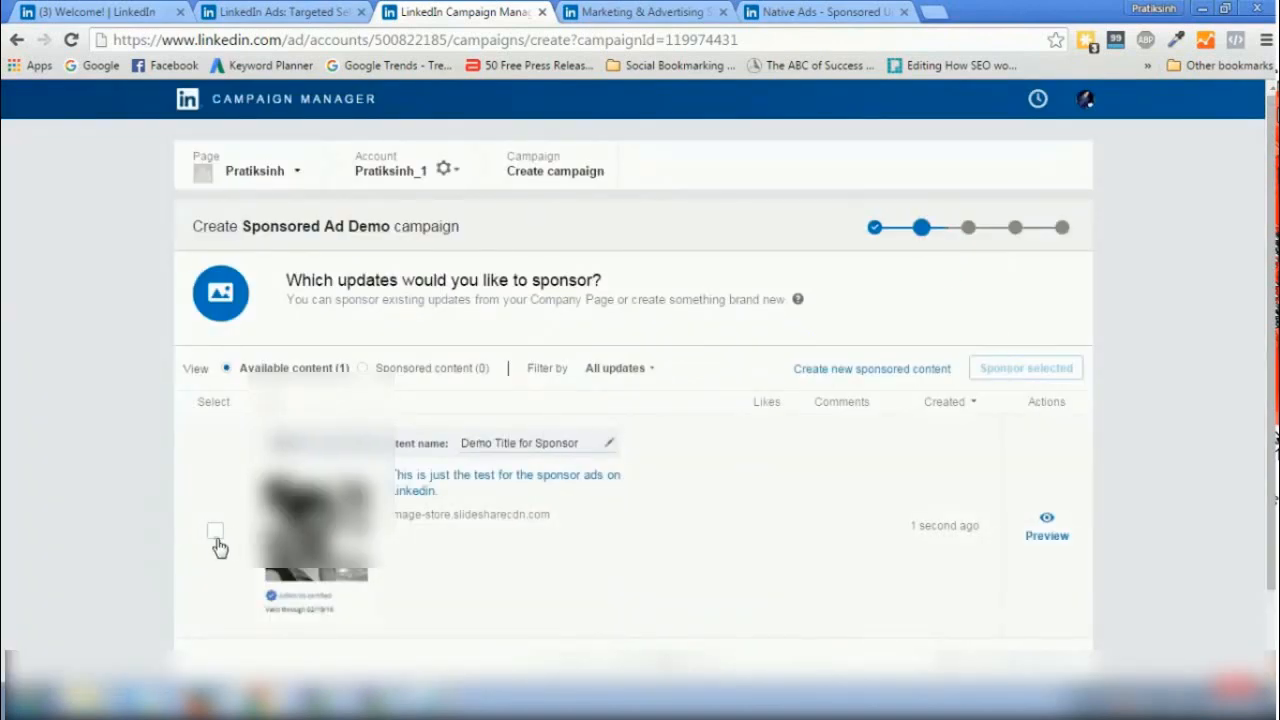
Choose the Demo Title for Sponsor update as the campaign's content and continue to audience targeting
{"action": "left_click", "coordinate": [217, 540]}
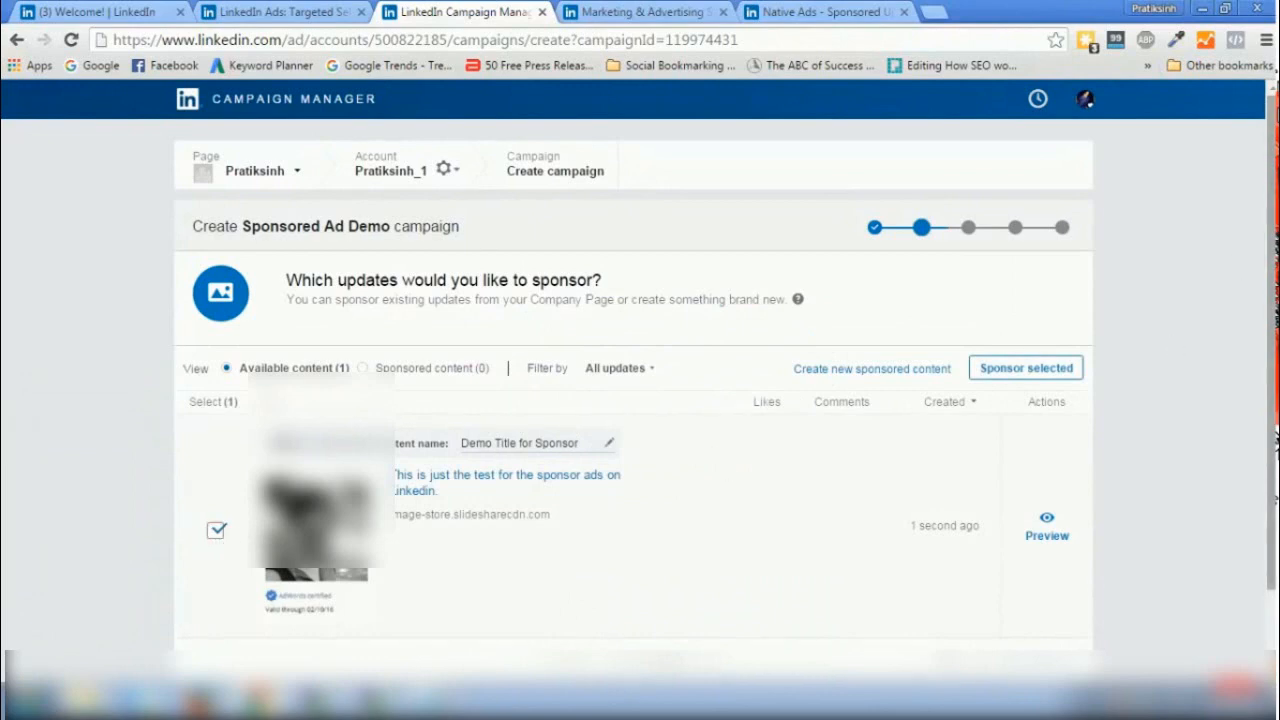
{"action": "scroll", "coordinate": [1058, 524], "scroll_direction": "down", "scroll_amount": 2}
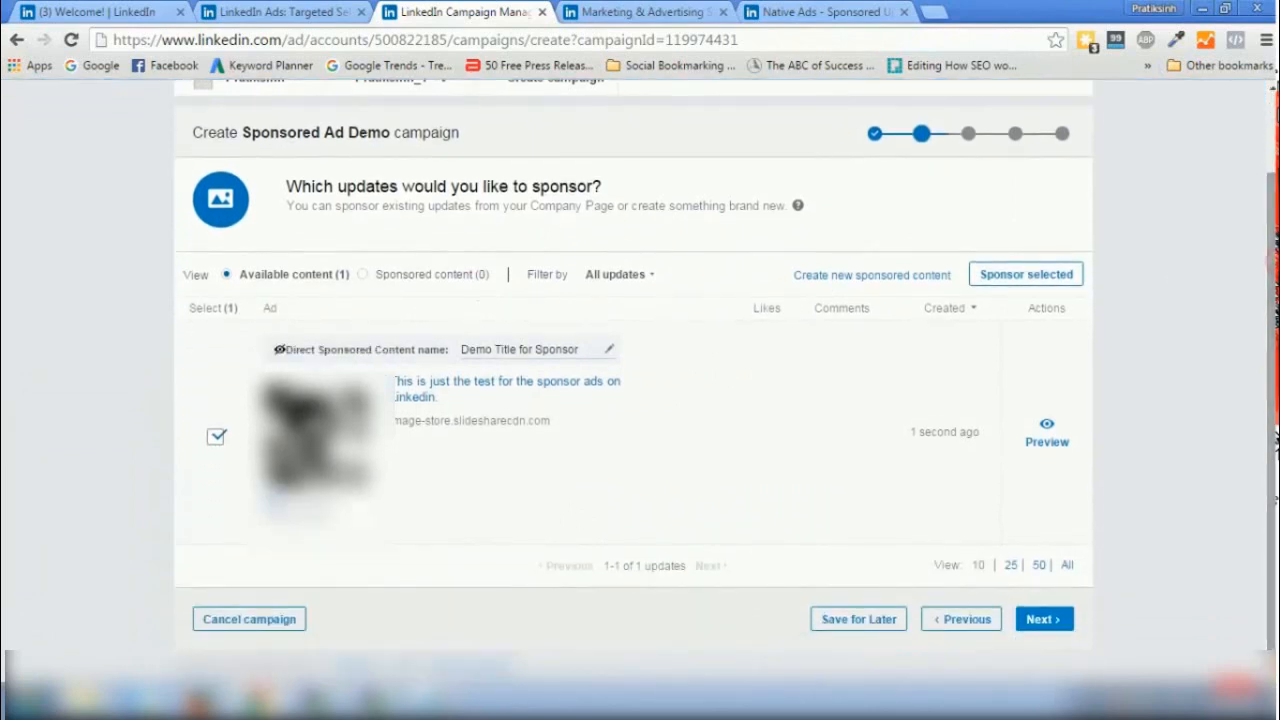
{"action": "left_click", "coordinate": [1051, 619]}
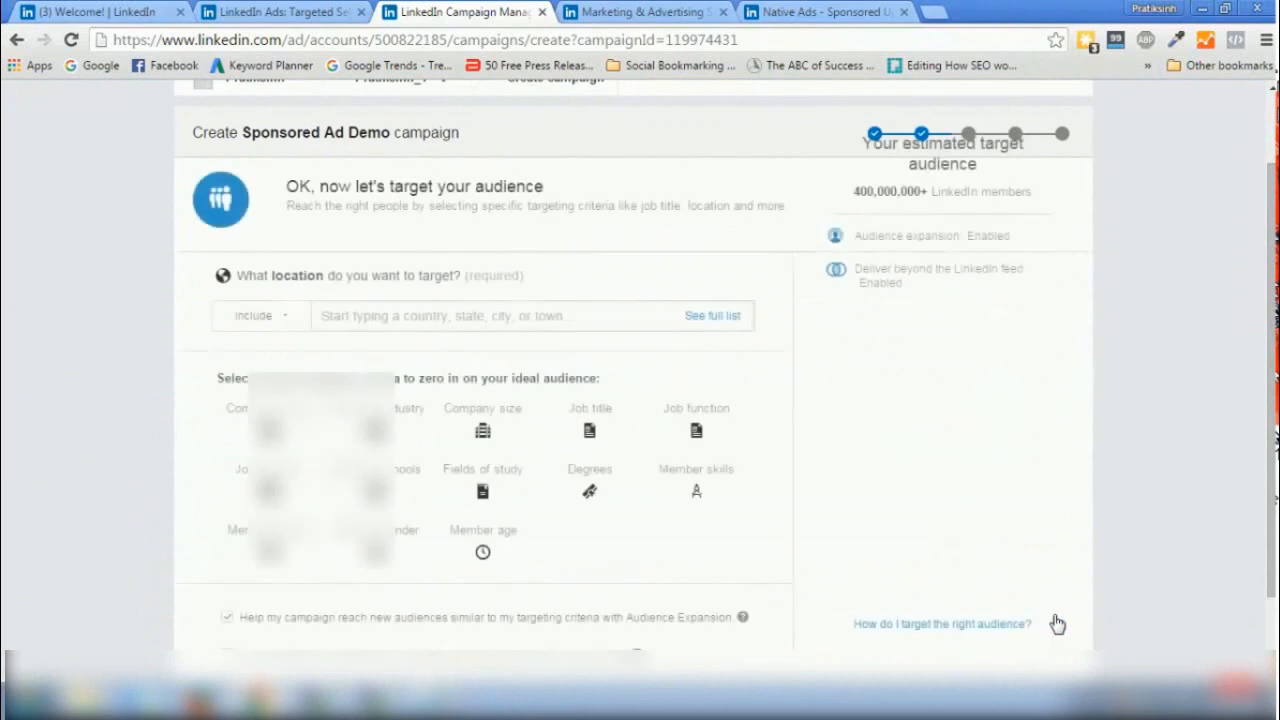
Include India as the campaign's target location
{"action": "left_click", "coordinate": [513, 318]}
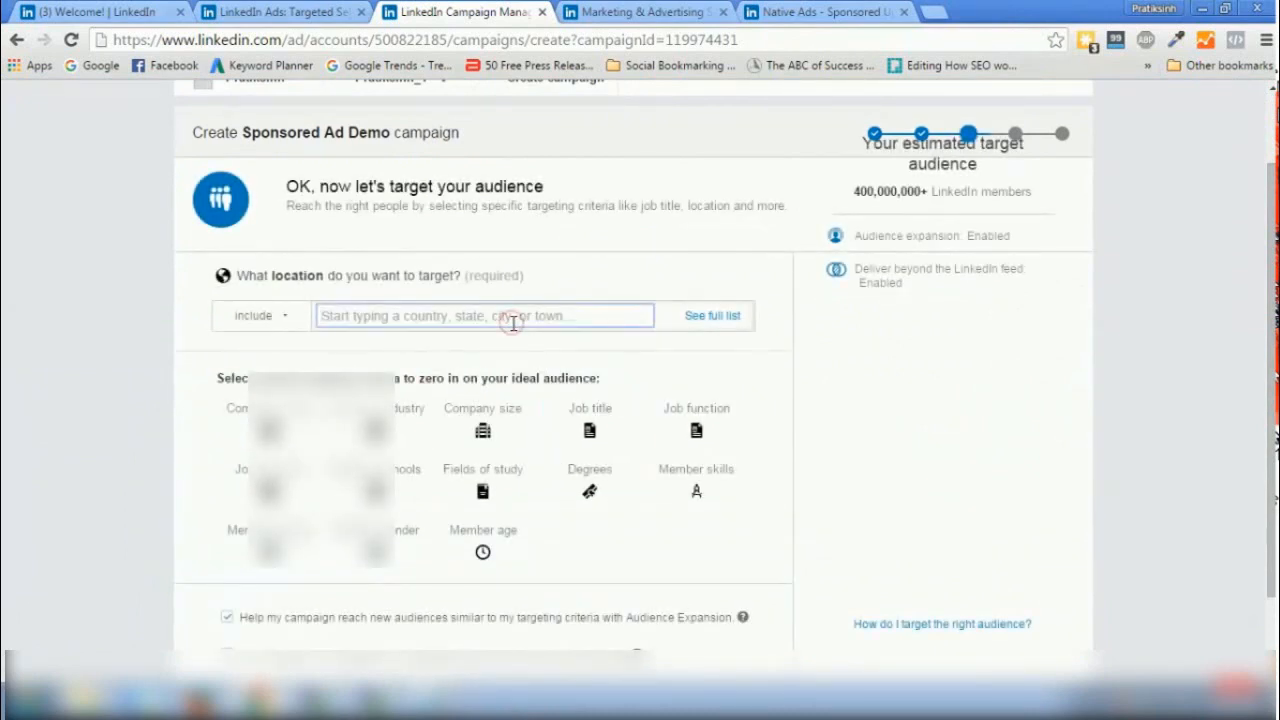
{"action": "type", "text": "india"}
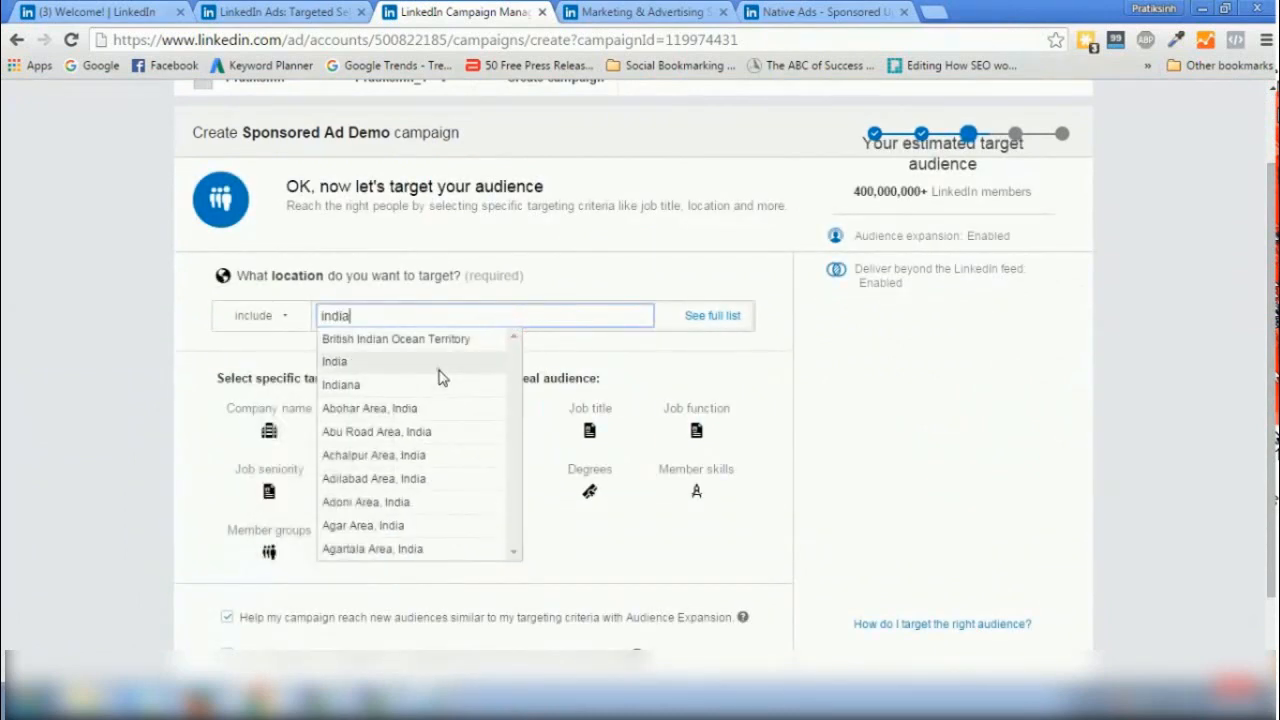
{"action": "left_click", "coordinate": [438, 363]}
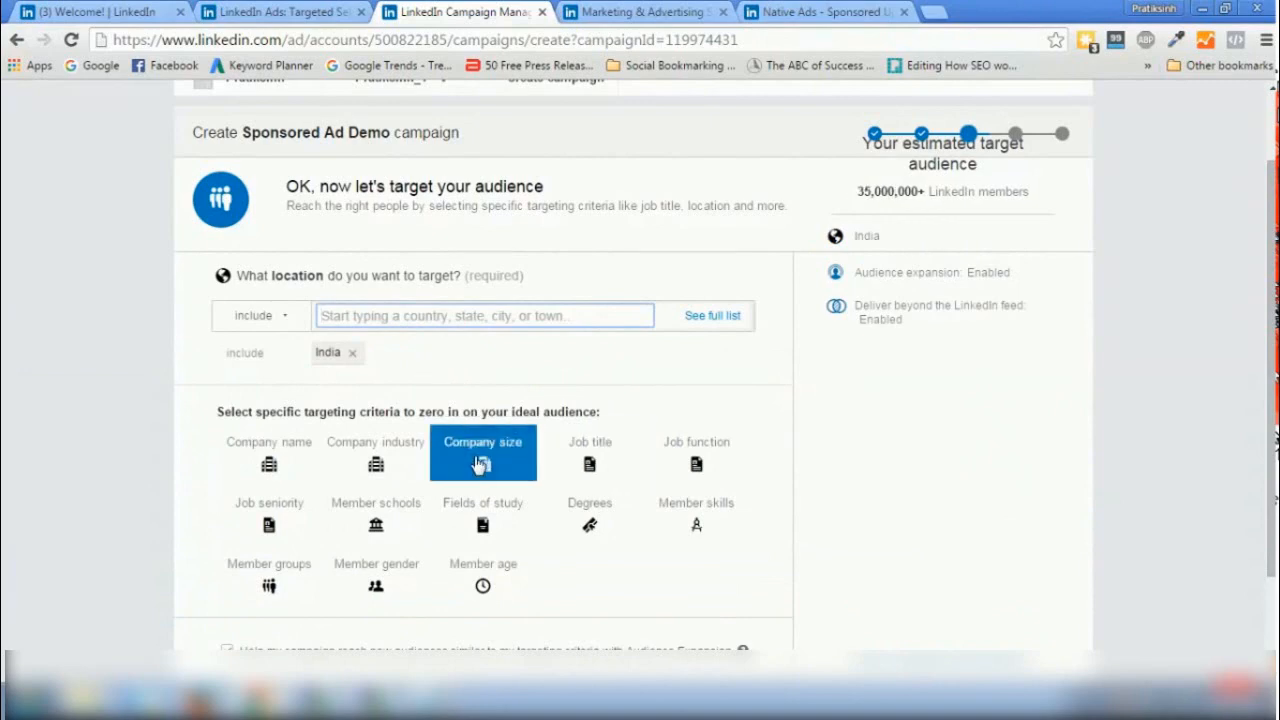
Add a job title criterion that includes Sales Manager, and continue to the bid and budget settings
{"action": "left_click", "coordinate": [597, 450]}
{"action": "left_click", "coordinate": [419, 450]}
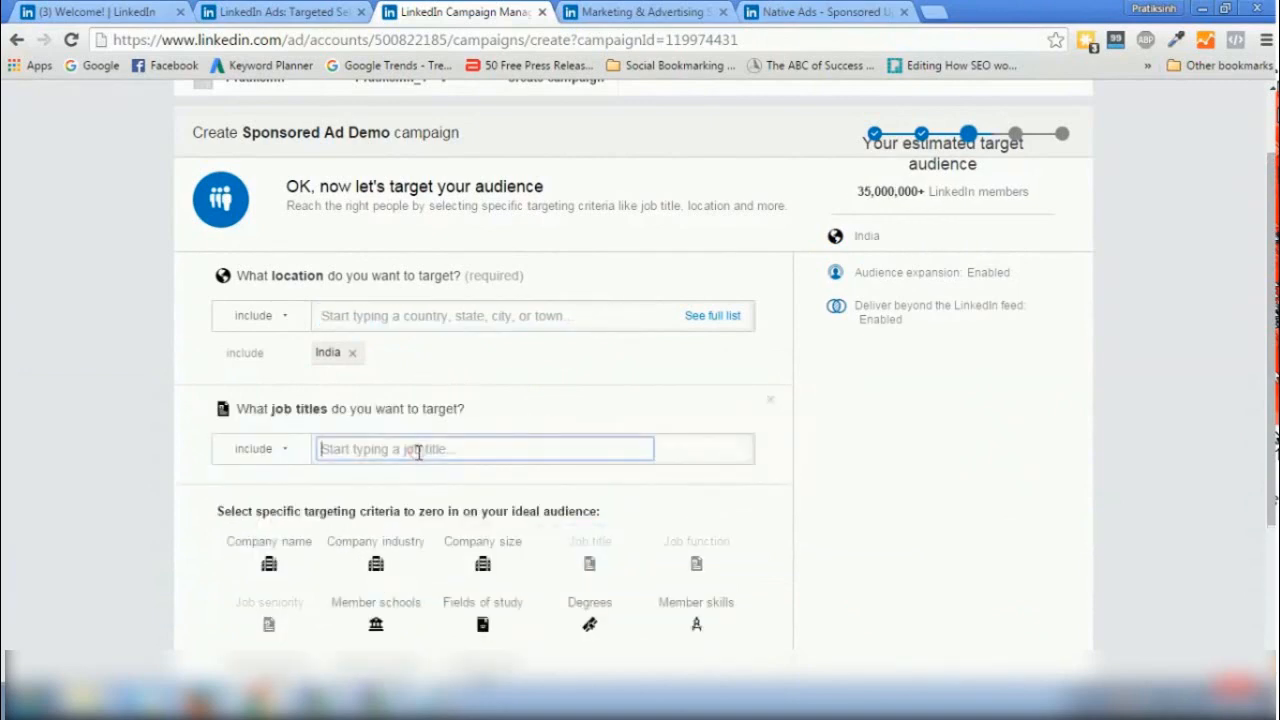
{"action": "type", "text": "sales"}
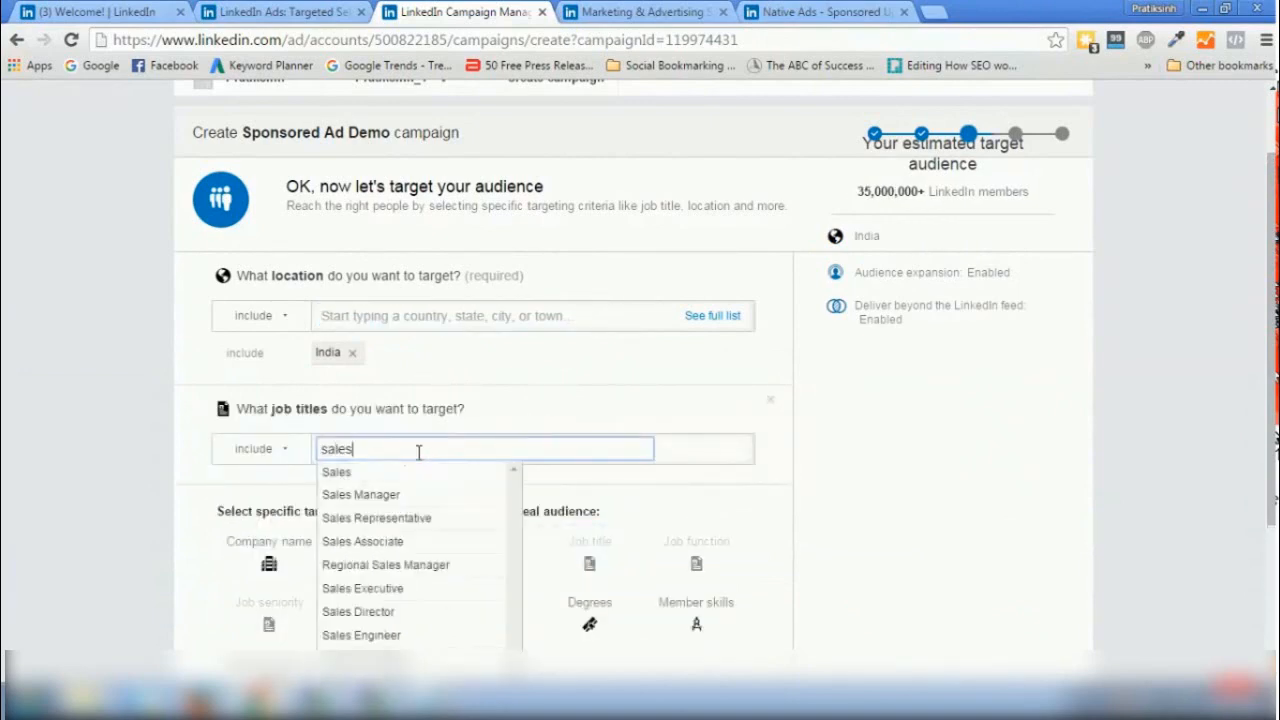
{"action": "left_click", "coordinate": [378, 494]}
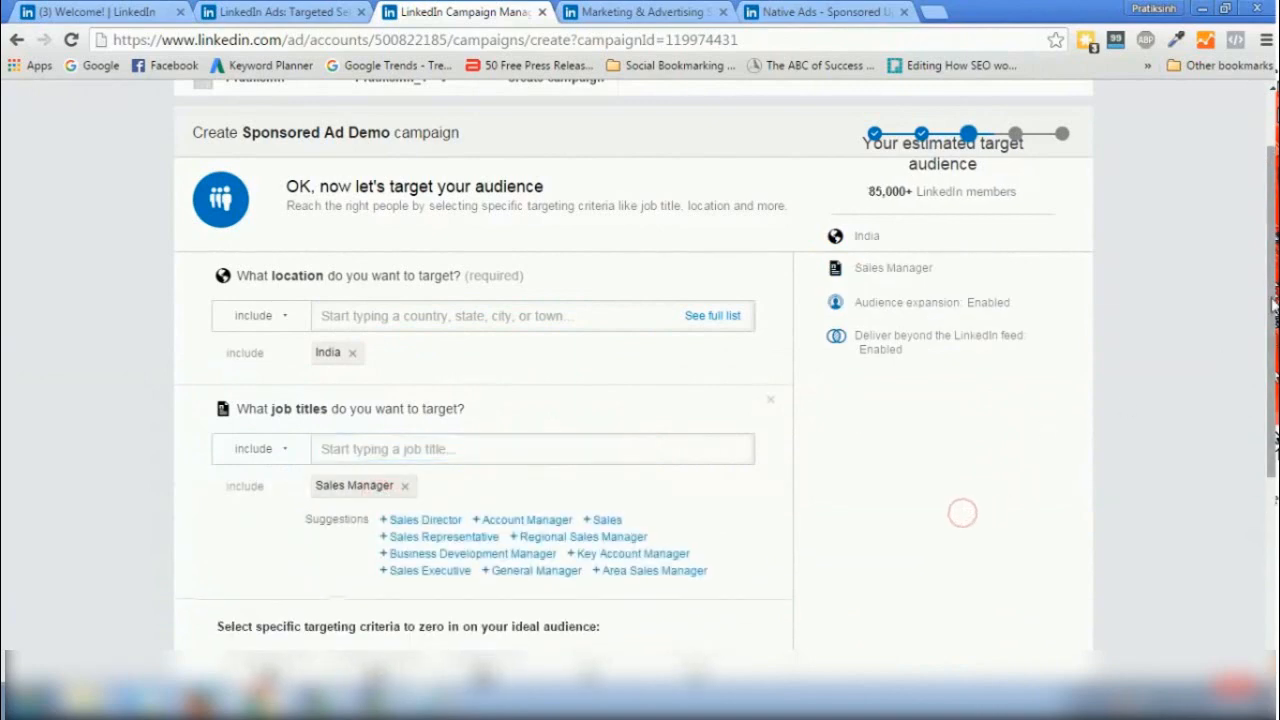
{"action": "scroll", "coordinate": [963, 520], "scroll_direction": "down", "scroll_amount": 3}
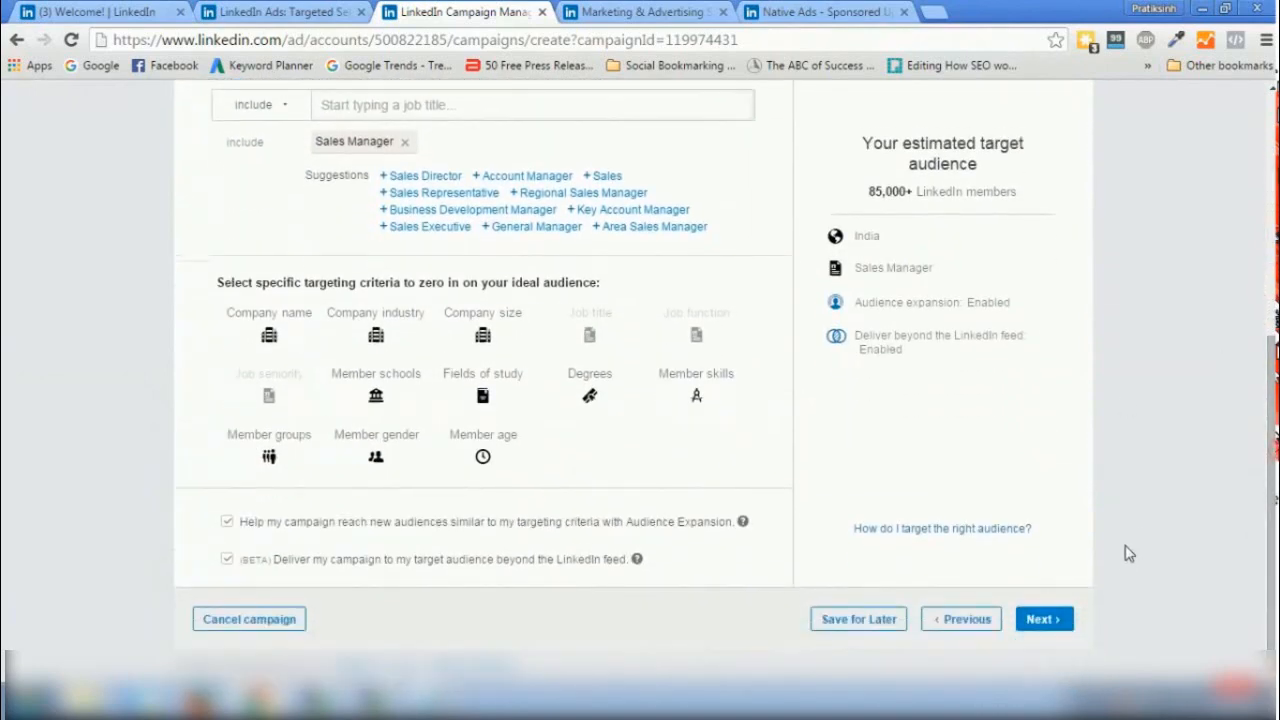
{"action": "left_click", "coordinate": [1050, 620]}
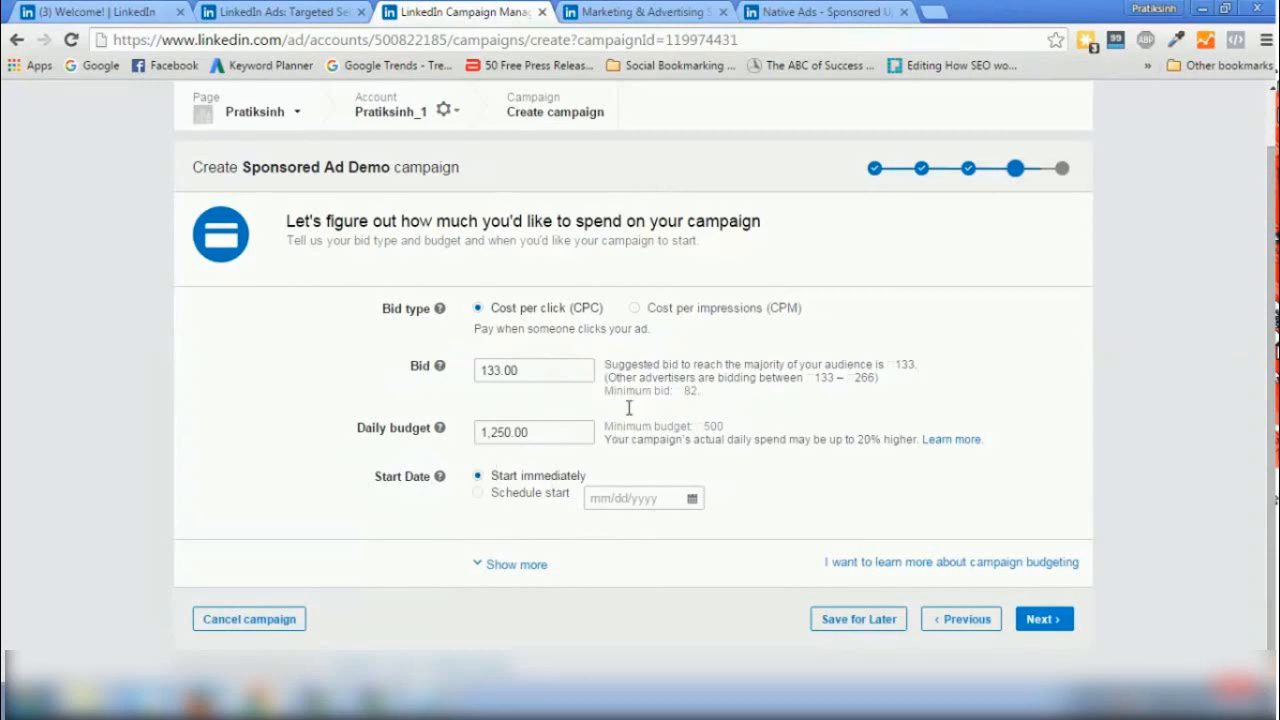
Accept the cost-per-click bid, daily budget and immediate start, and review the launch summary and payment form
{"action": "left_click", "coordinate": [1048, 628]}
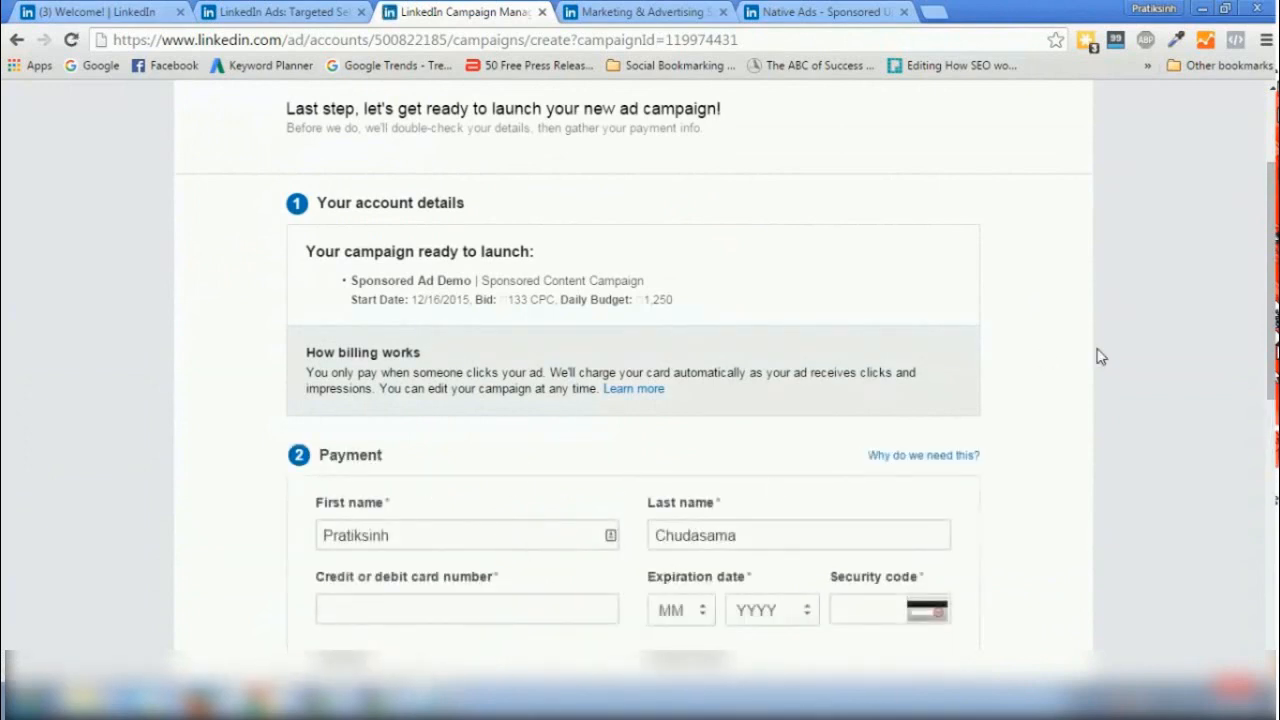
{"action": "scroll", "coordinate": [1272, 228], "scroll_direction": "down", "scroll_amount": 3}
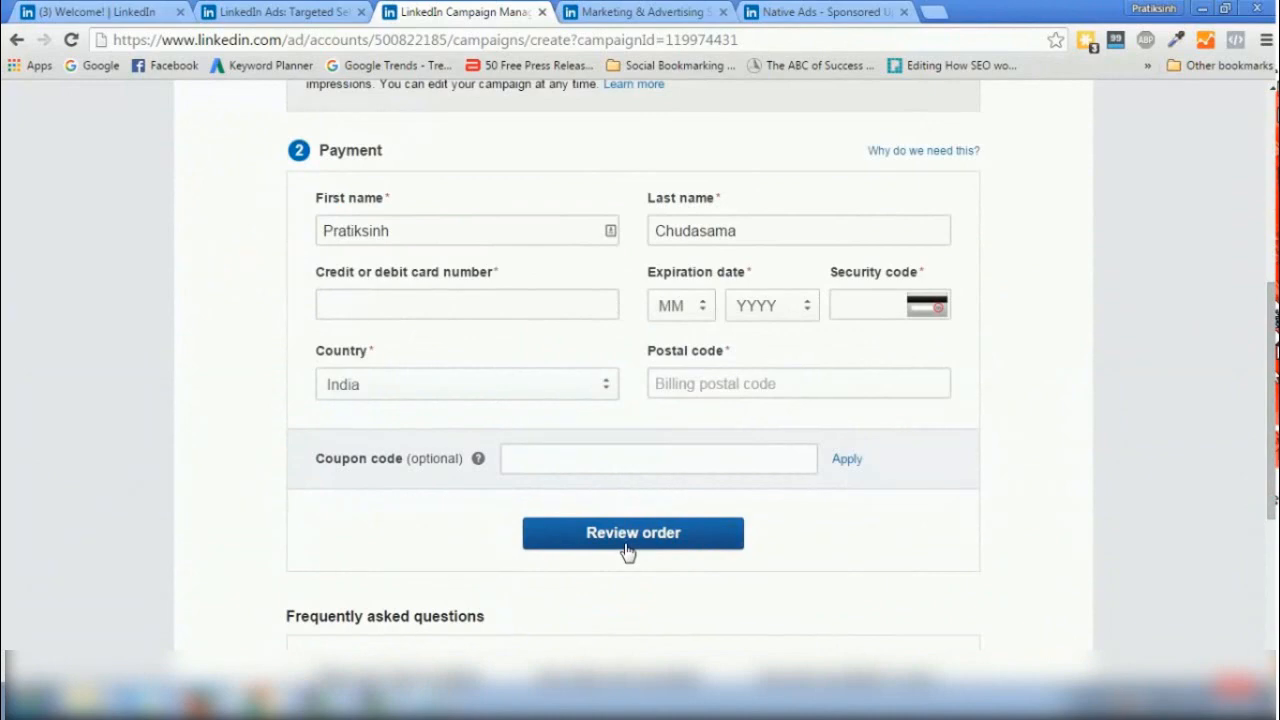
{"action": "scroll", "coordinate": [1272, 395], "scroll_direction": "up", "scroll_amount": 5}
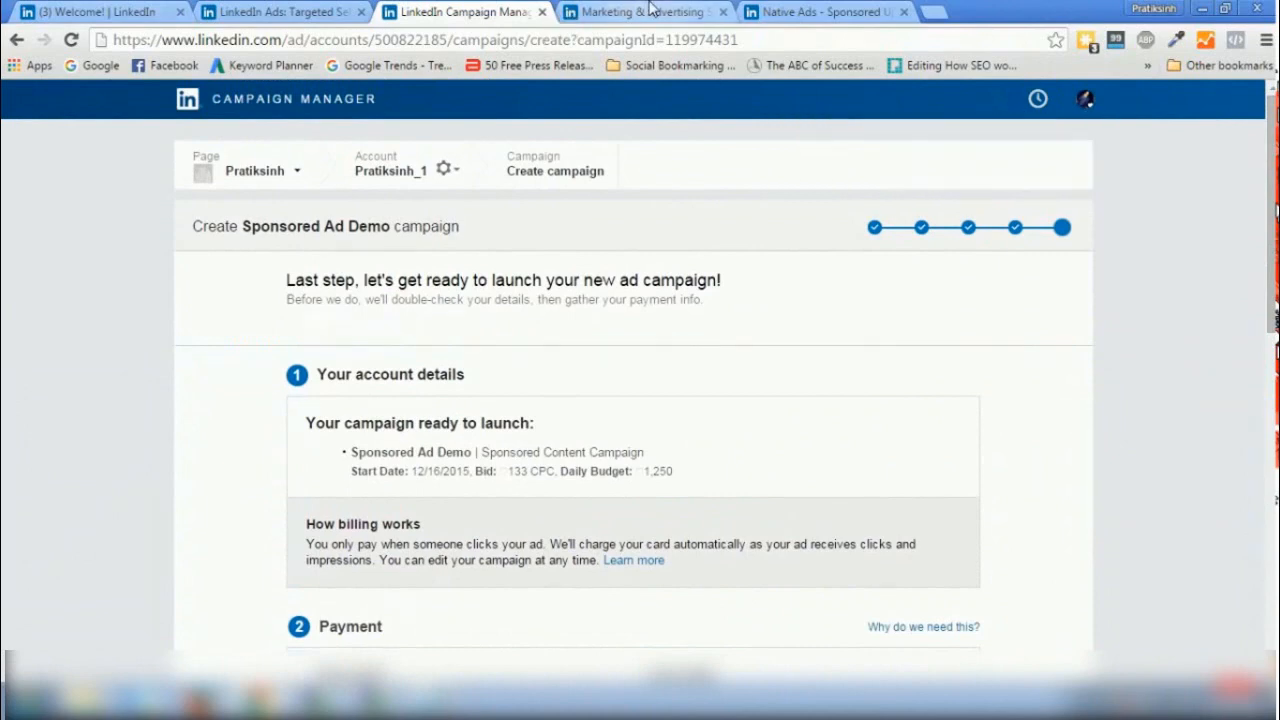
Close the Sponsored Updates product page and look over the ad products on the Marketing Solutions page
{"action": "left_click", "coordinate": [783, 10]}
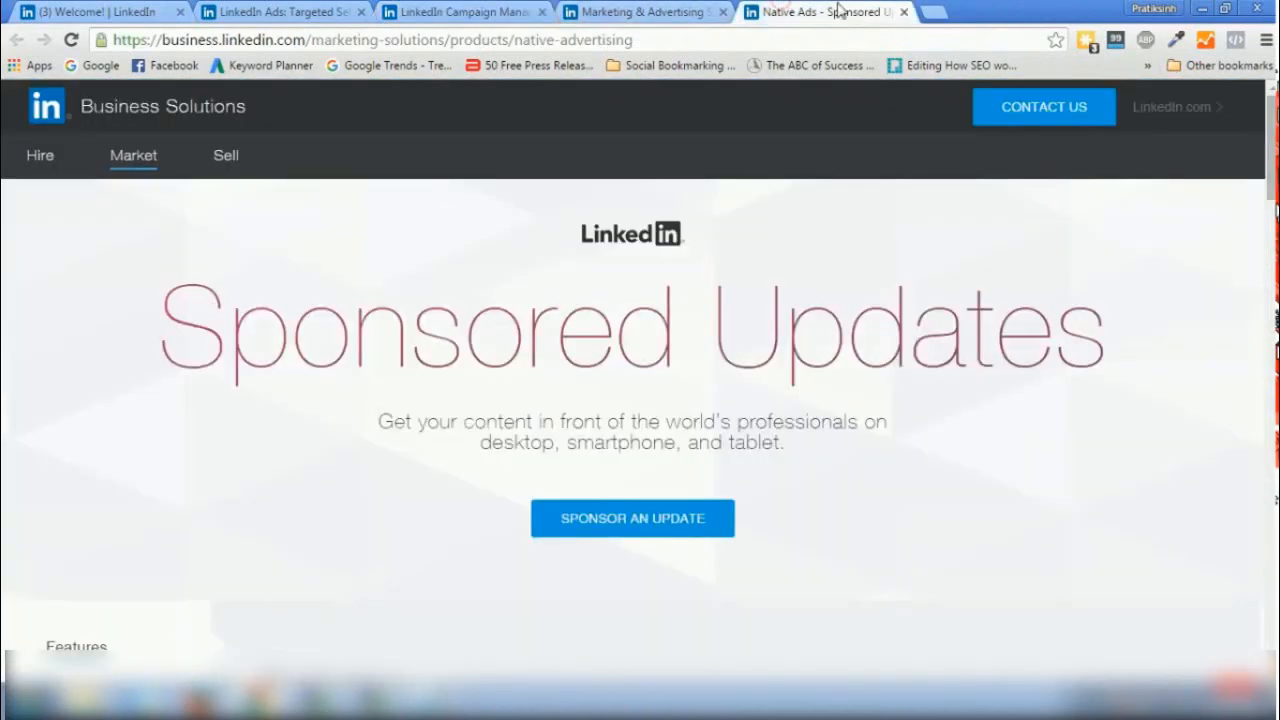
{"action": "left_click", "coordinate": [904, 12]}
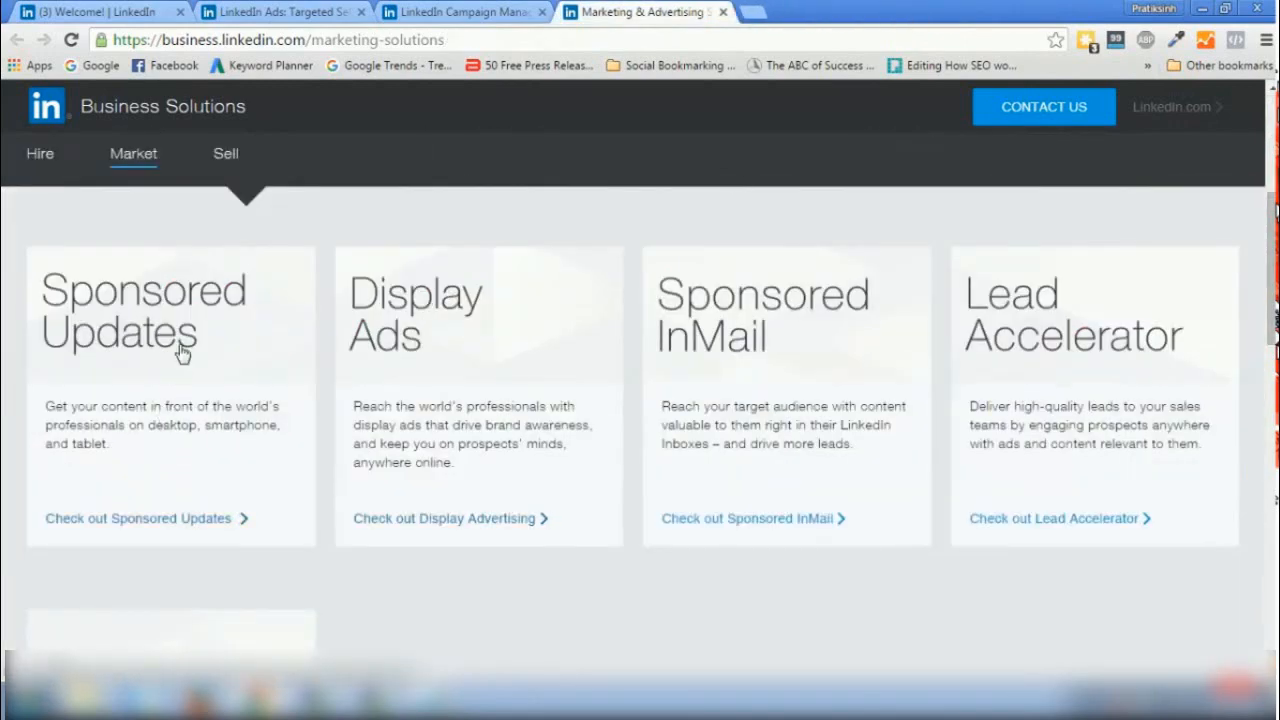
{"action": "left_click_drag", "start_coordinate": [1271, 290], "coordinate": [1271, 348]}
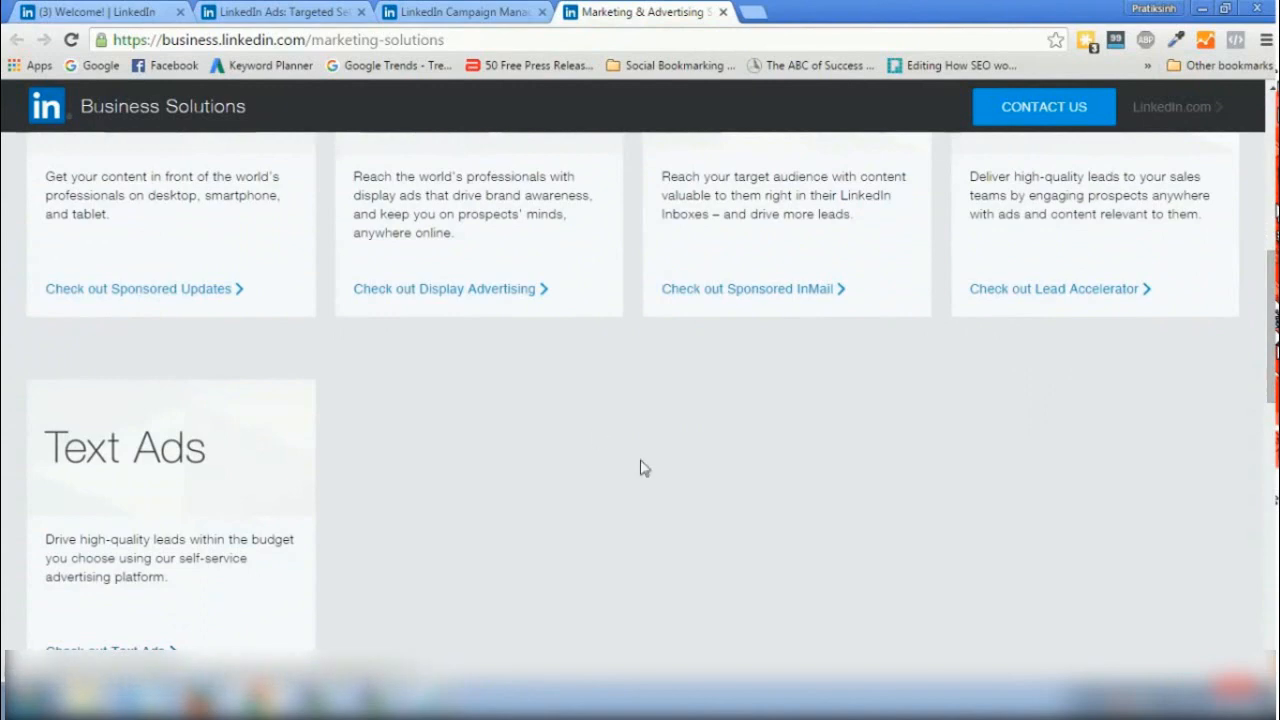
{"action": "left_click_drag", "start_coordinate": [1271, 345], "coordinate": [1271, 288]}
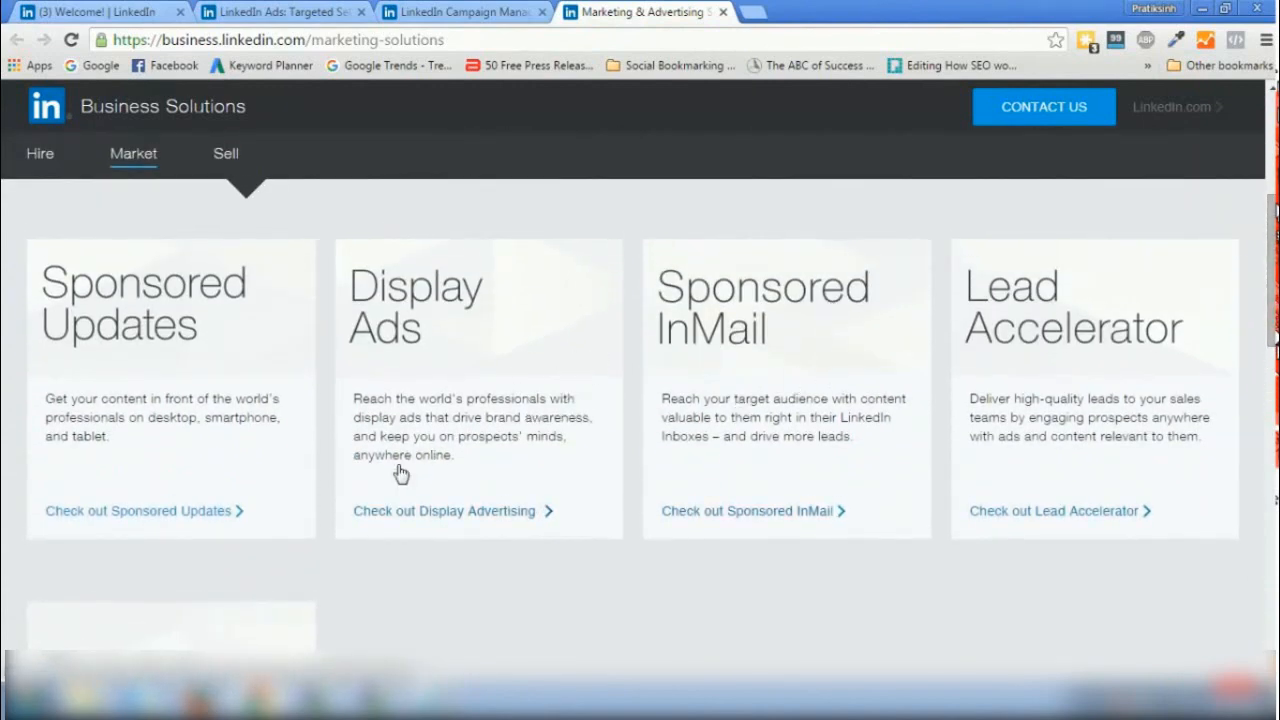
Open Display Advertising in a separate page, examine the Contact Us form's fields for requesting it, and close that page
{"action": "middle_click", "coordinate": [474, 520]}
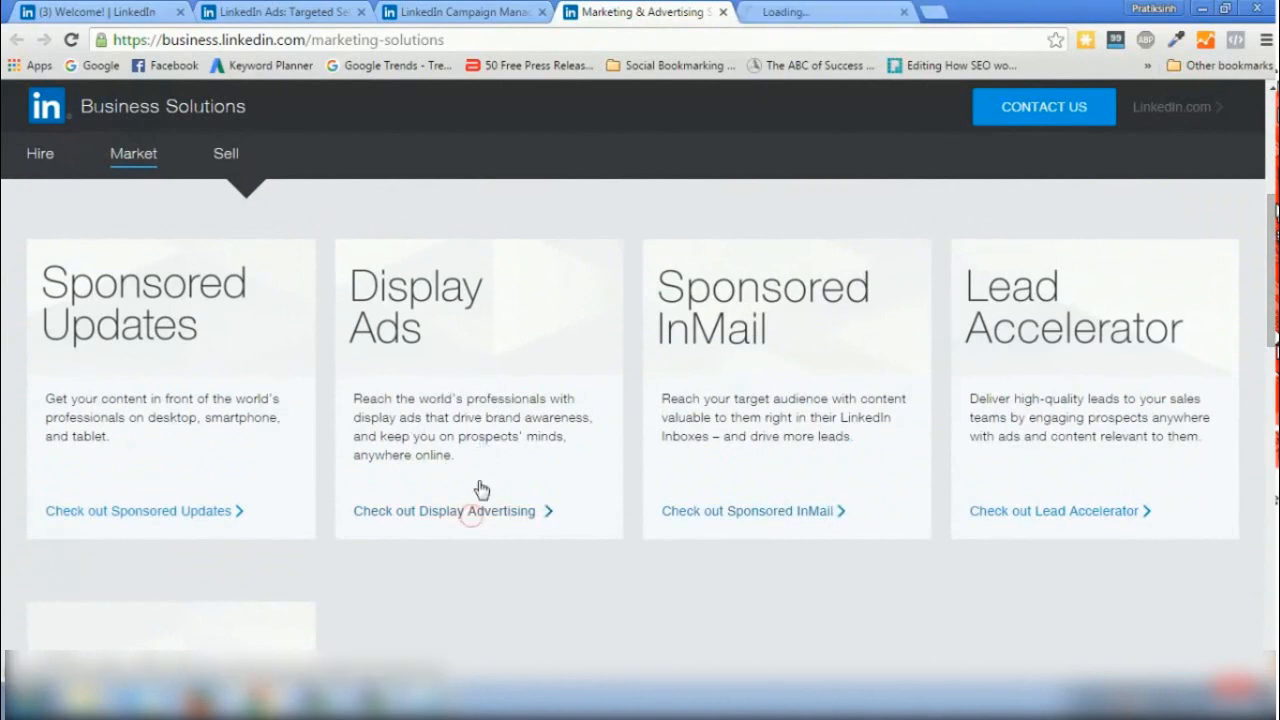
{"action": "left_click", "coordinate": [805, 10]}
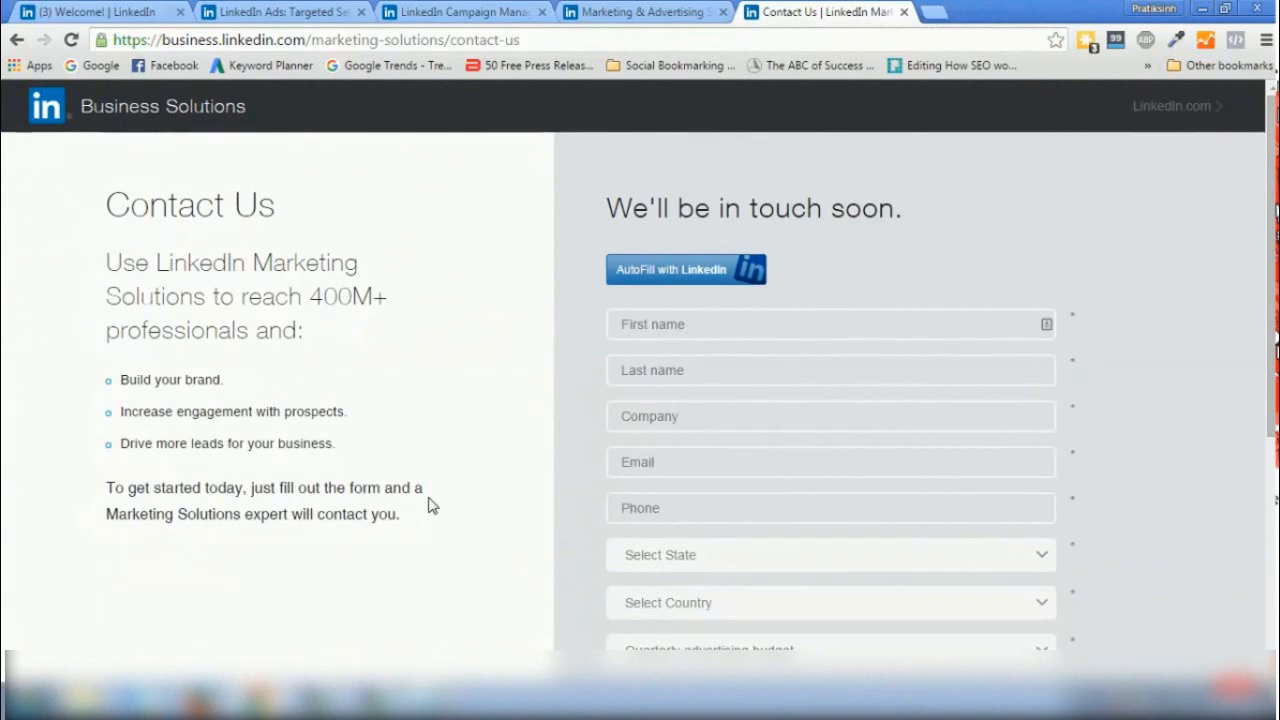
{"action": "scroll", "coordinate": [1186, 189], "scroll_direction": "down", "scroll_amount": 3}
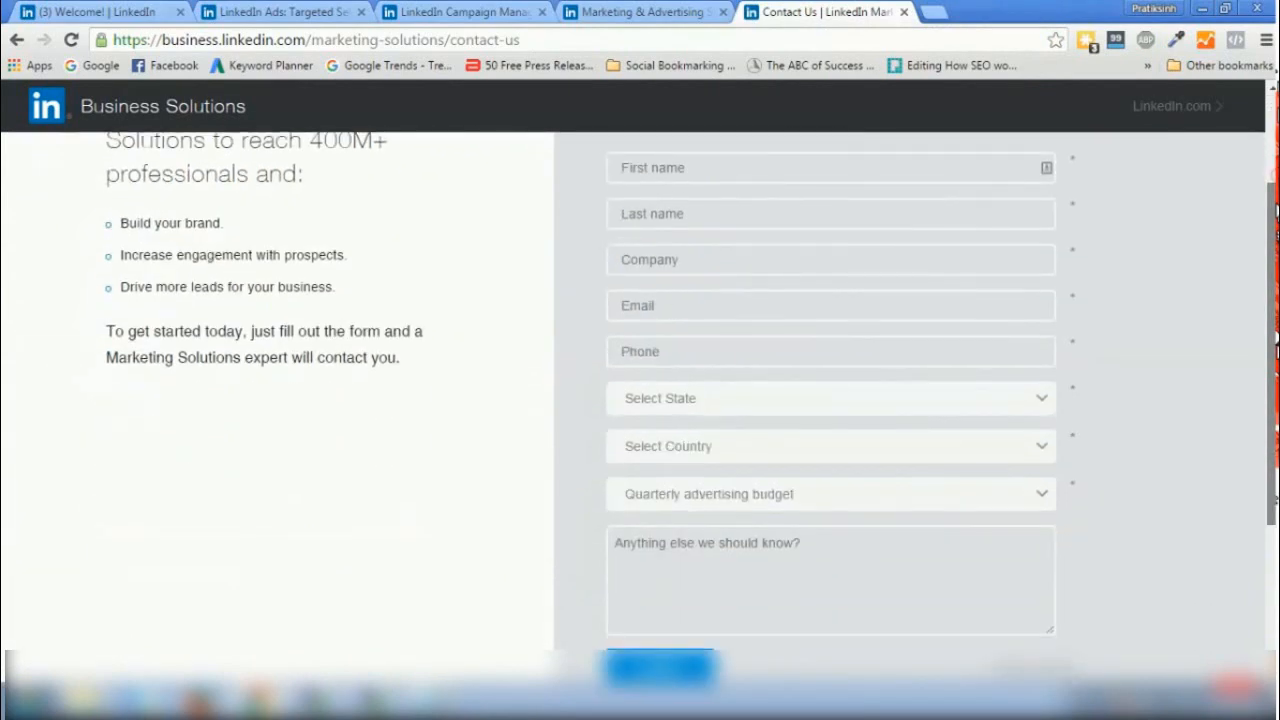
{"action": "scroll", "coordinate": [1024, 186], "scroll_direction": "up", "scroll_amount": 1}
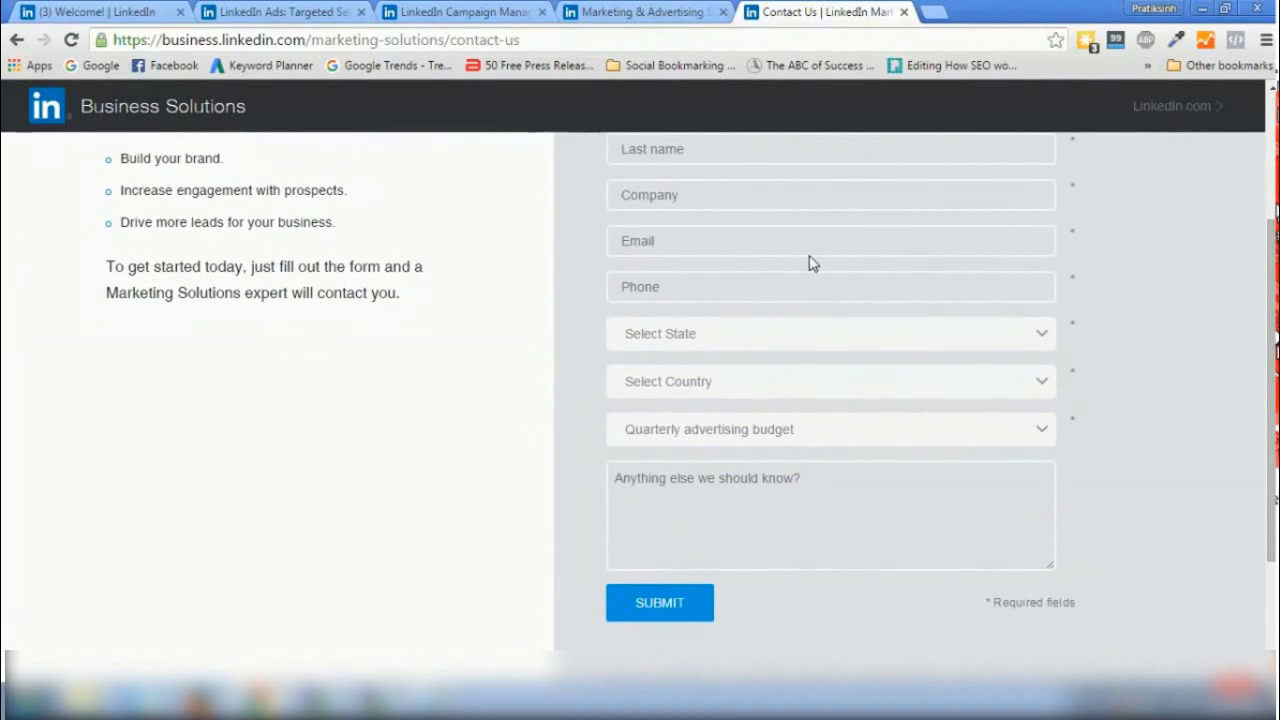
{"action": "scroll", "coordinate": [1266, 322], "scroll_direction": "up", "scroll_amount": 3}
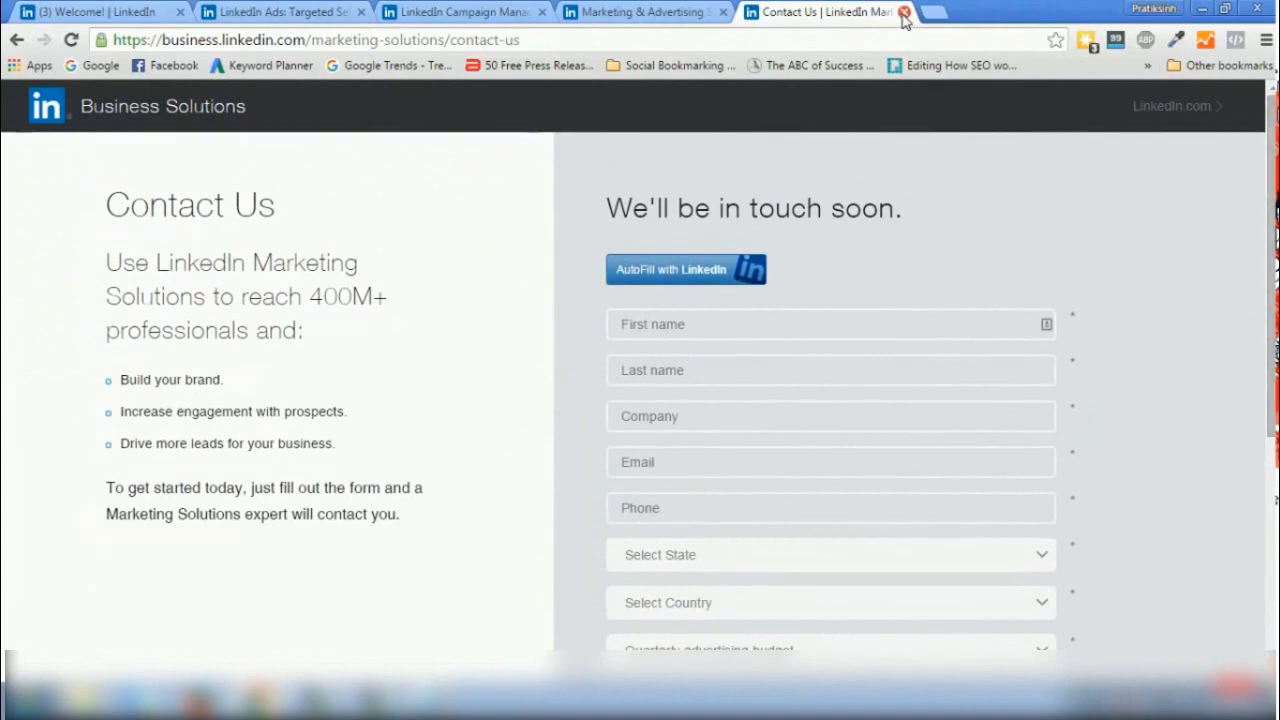
{"action": "left_click", "coordinate": [904, 12]}
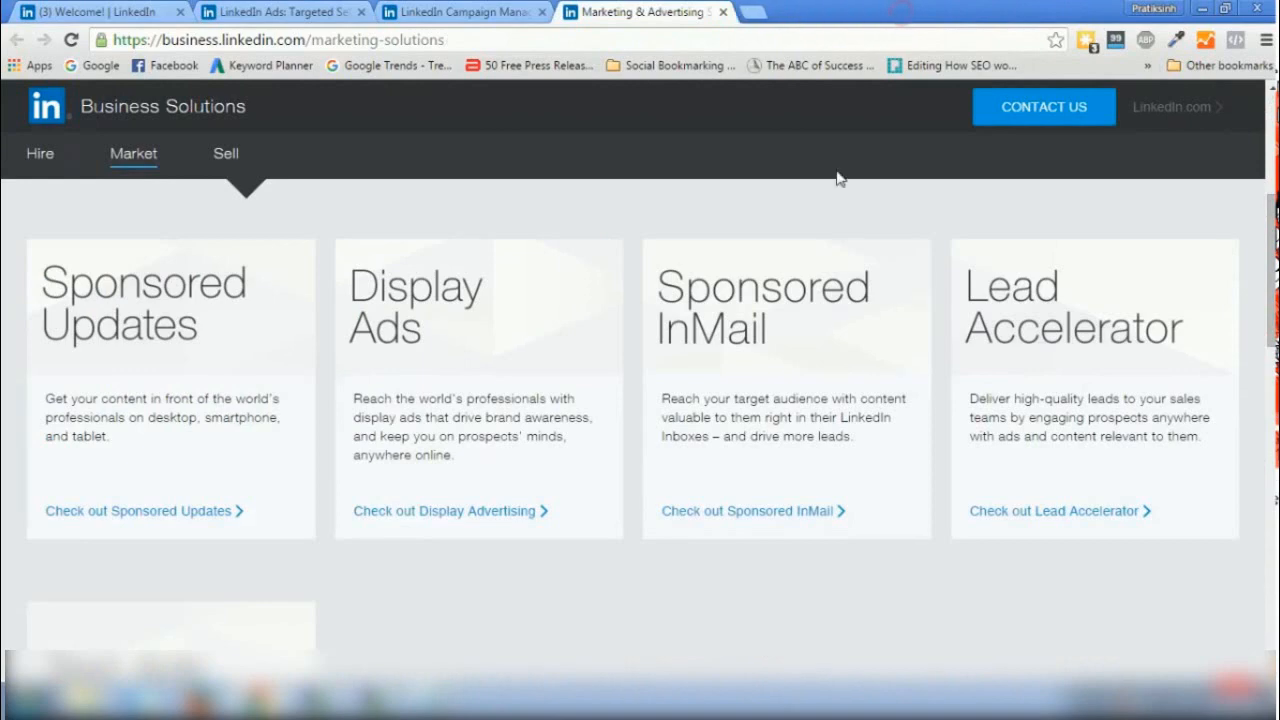
Open the Sponsored InMail product page in a separate tab and switch to it
{"action": "middle_click", "coordinate": [759, 513]}
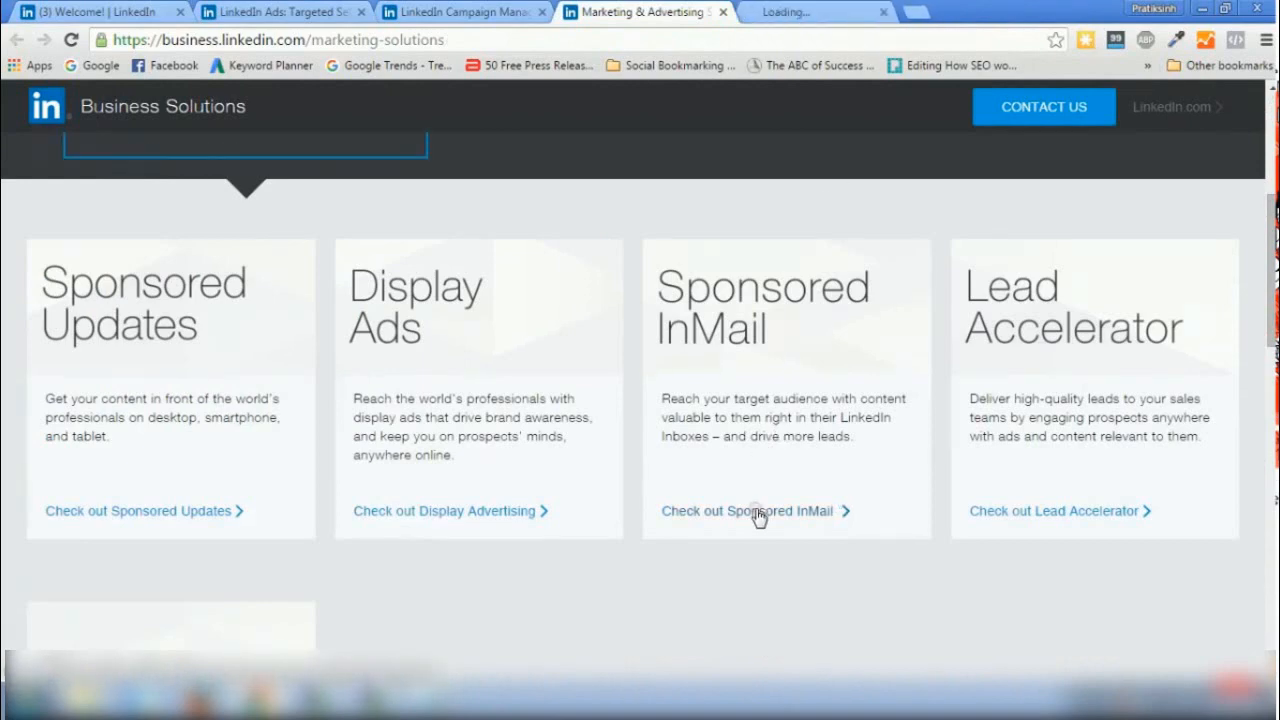
{"action": "left_click", "coordinate": [815, 11]}
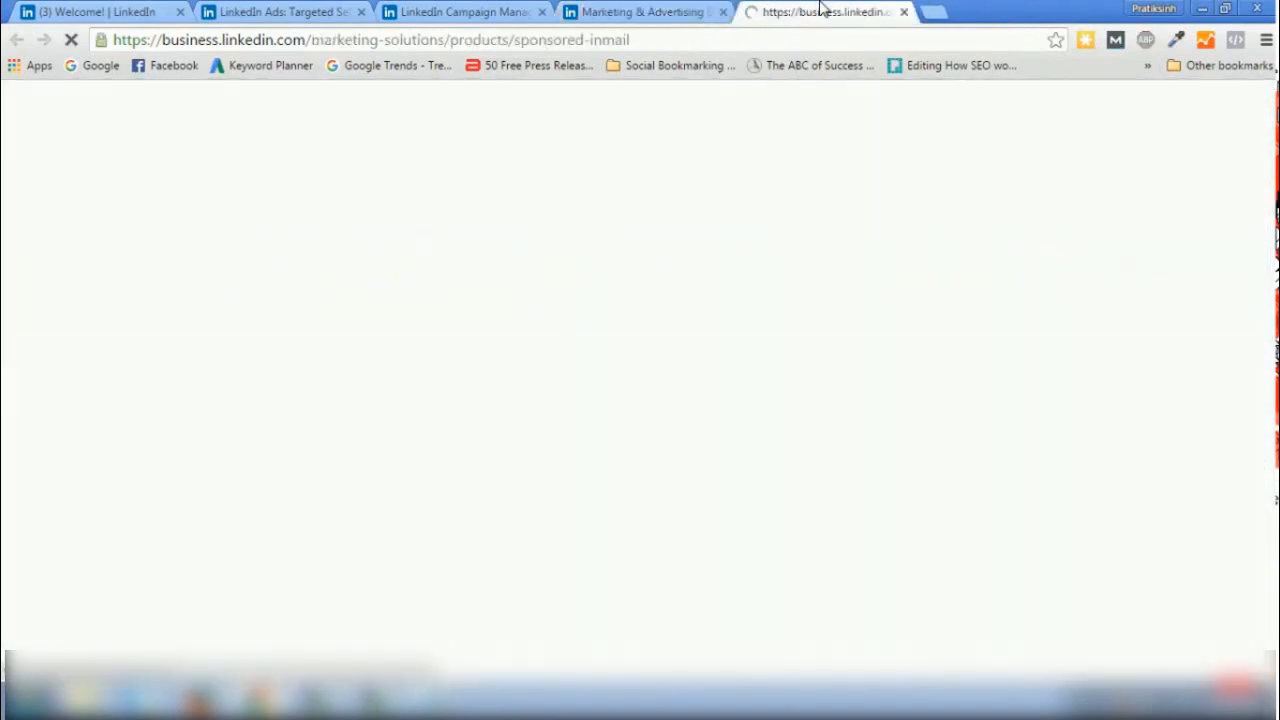